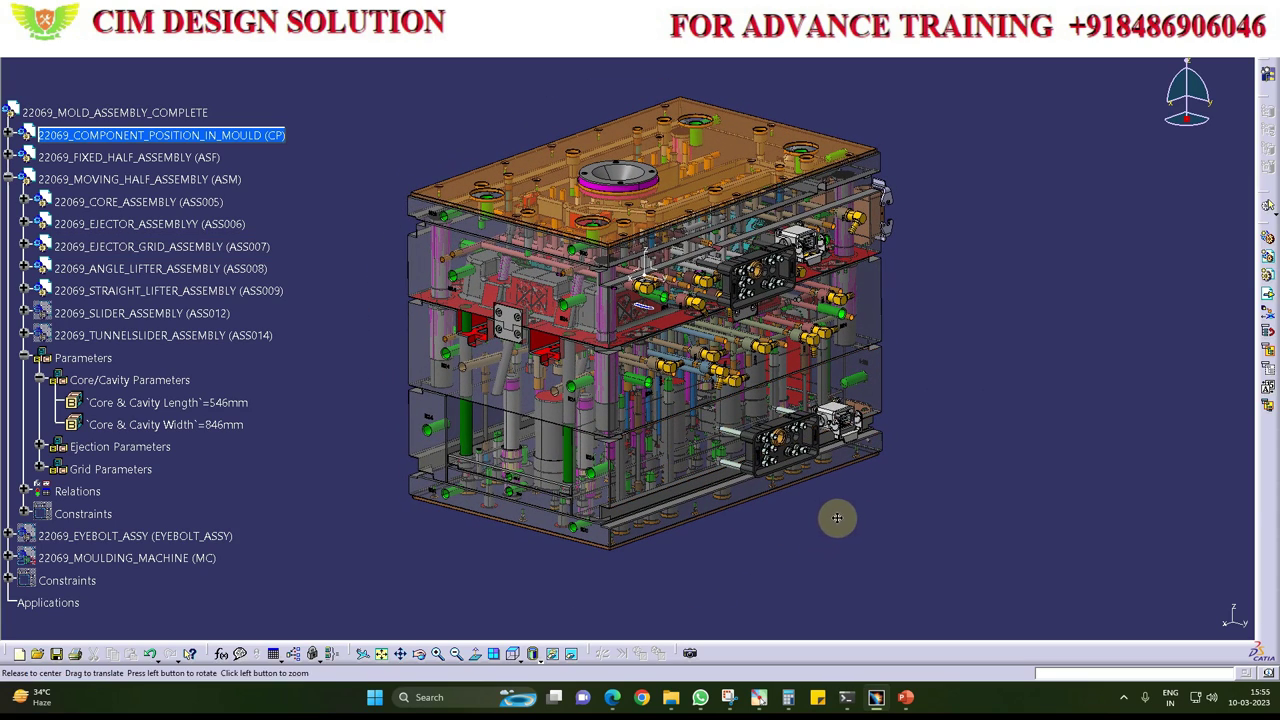
Step: Collapse the 22069_MOVING_HALF_ASSEMBLY branch and bring up hide options for the mold assemblies
middle_drag(832, 519, 823, 523)
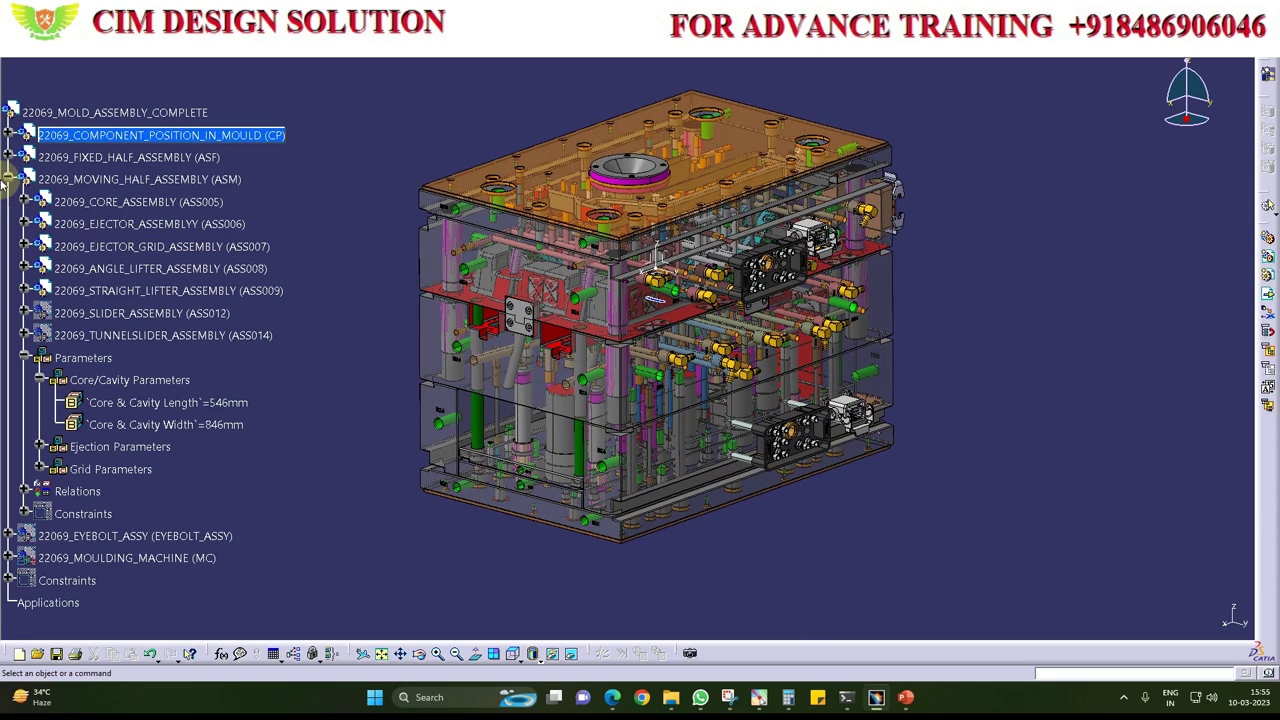
click(9, 181)
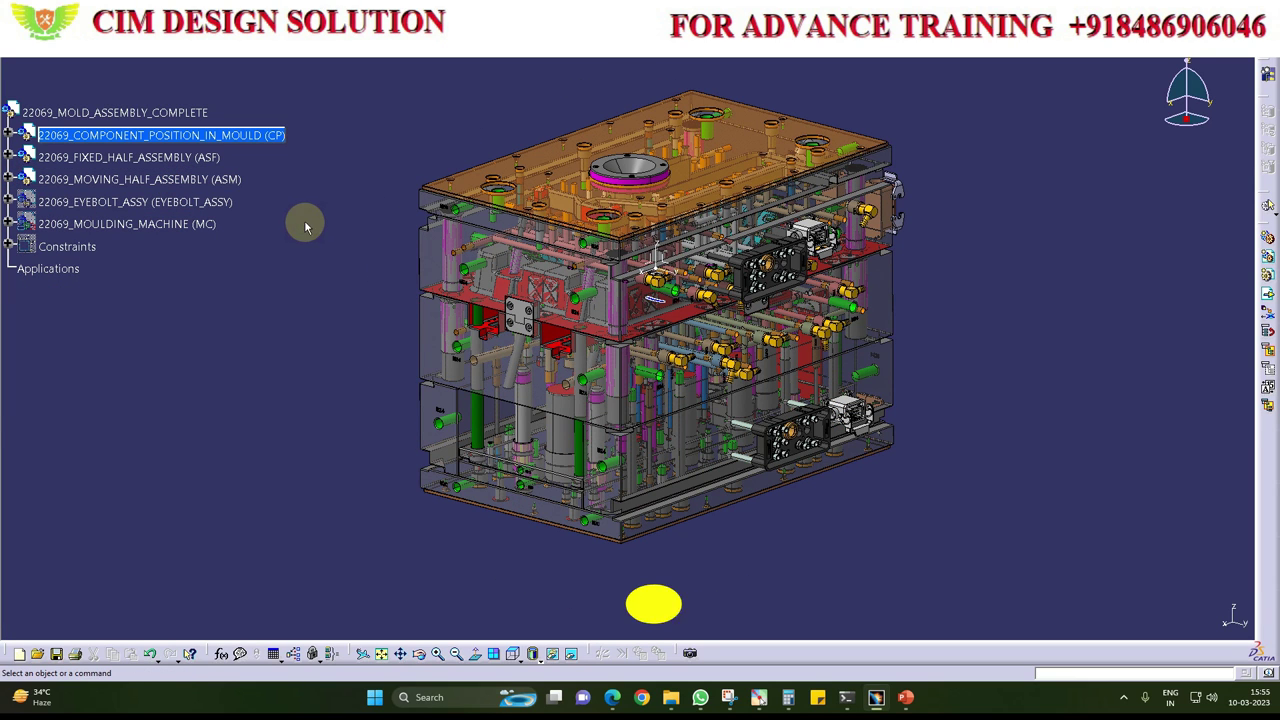
mouse_move(277, 248)
middle_down()
mouse_move(267, 241)
mouse_move(293, 290)
middle_up()
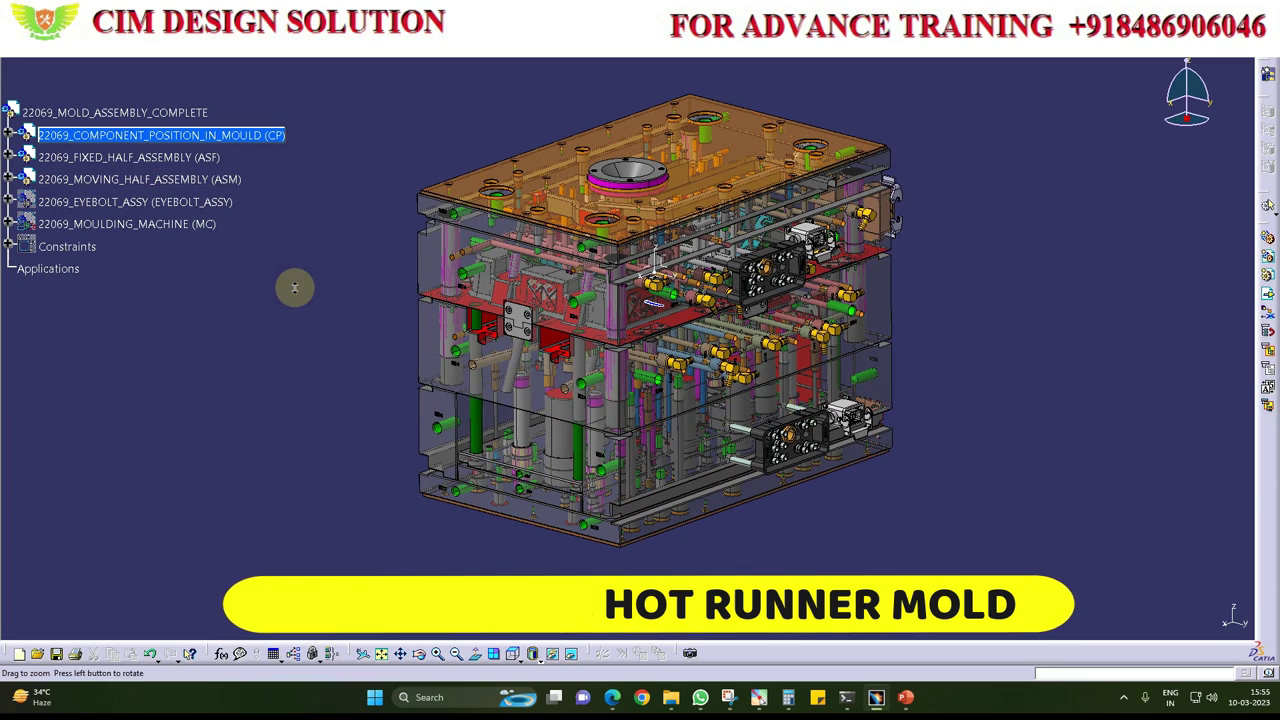
right_click(100, 226)
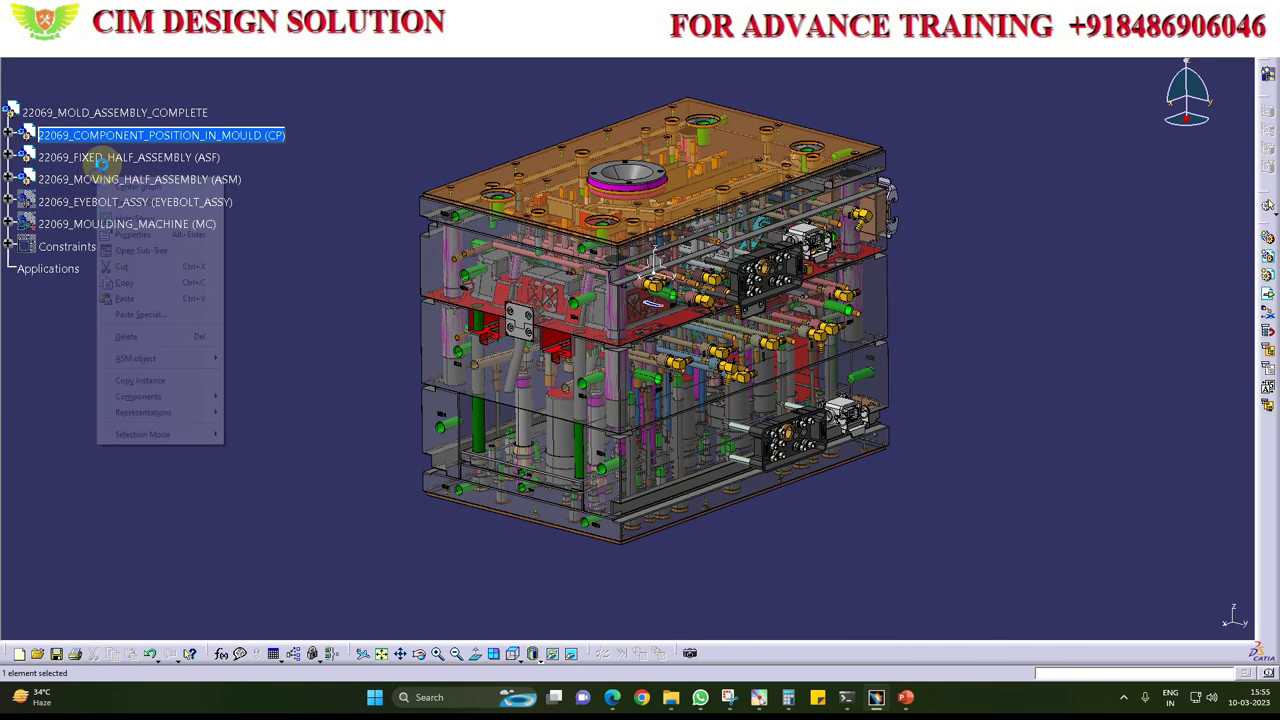
Step: Hide the fixed half, moving half, eyebolt and moulding machine, then view the part from the top
click(140, 300)
mouse_move(482, 330)
middle_down()
mouse_move(583, 383)
mouse_move(720, 351)
mouse_move(460, 226)
mouse_move(795, 355)
mouse_move(634, 380)
mouse_move(569, 297)
mouse_move(531, 449)
mouse_move(573, 558)
middle_up()
click(513, 653)
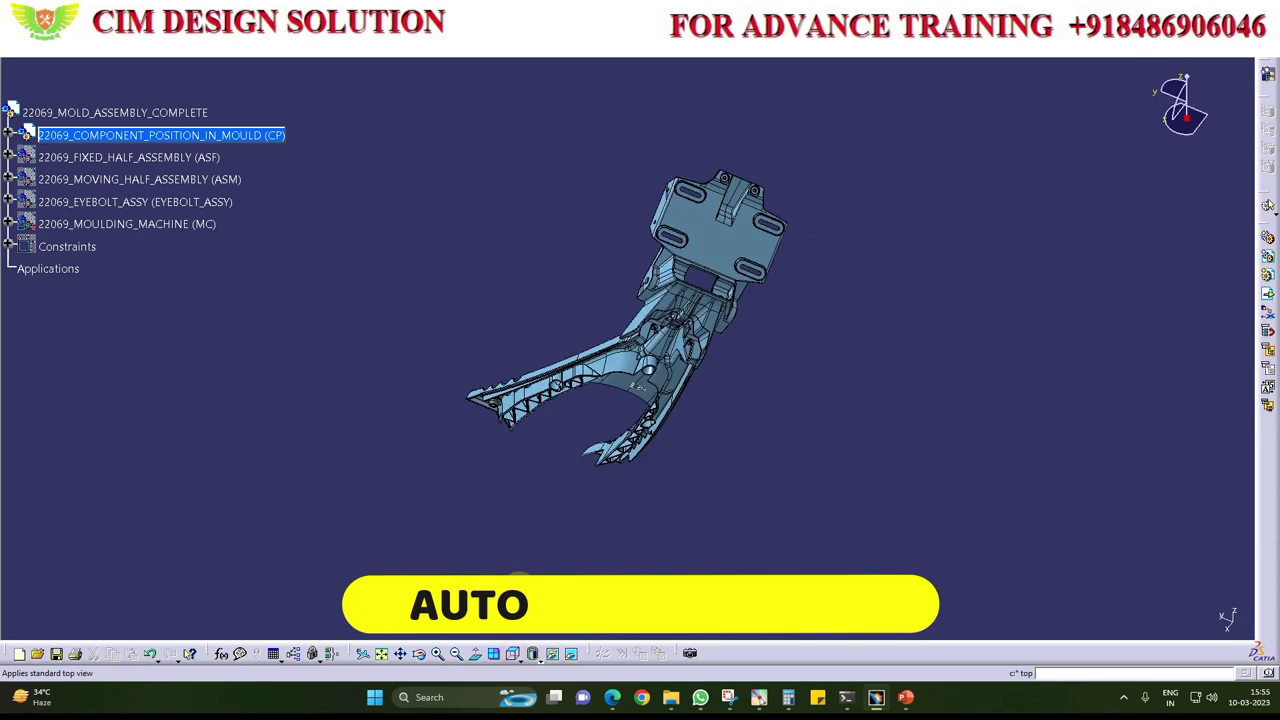
ctrl+middle_drag(586, 500, 613, 398)
ctrl+middle_drag(595, 460, 713, 316)
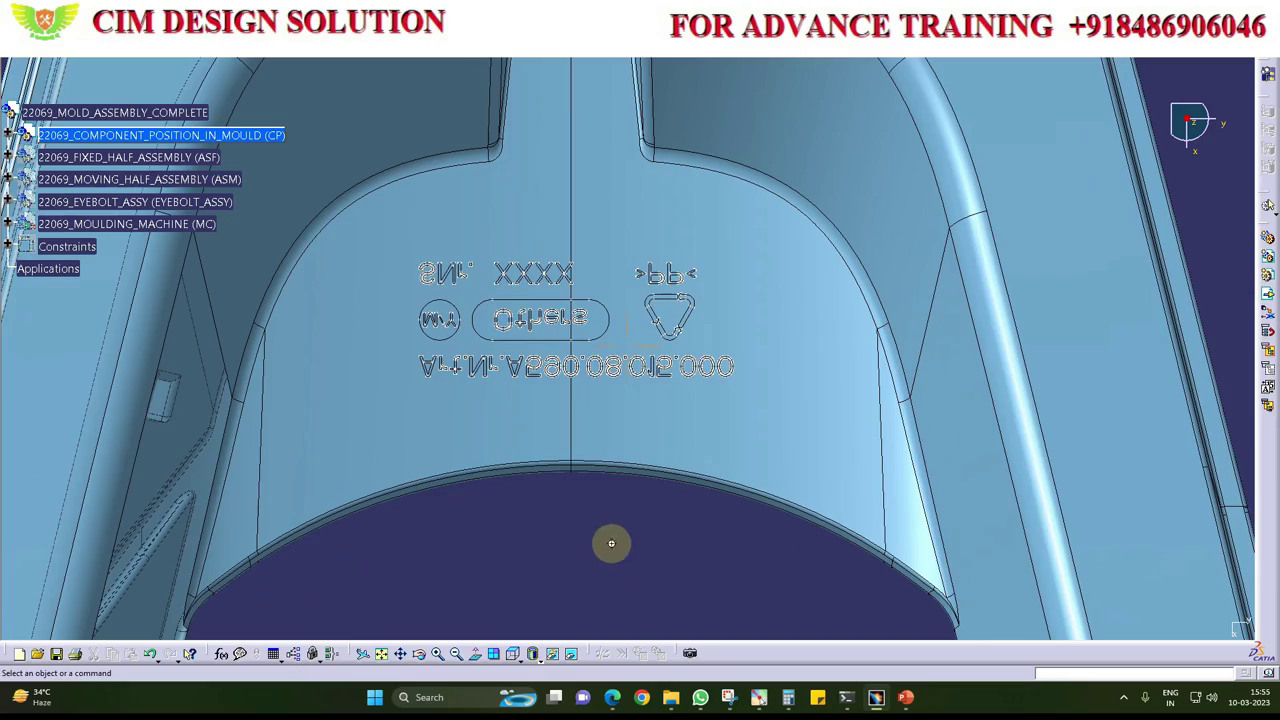
Step: Rotate and zoom onto the engraved marking, then return to the top view
ctrl+middle_drag(611, 543, 677, 514)
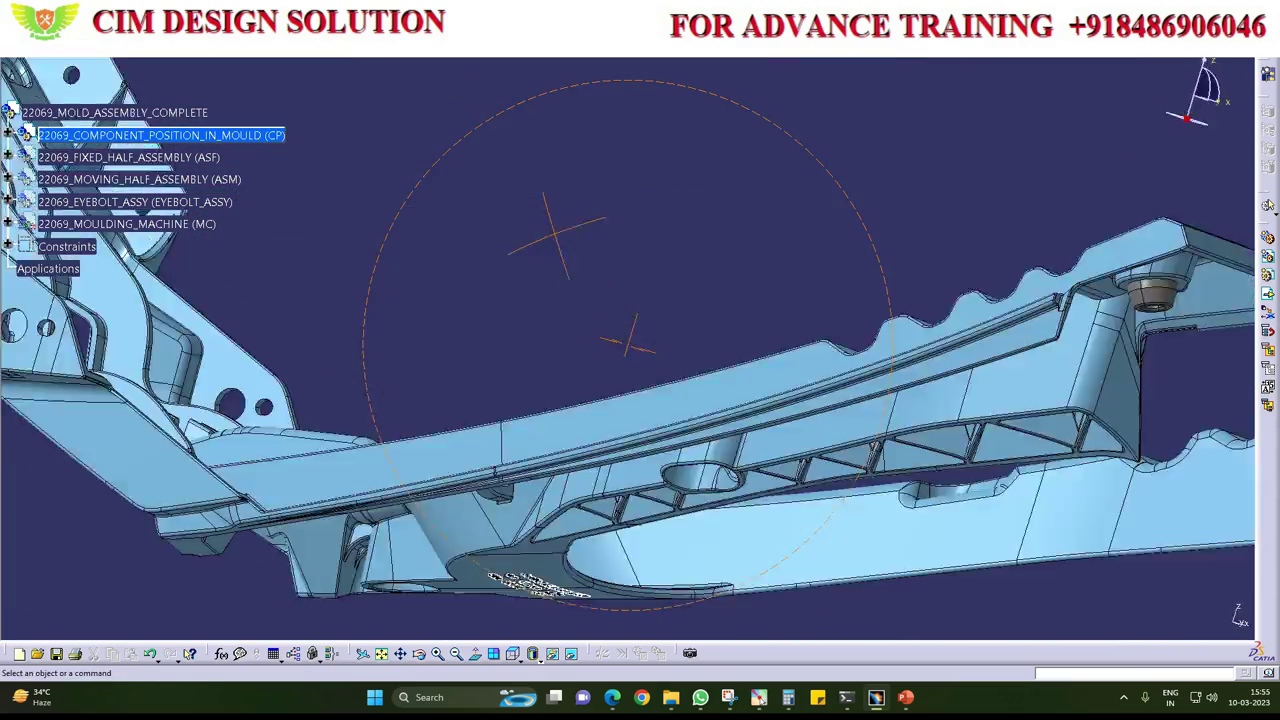
ctrl+middle_drag(628, 340, 640, 300)
ctrl+middle_drag(491, 523, 553, 478)
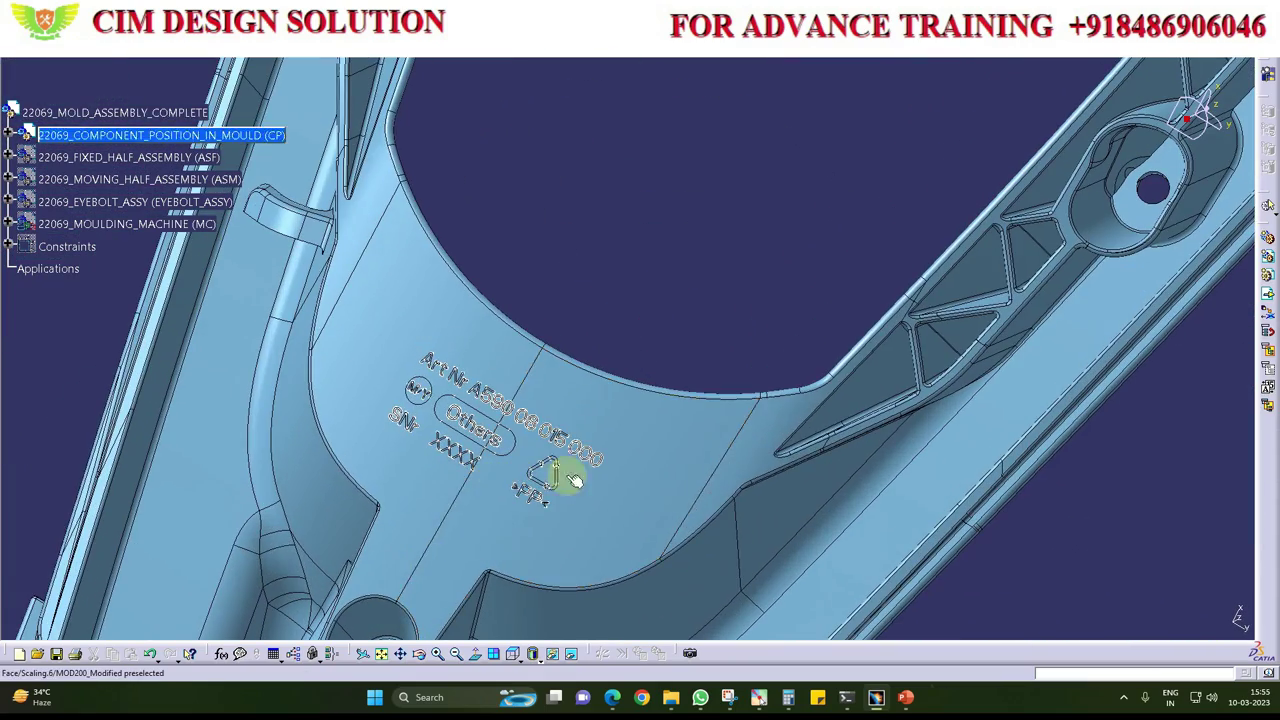
mouse_move(823, 423)
ctrl+middle_down()
mouse_move(645, 412)
mouse_move(634, 491)
mouse_move(449, 571)
mouse_move(723, 583)
mouse_move(503, 464)
mouse_move(529, 400)
mouse_move(509, 434)
mouse_move(657, 391)
ctrl+middle_up()
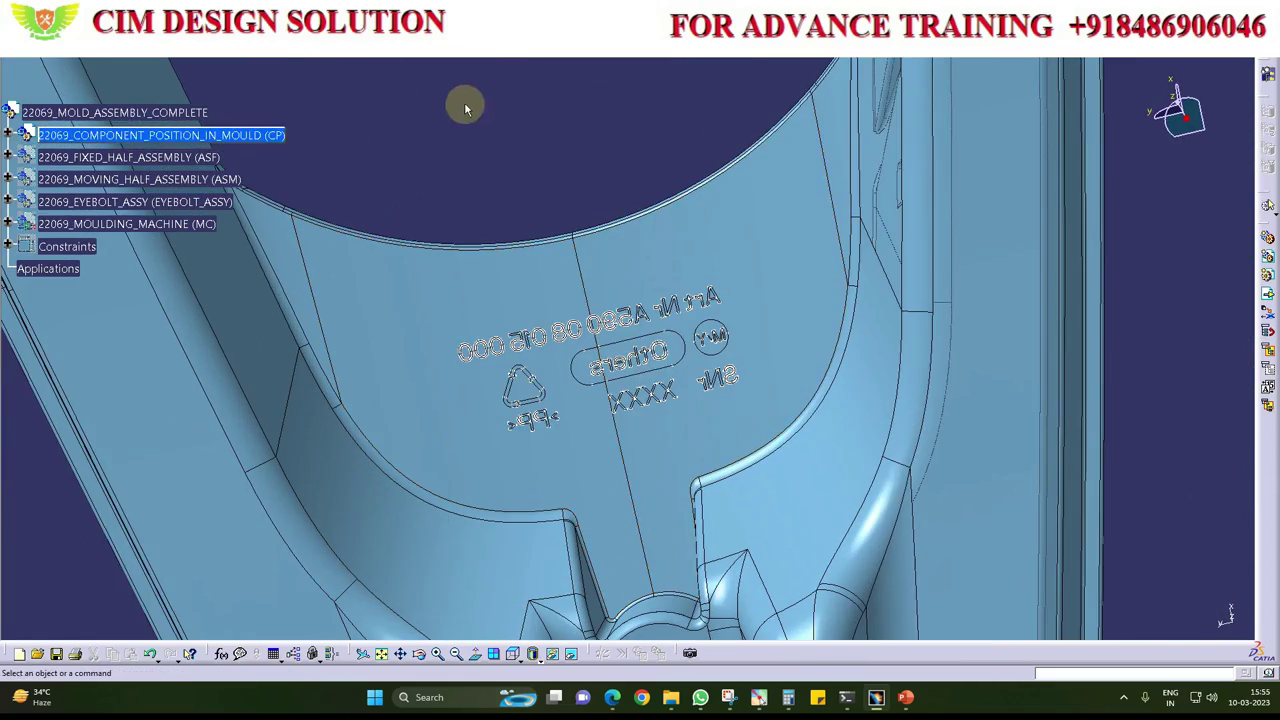
mouse_move(498, 182)
middle_down()
mouse_move(510, 245)
mouse_move(549, 246)
mouse_move(349, 354)
mouse_move(369, 398)
middle_up()
mouse_move(737, 366)
middle_down()
mouse_move(723, 366)
mouse_move(751, 330)
mouse_move(560, 488)
mouse_move(586, 391)
middle_up()
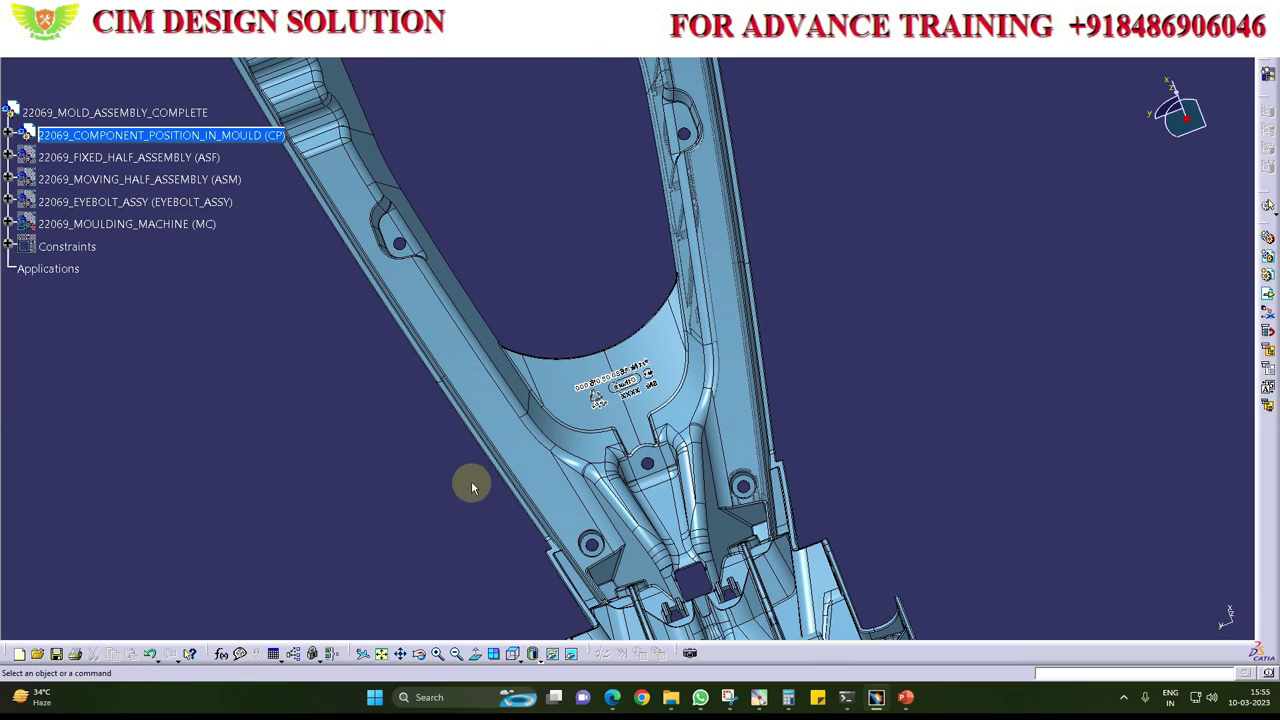
mouse_move(460, 497)
middle_down()
mouse_move(632, 494)
mouse_move(426, 570)
middle_up()
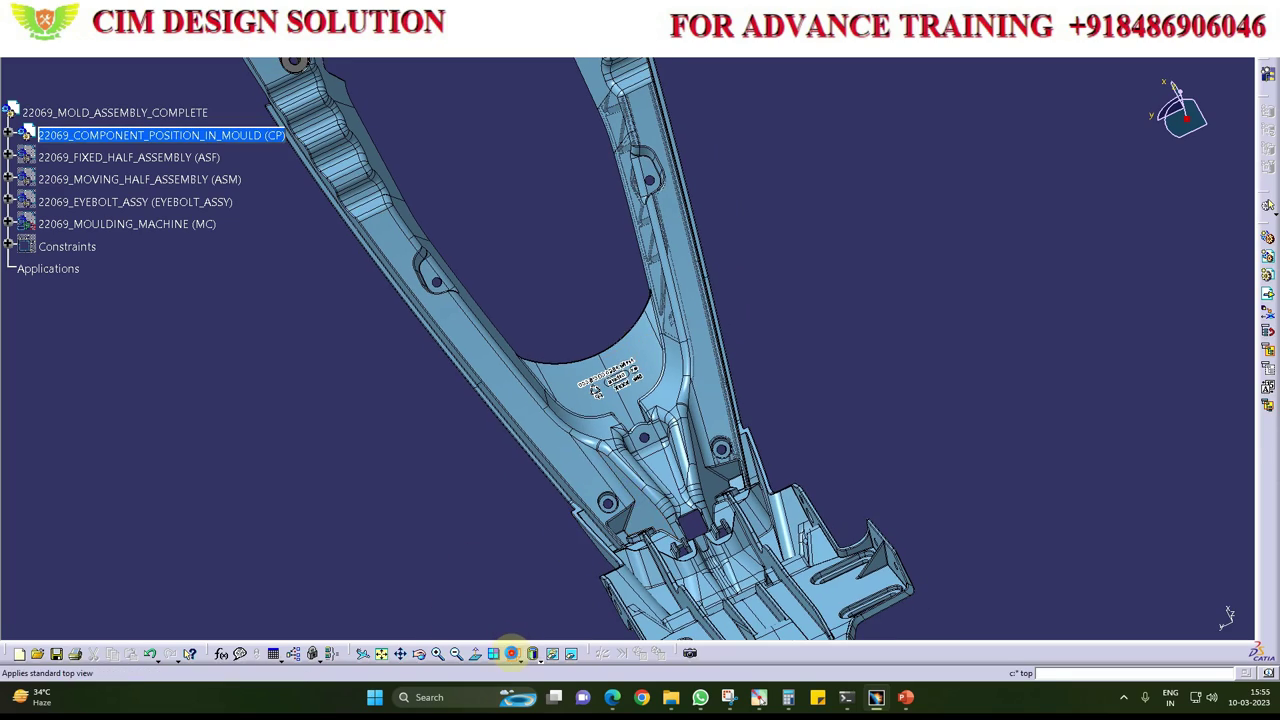
click(511, 652)
mouse_move(516, 517)
middle_down()
mouse_move(526, 526)
mouse_move(543, 234)
mouse_move(543, 431)
mouse_move(587, 371)
middle_up()
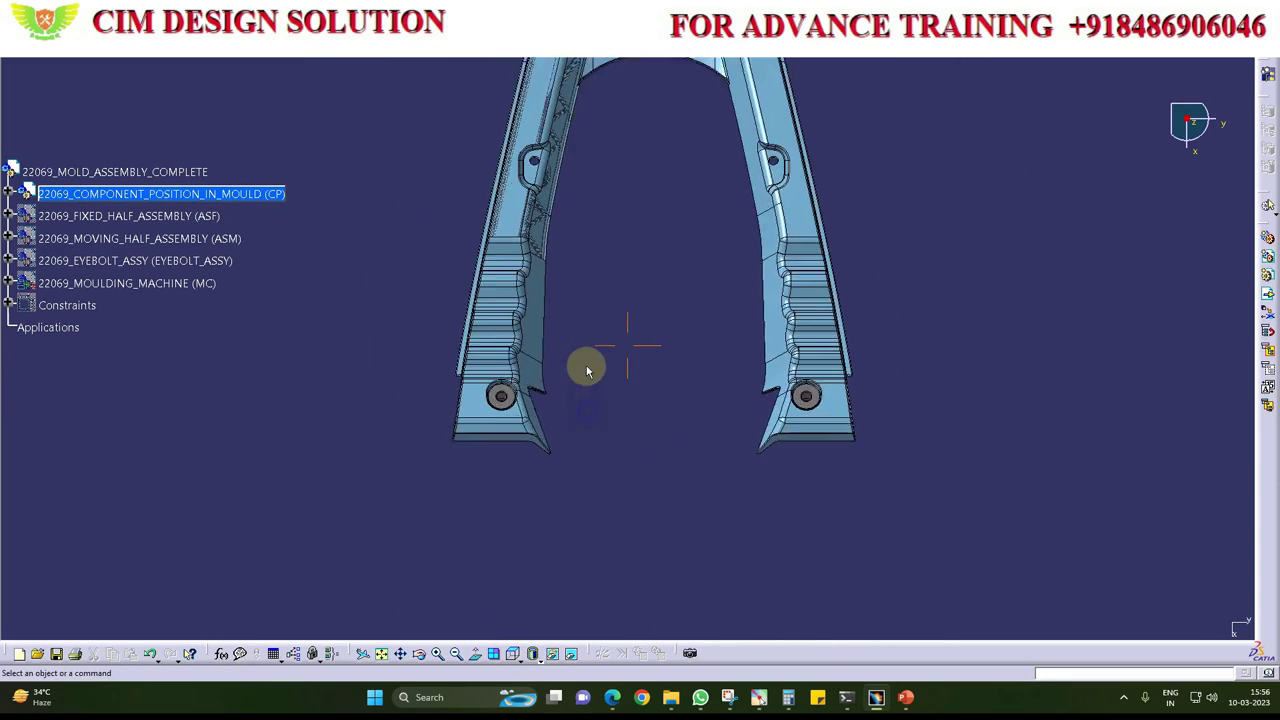
Step: Select the left metal insert and locate it in the feature tree with Center graph
click(488, 398)
mouse_move(488, 398)
middle_down()
mouse_move(537, 314)
mouse_move(477, 343)
middle_up()
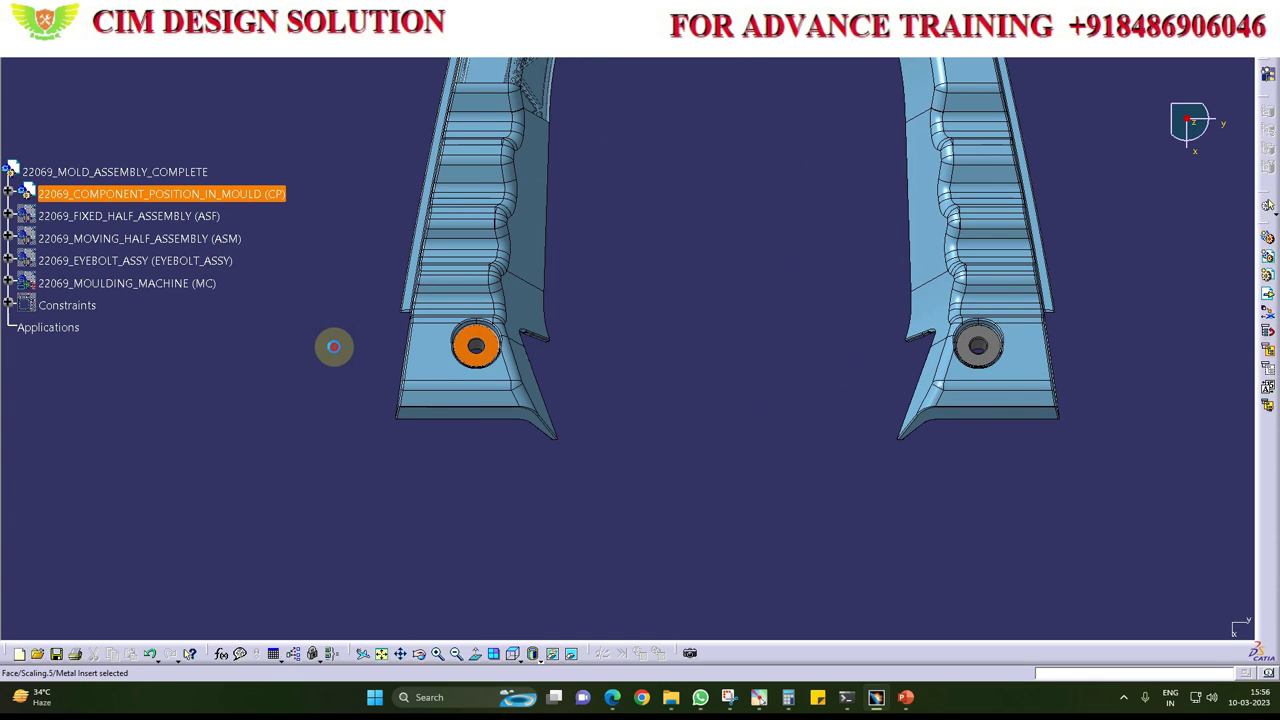
right_click(468, 337)
click(500, 340)
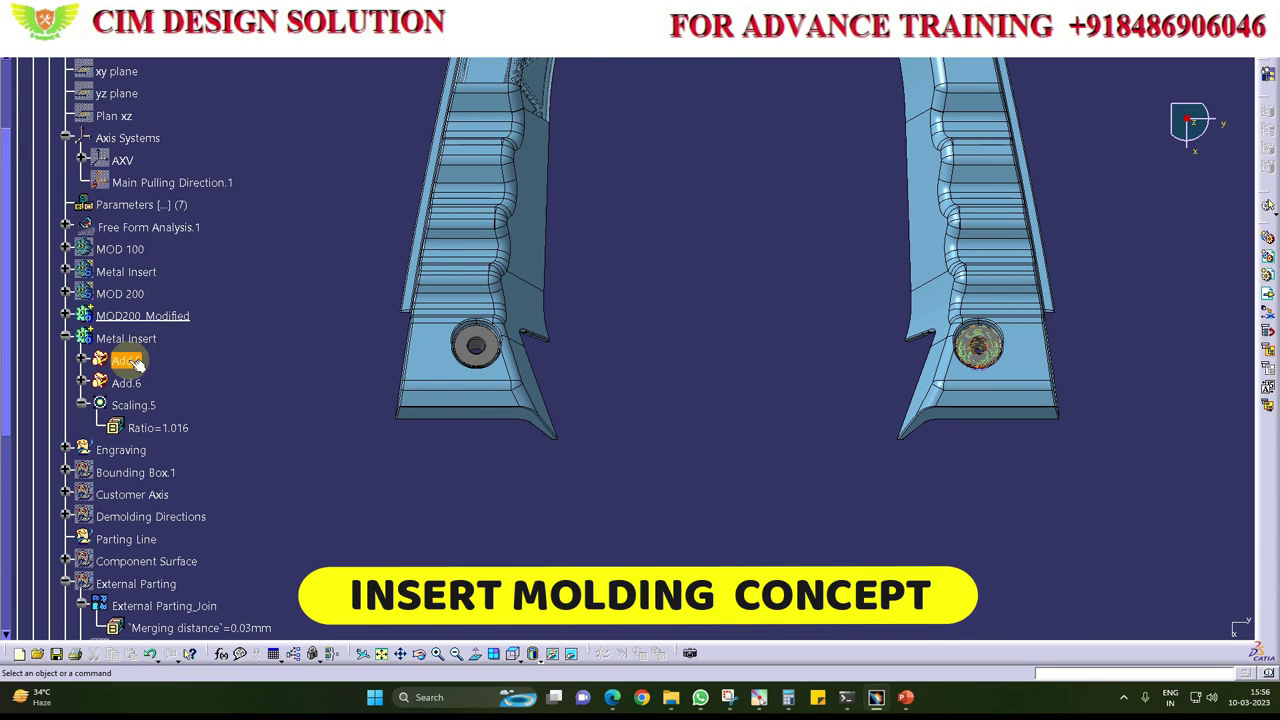
Step: Hide the Metal Insert feature to reveal the bare holes, then zoom out to the whole part
right_click(128, 343)
click(160, 383)
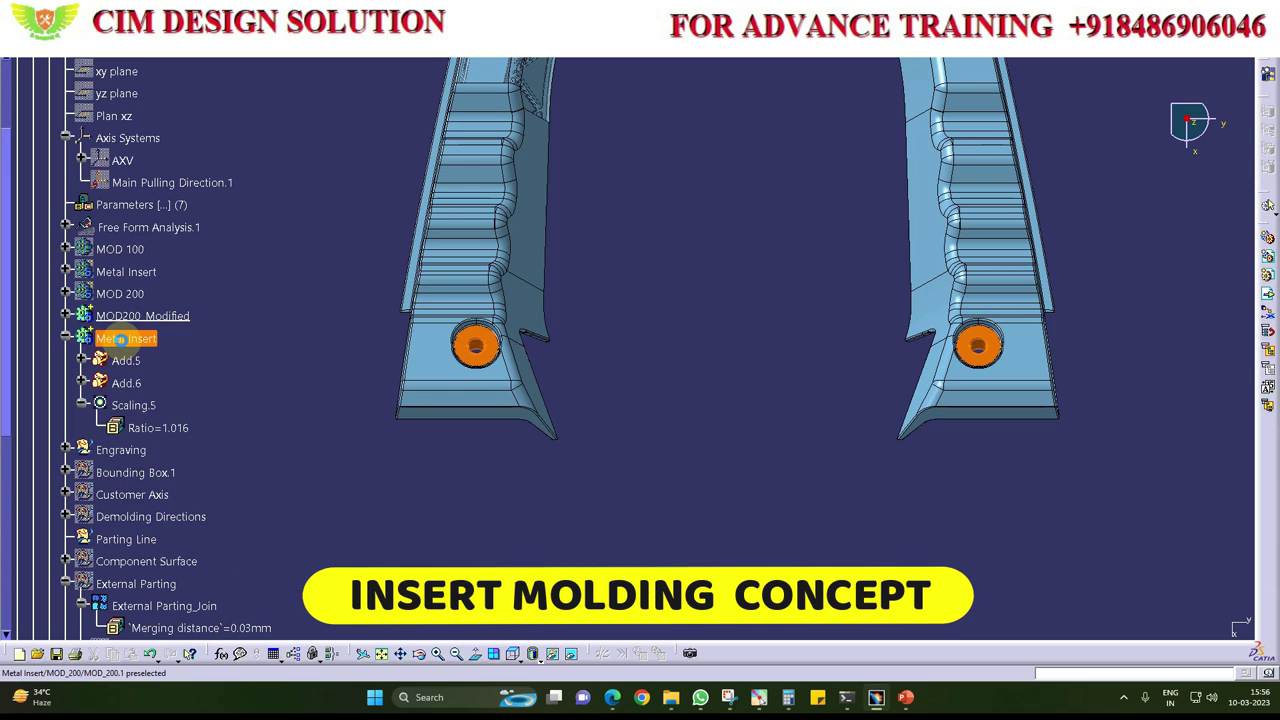
middle_drag(286, 377, 287, 362)
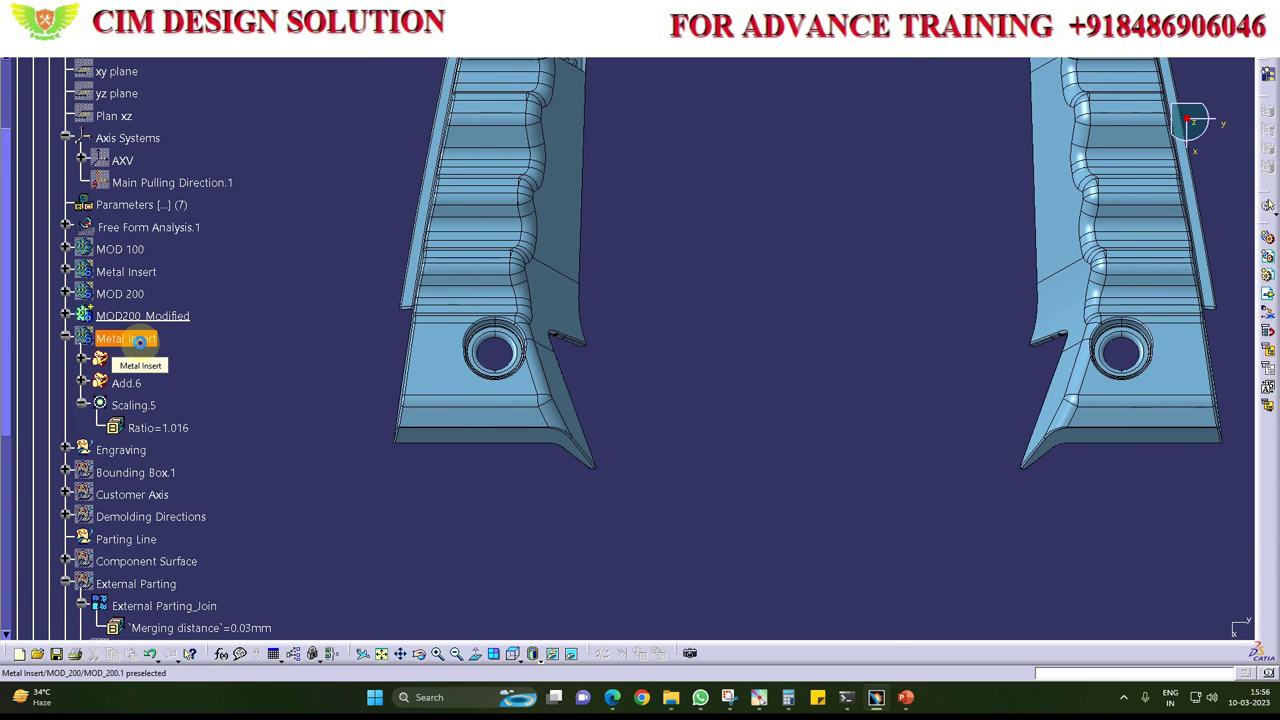
right_click(140, 341)
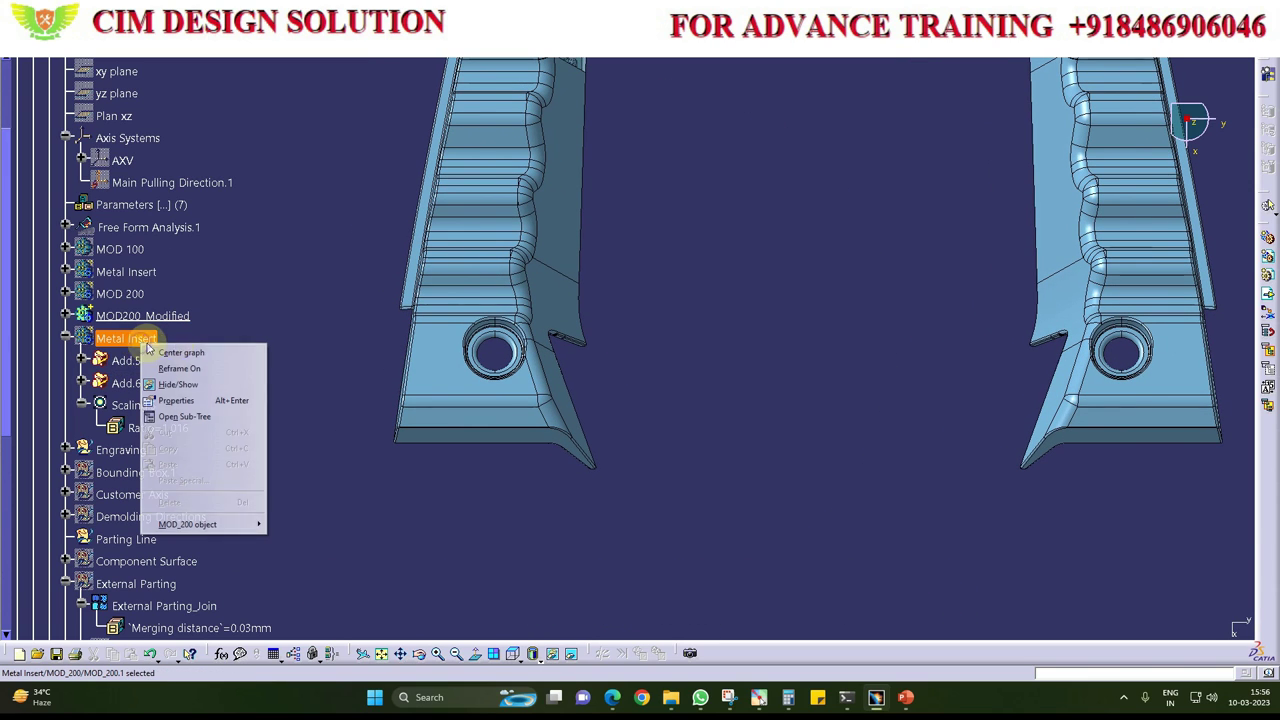
click(242, 298)
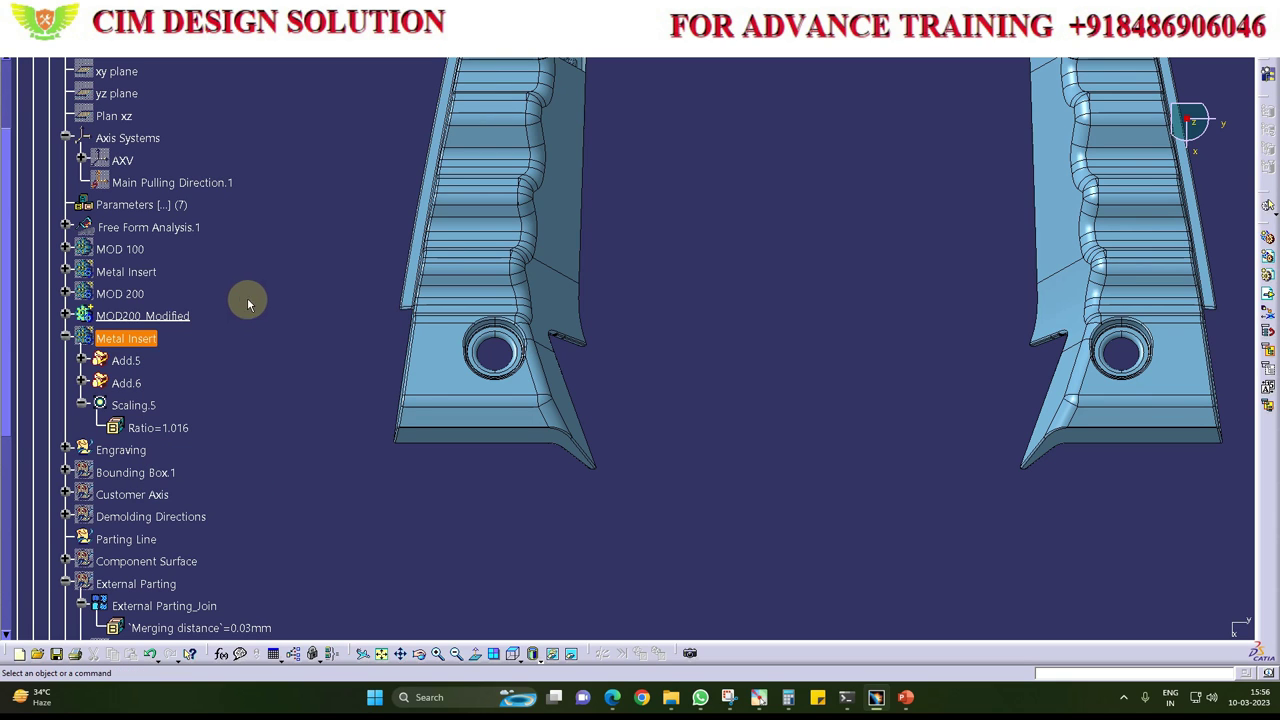
mouse_move(351, 343)
ctrl+middle_down()
mouse_move(415, 393)
mouse_move(571, 280)
mouse_move(608, 314)
mouse_move(580, 366)
ctrl+middle_up()
scroll(193, 314, up, 4)
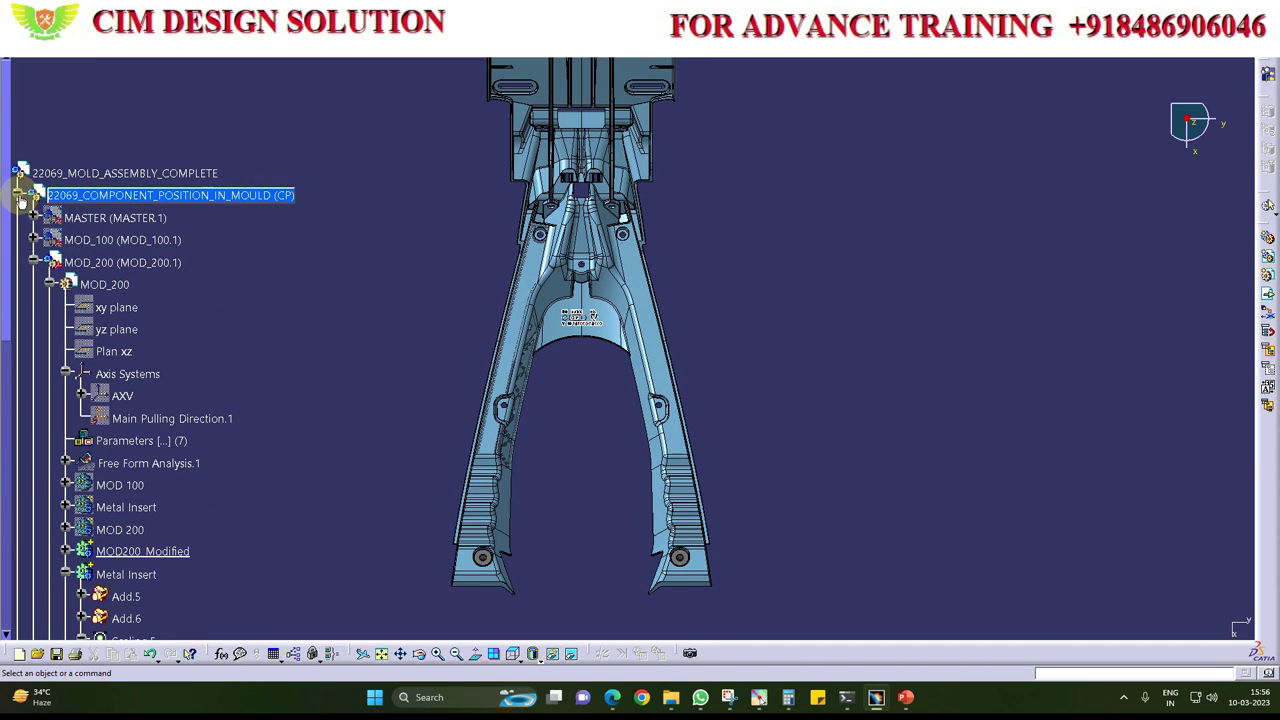
Step: Expand the MOD_200 feature tree and show Bounding Box.1 around the part
click(105, 285)
scroll(110, 288, down, 1)
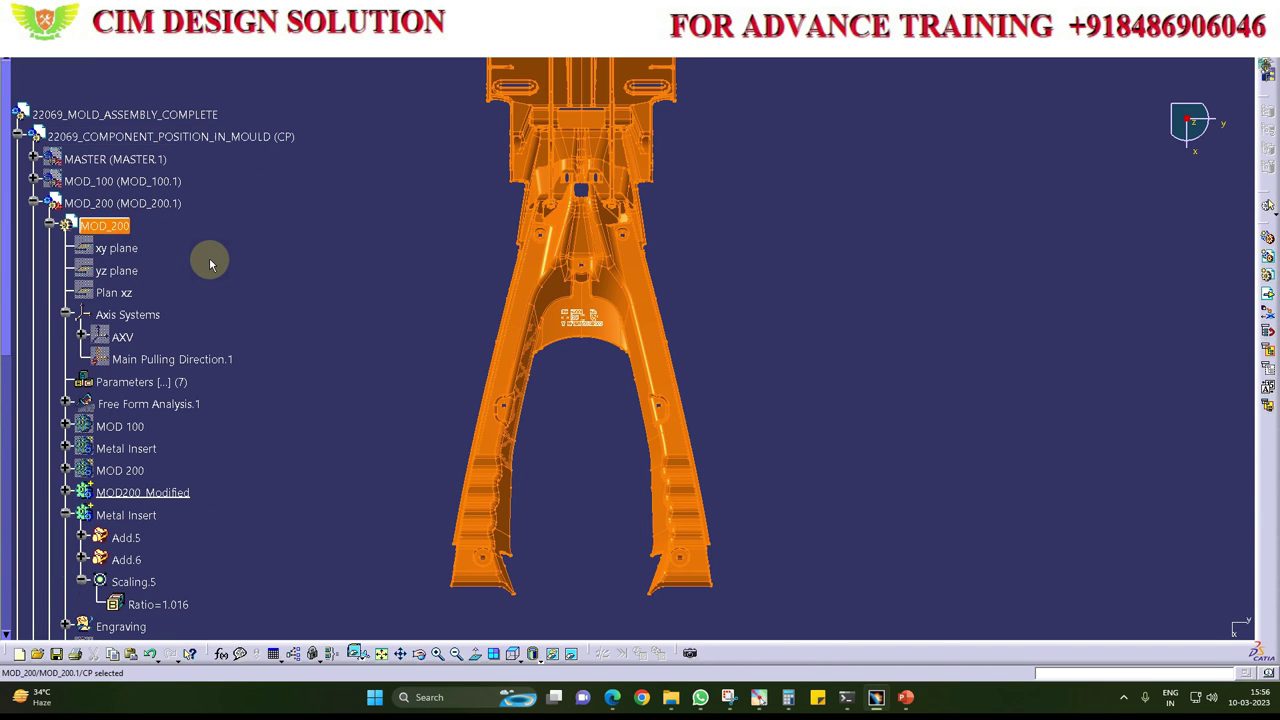
click(50, 225)
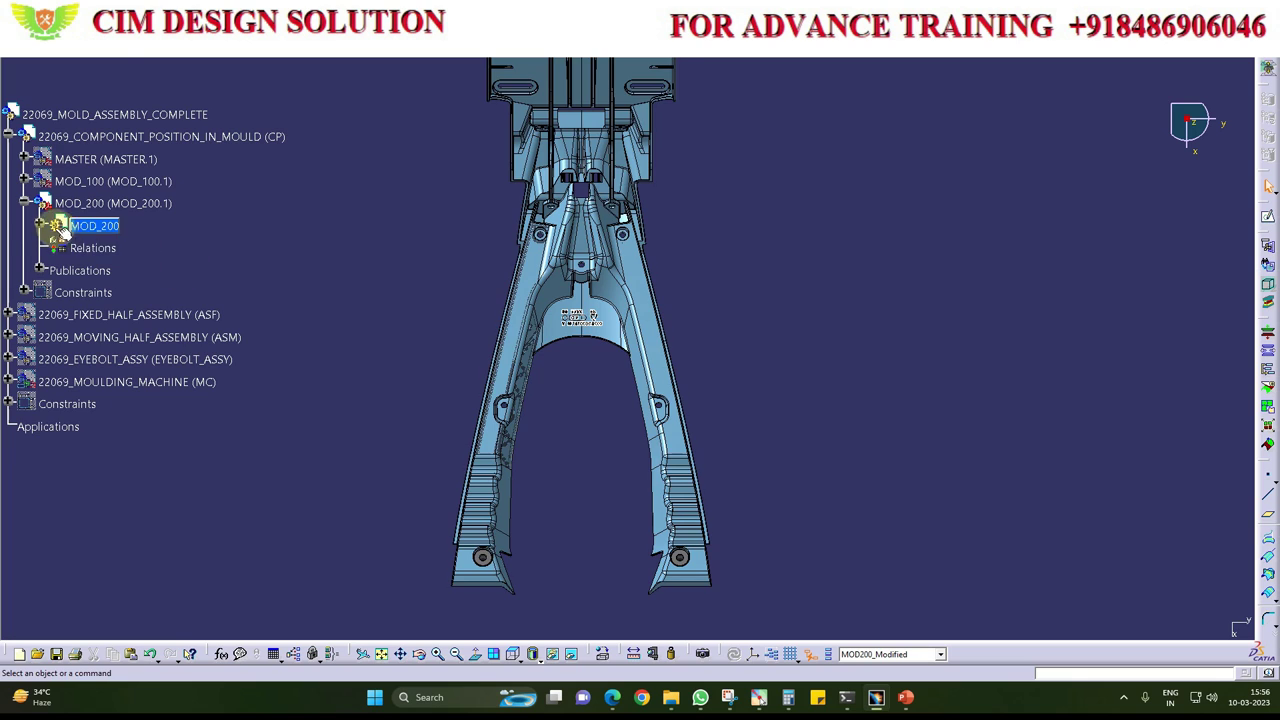
click(38, 225)
scroll(230, 290, down, 3)
scroll(175, 295, down, 2)
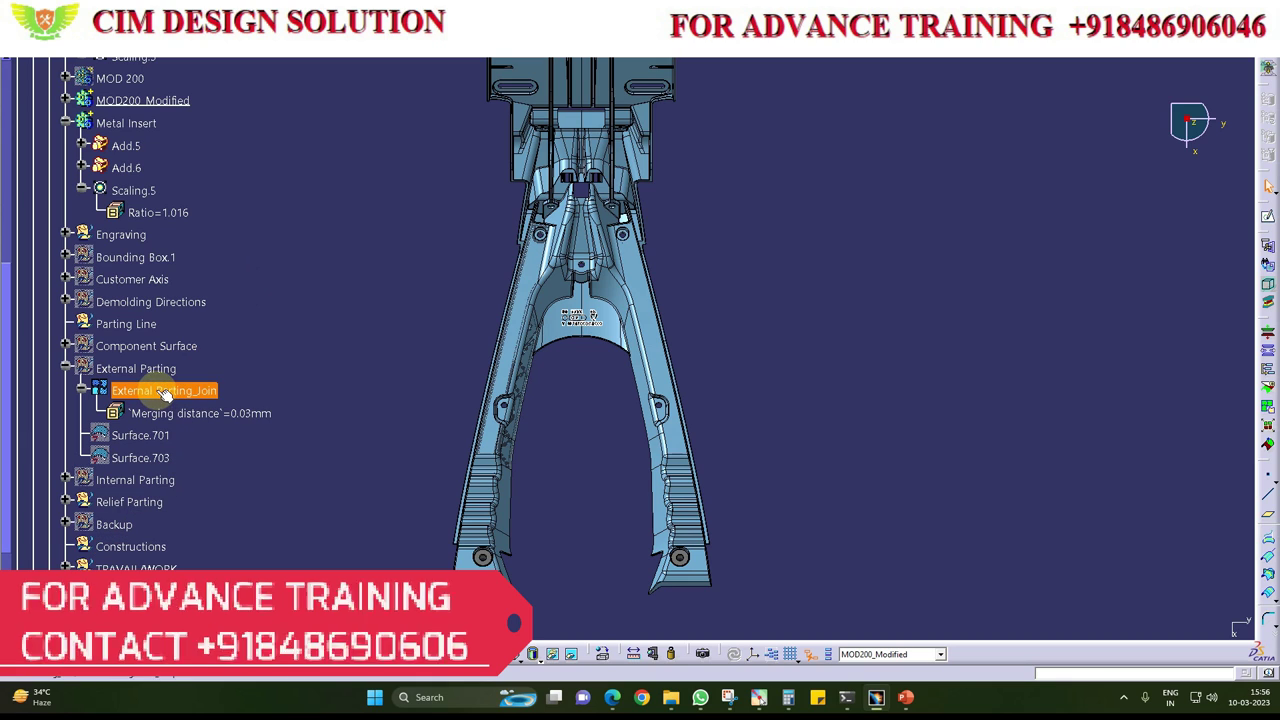
right_click(135, 257)
click(190, 297)
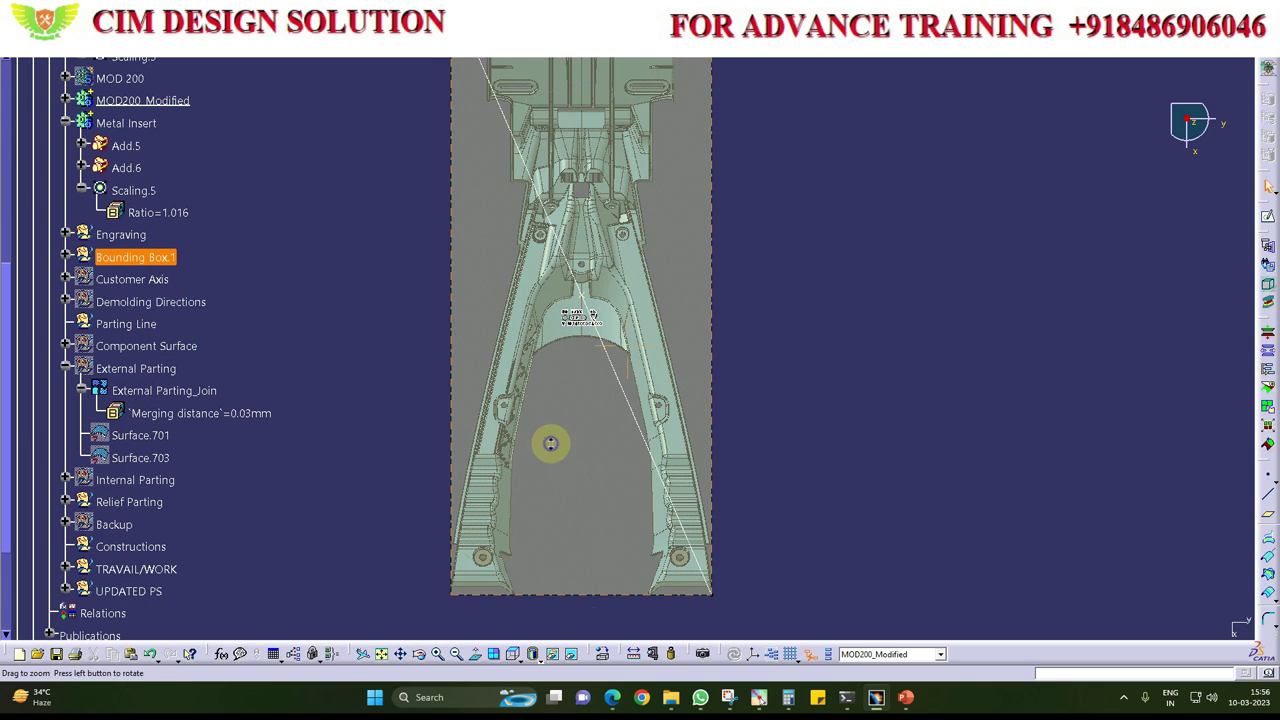
Step: Measure the bounding box's bottom edges: 260.272 mm long and 177.892 mm short
middle_drag(549, 443, 417, 508)
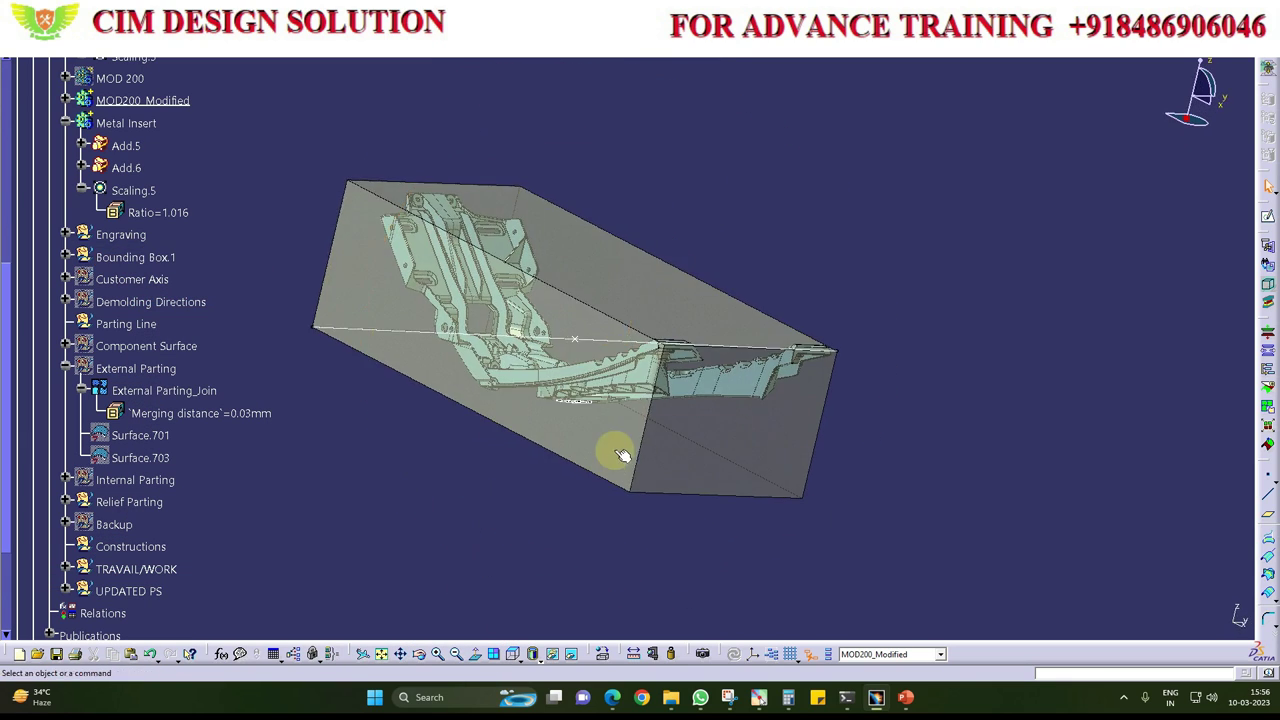
middle_drag(417, 508, 652, 620)
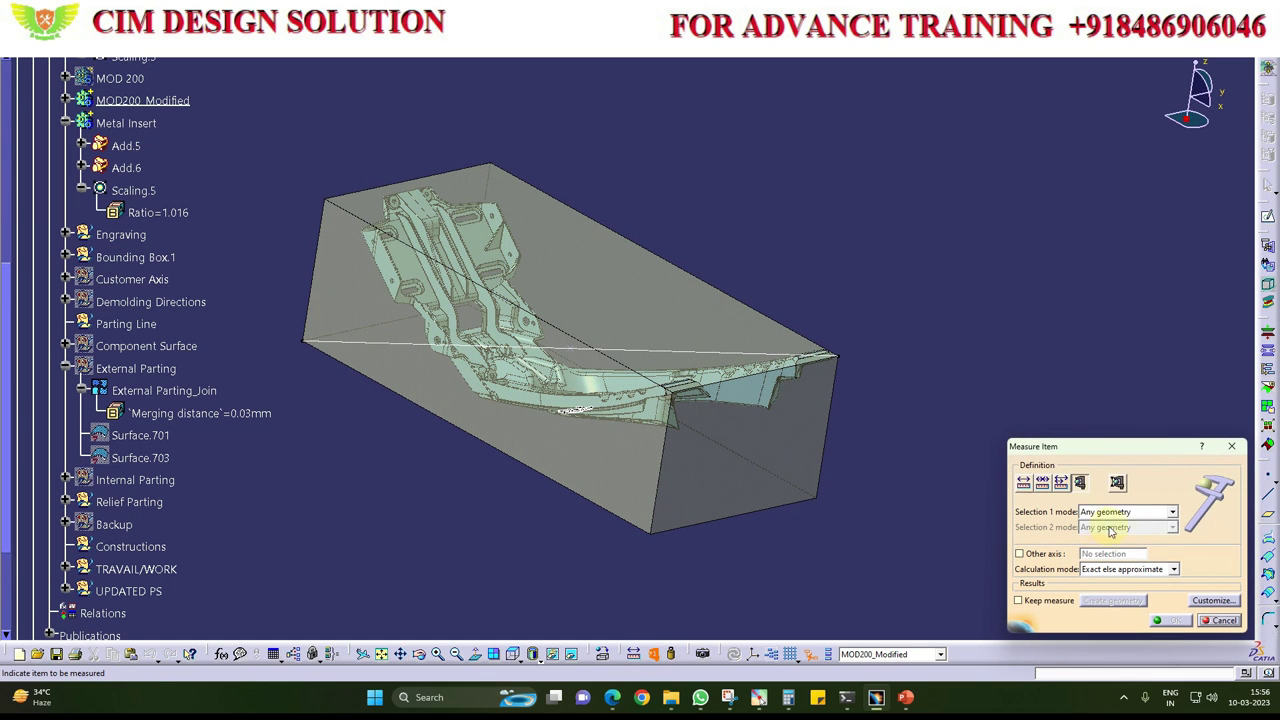
click(628, 524)
middle_drag(608, 514, 518, 568)
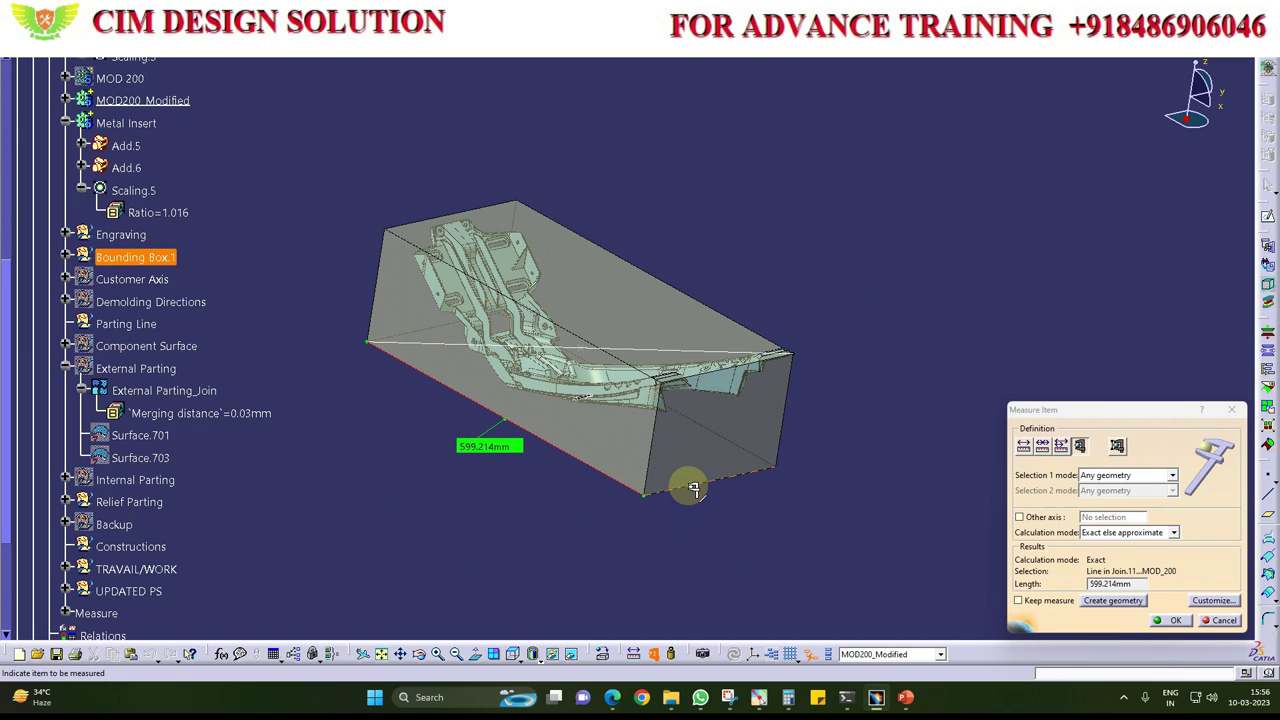
click(694, 489)
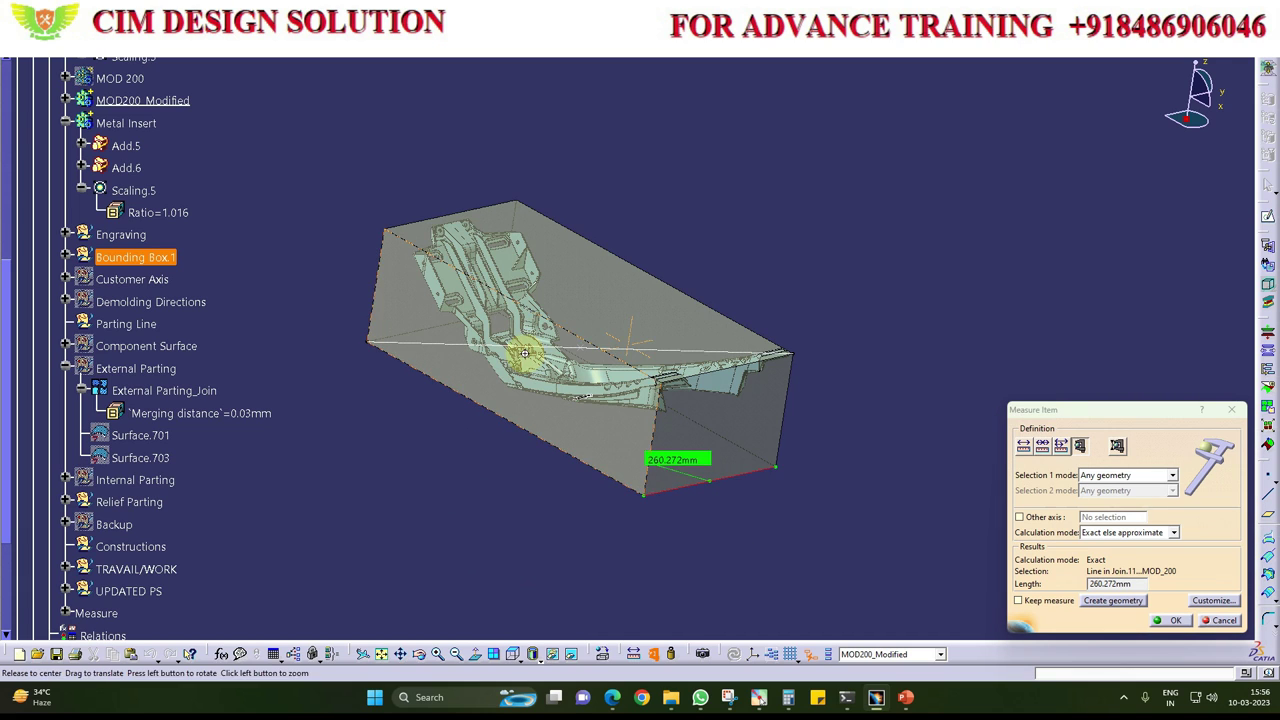
Step: Measure the box's vertical edge, then close the measurement and reorient the view
middle_drag(525, 352, 649, 381)
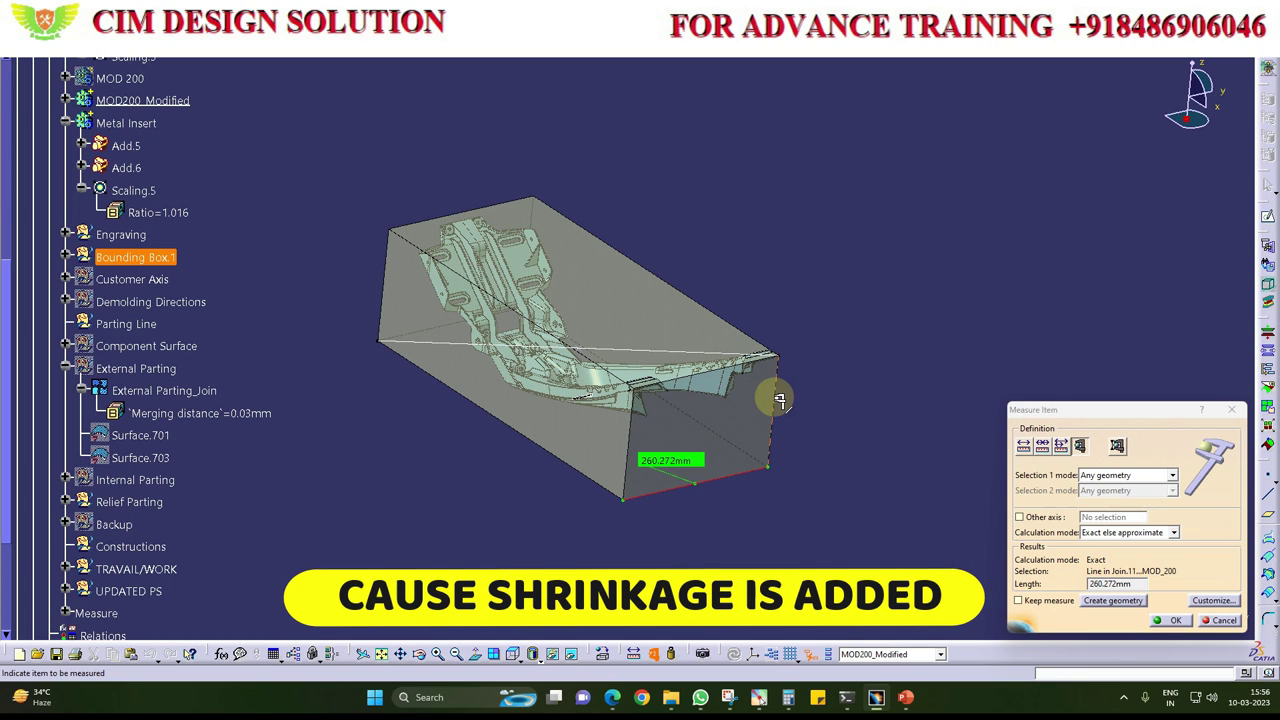
click(770, 398)
mouse_move(886, 429)
middle_down()
mouse_move(857, 451)
mouse_move(707, 415)
mouse_move(716, 431)
middle_up()
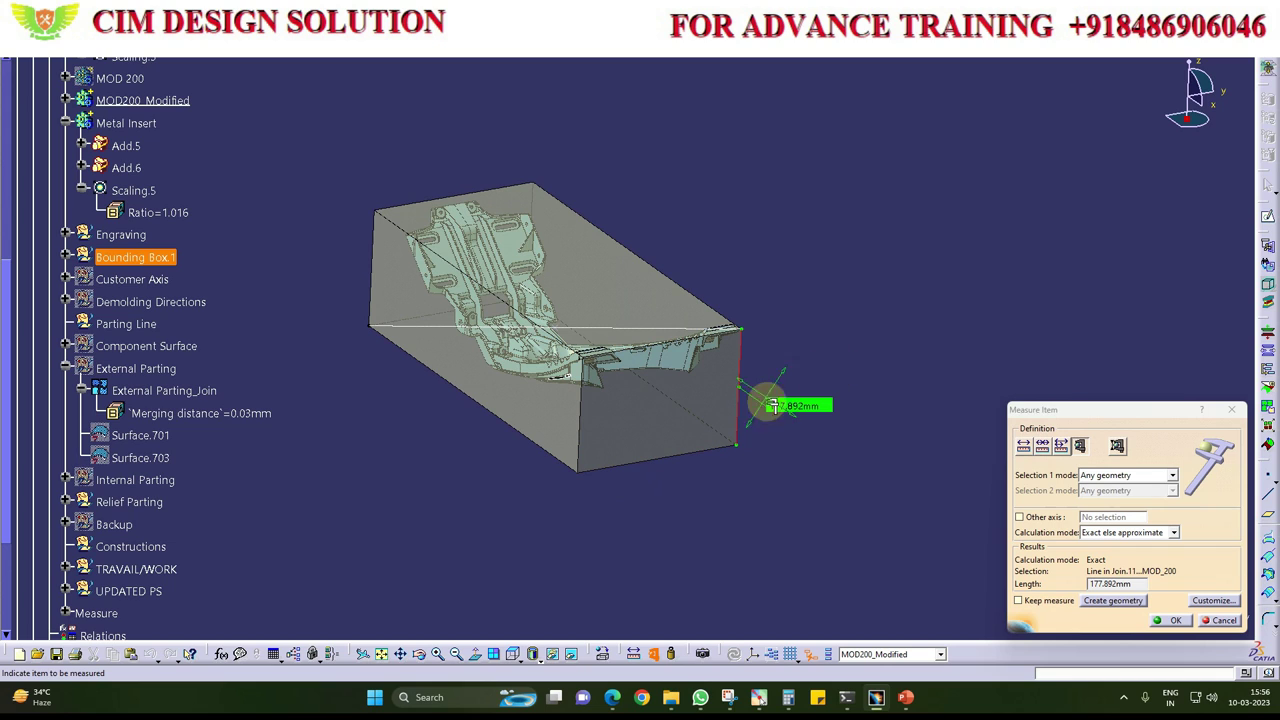
mouse_move(750, 490)
middle_down()
mouse_move(723, 491)
mouse_move(732, 430)
middle_up()
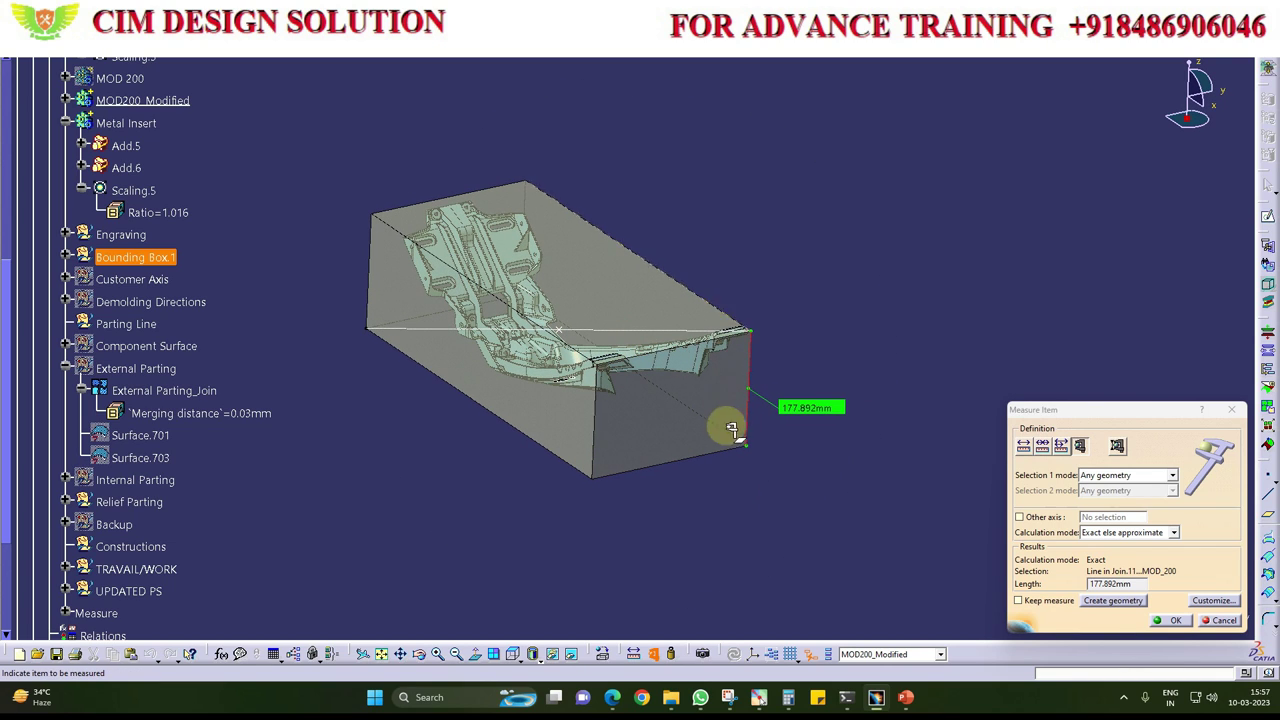
click(1173, 622)
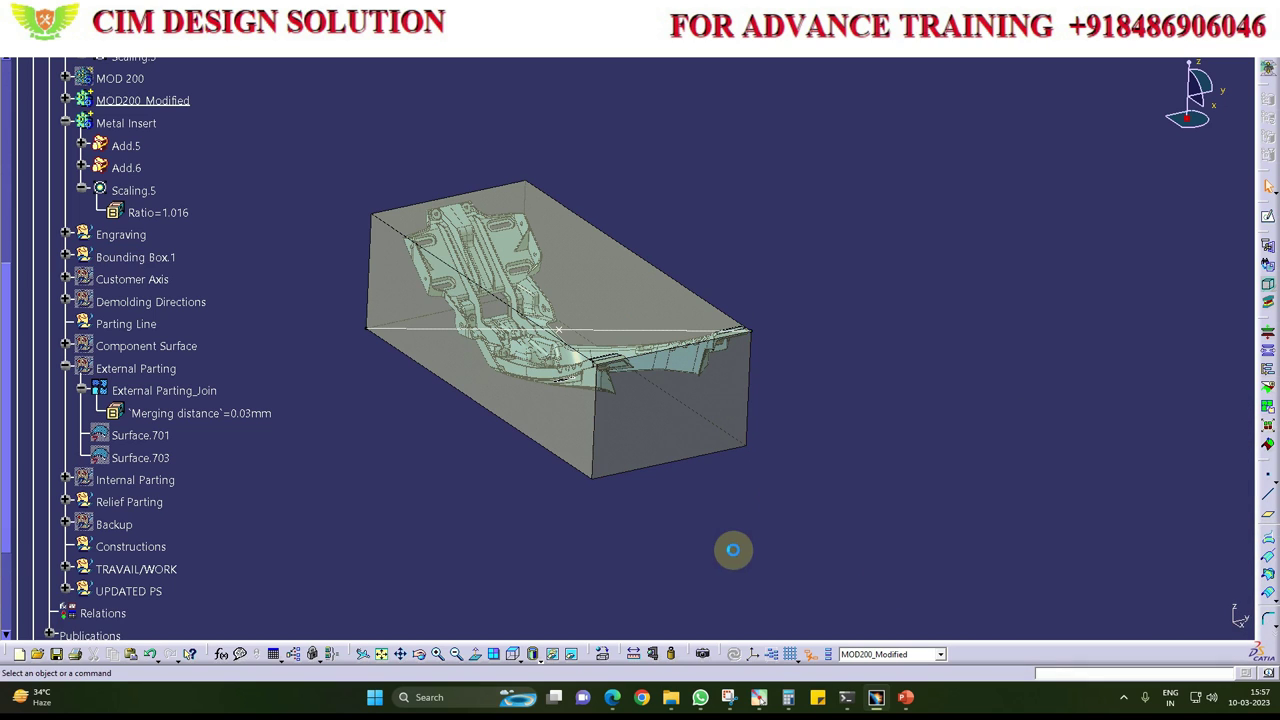
scroll(198, 426, up, 3)
mouse_move(438, 448)
middle_down()
mouse_move(441, 470)
mouse_move(474, 443)
middle_up()
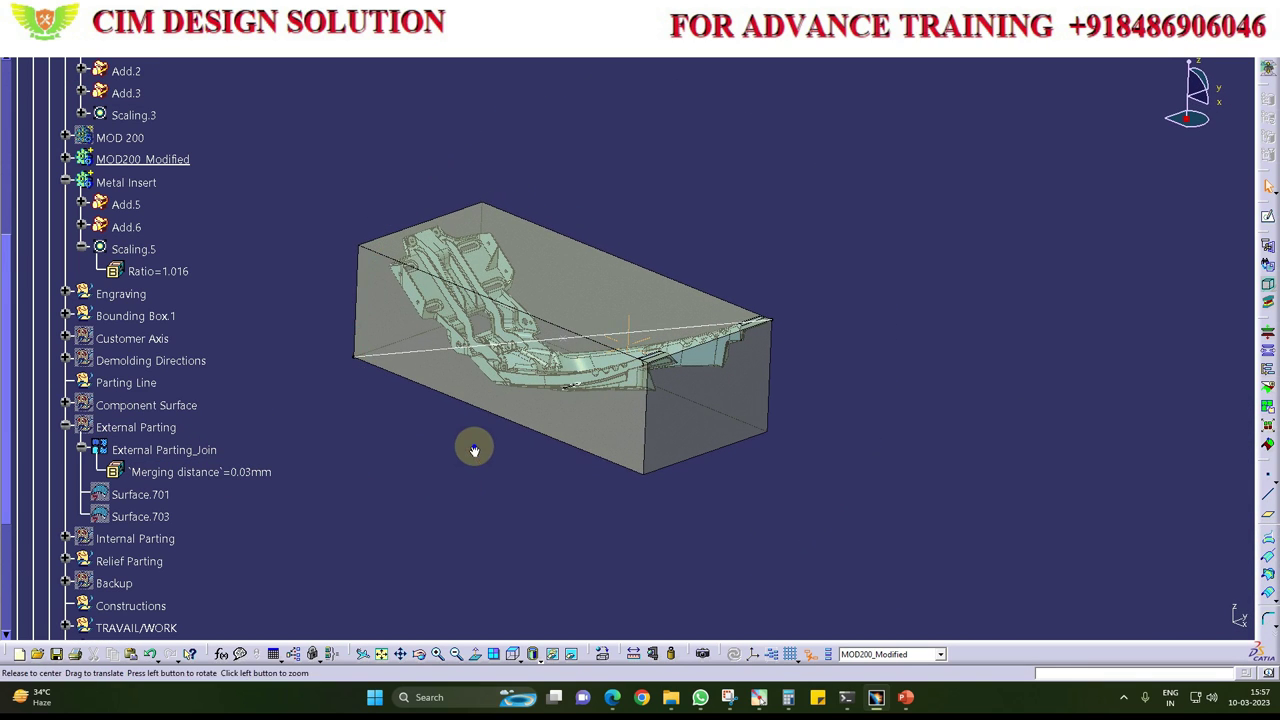
Step: Hide Bounding Box.1 so the bare part is displayed
right_click(131, 187)
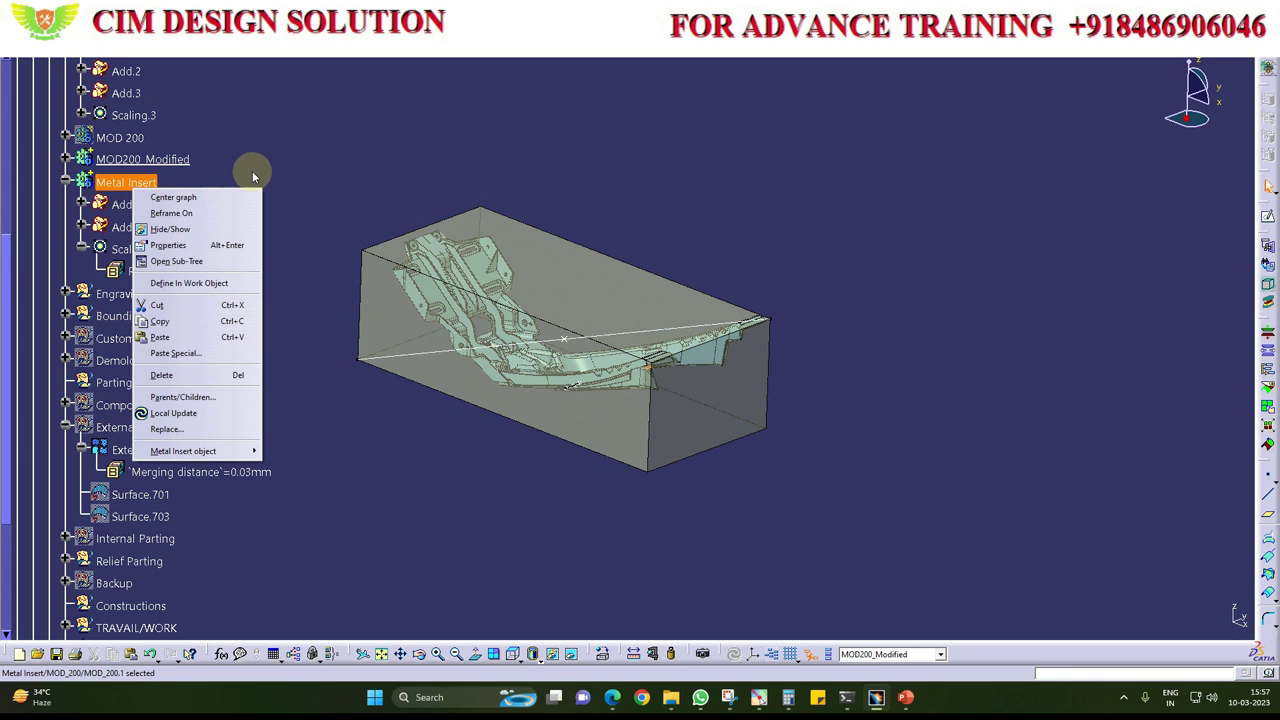
key(Escape)
right_click(142, 316)
click(185, 361)
mouse_move(409, 380)
middle_down()
mouse_move(605, 446)
mouse_move(675, 548)
middle_up()
Step: Measure the wall thickness as 3.047mm using Measure Between with a Picking point second selection
click(634, 654)
mouse_move(614, 463)
middle_down()
mouse_move(666, 471)
mouse_move(677, 374)
mouse_move(468, 250)
middle_up()
click(468, 250)
mouse_move(600, 200)
middle_down()
mouse_move(594, 423)
mouse_move(613, 450)
mouse_move(650, 455)
middle_up()
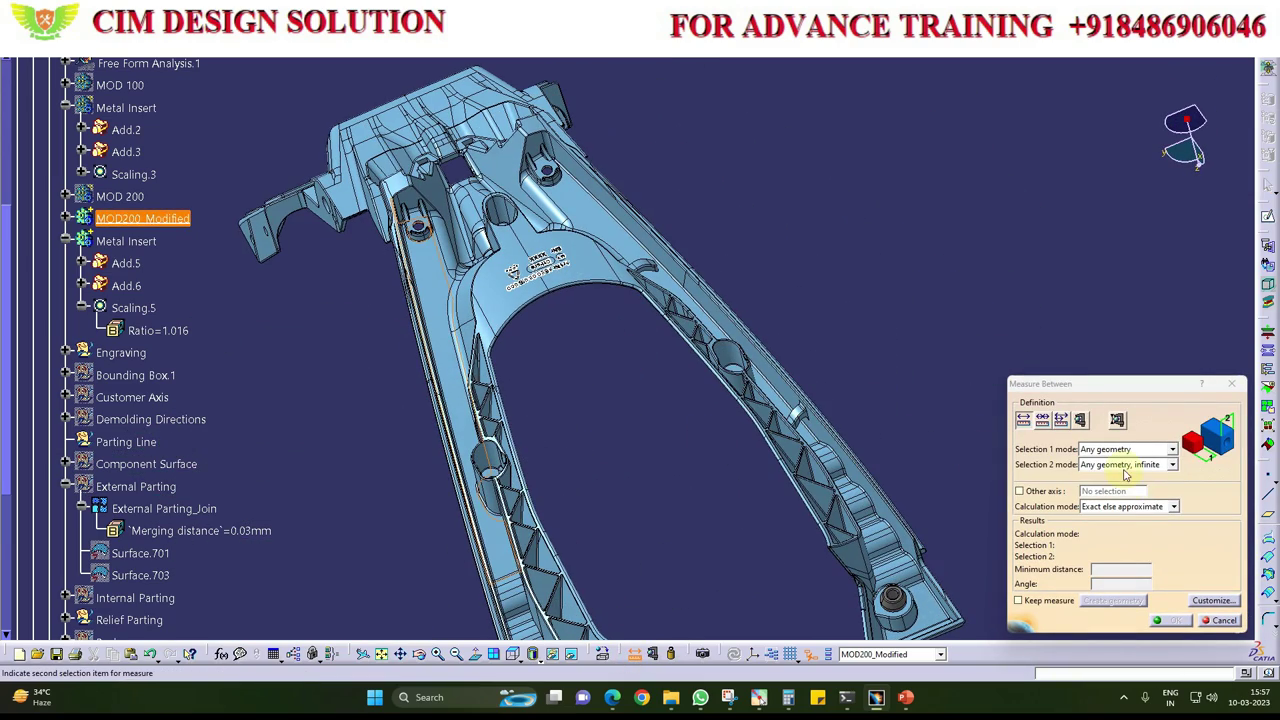
click(1116, 464)
click(1108, 499)
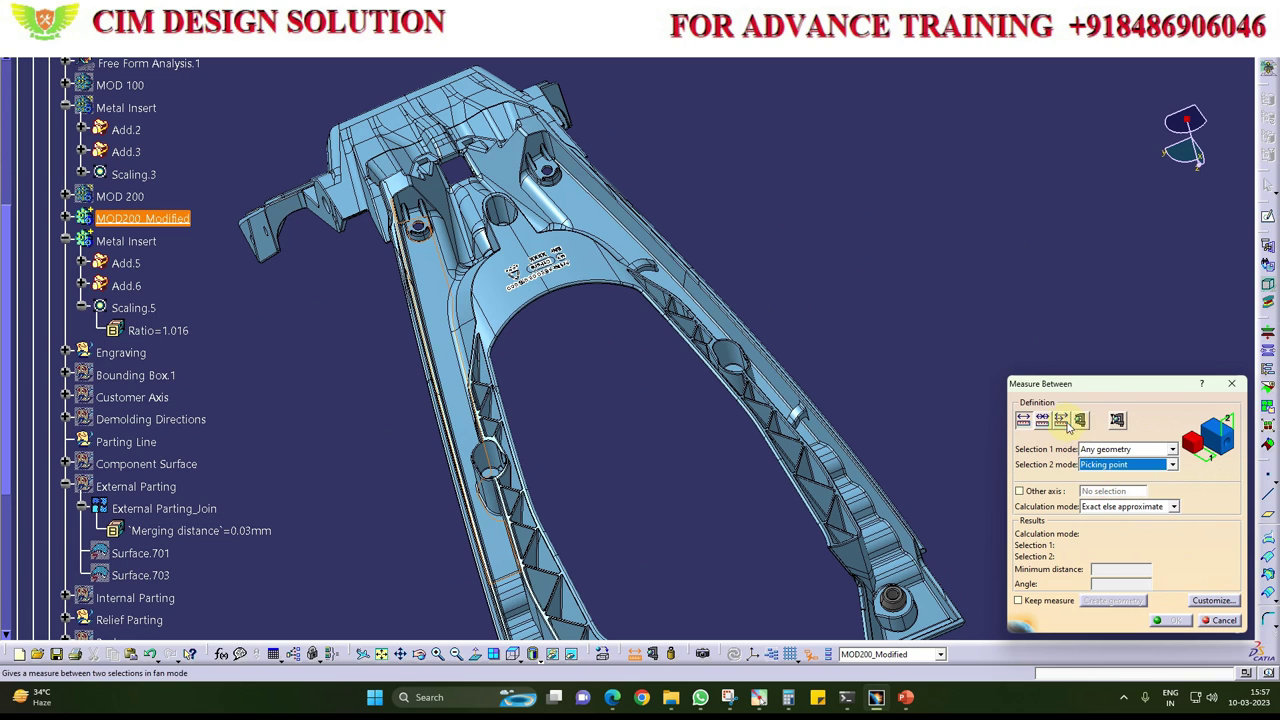
middle_drag(594, 377, 560, 315)
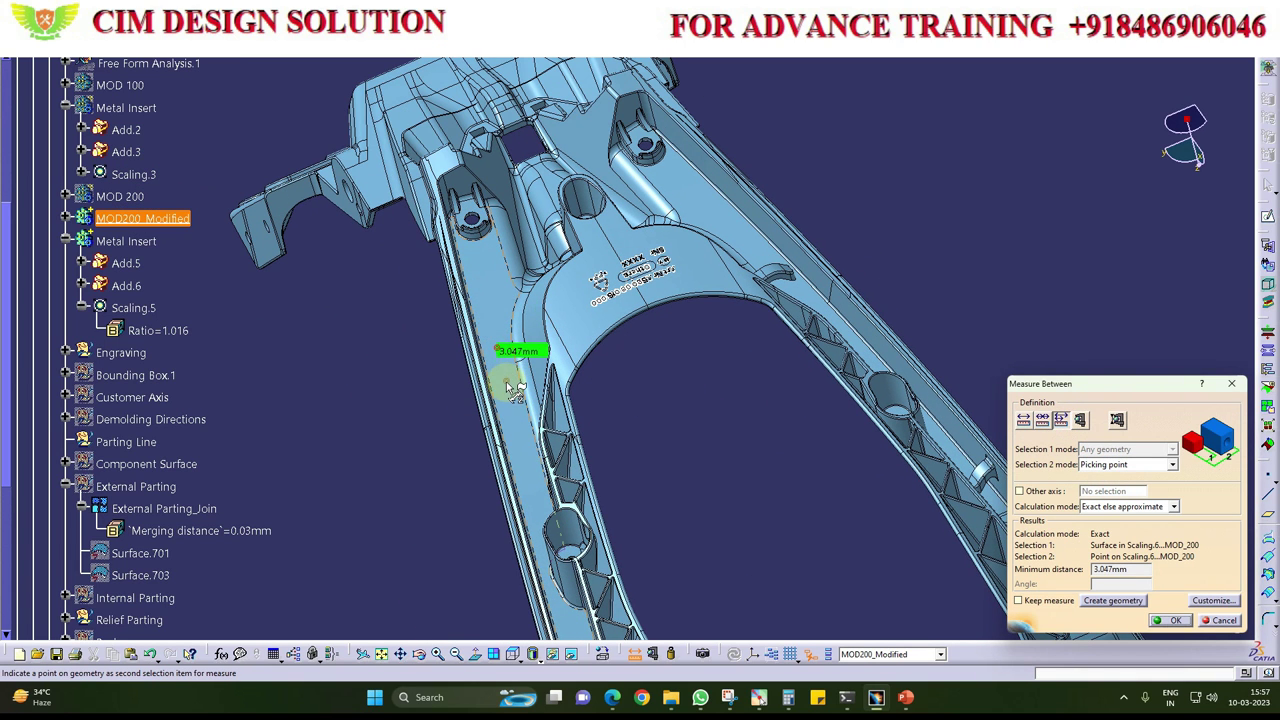
middle_drag(523, 434, 505, 330)
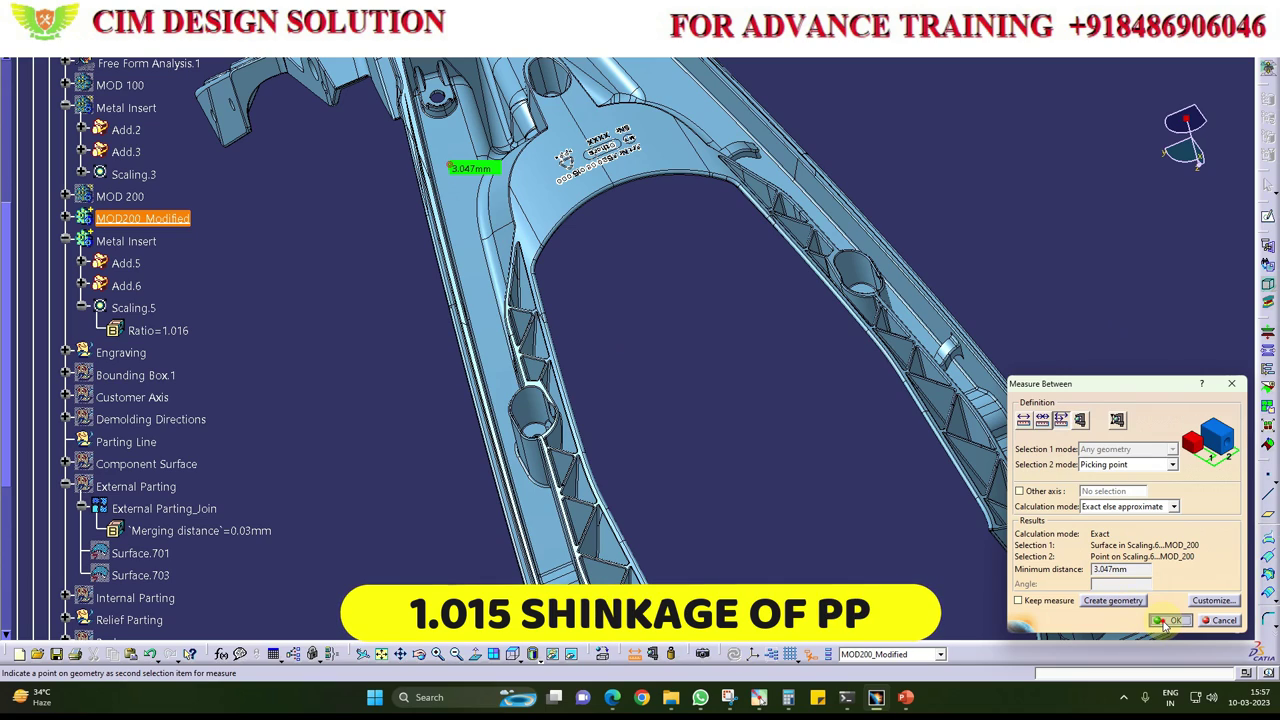
click(1166, 622)
Step: Switch the part to the standard bottom view via the view orientations flyout
mouse_move(731, 406)
middle_down()
mouse_move(591, 78)
mouse_move(543, 371)
mouse_move(553, 316)
mouse_move(689, 423)
mouse_move(720, 420)
mouse_move(720, 497)
mouse_move(623, 491)
mouse_move(676, 497)
mouse_move(714, 550)
middle_up()
click(512, 656)
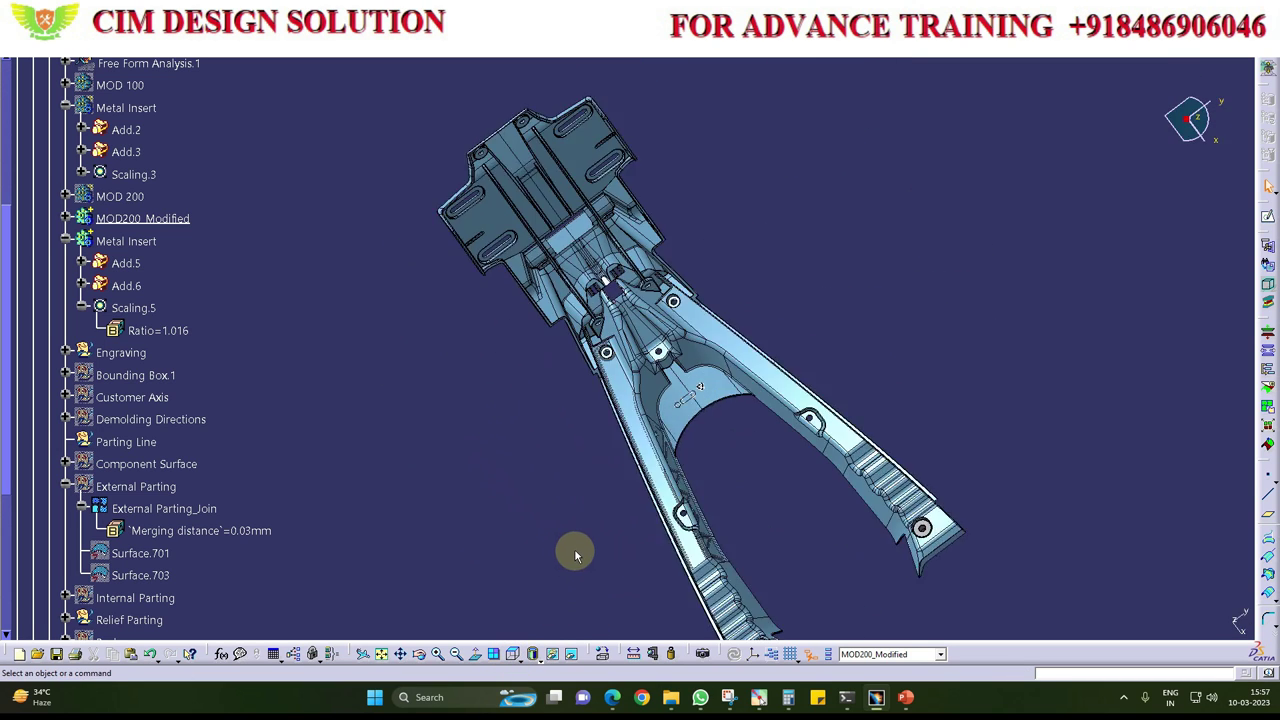
click(566, 615)
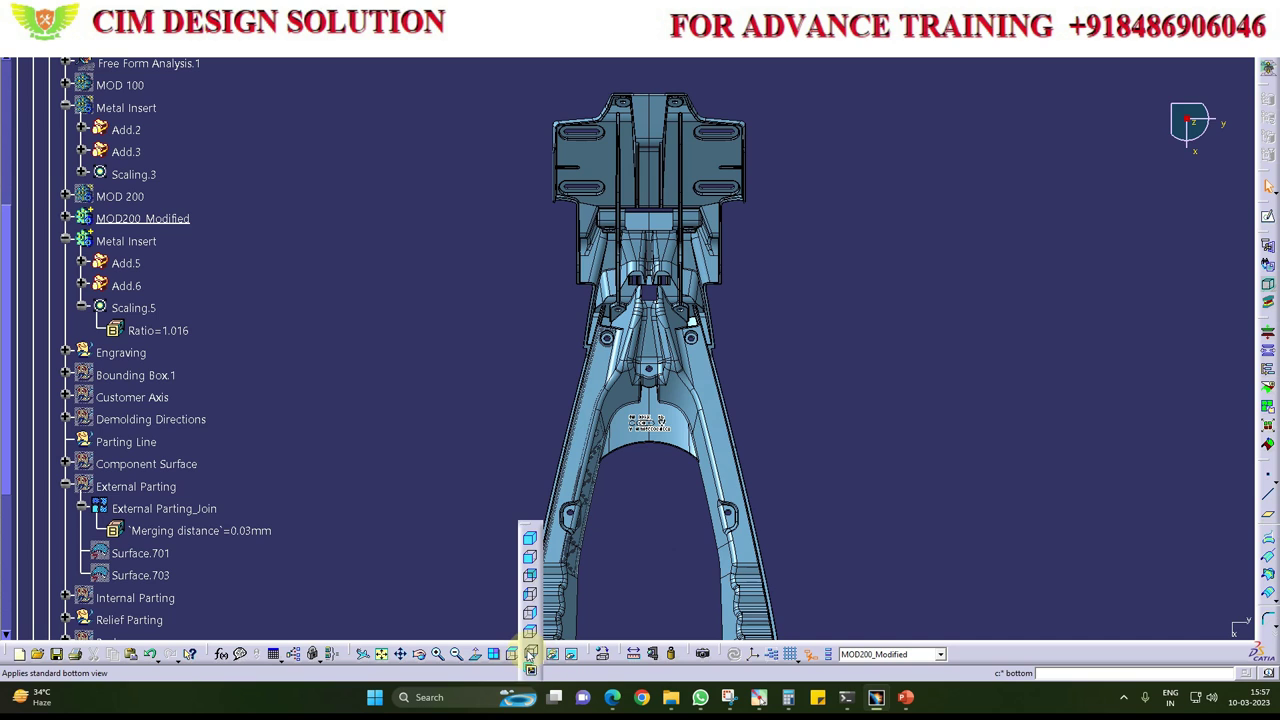
middle_drag(586, 448, 563, 380)
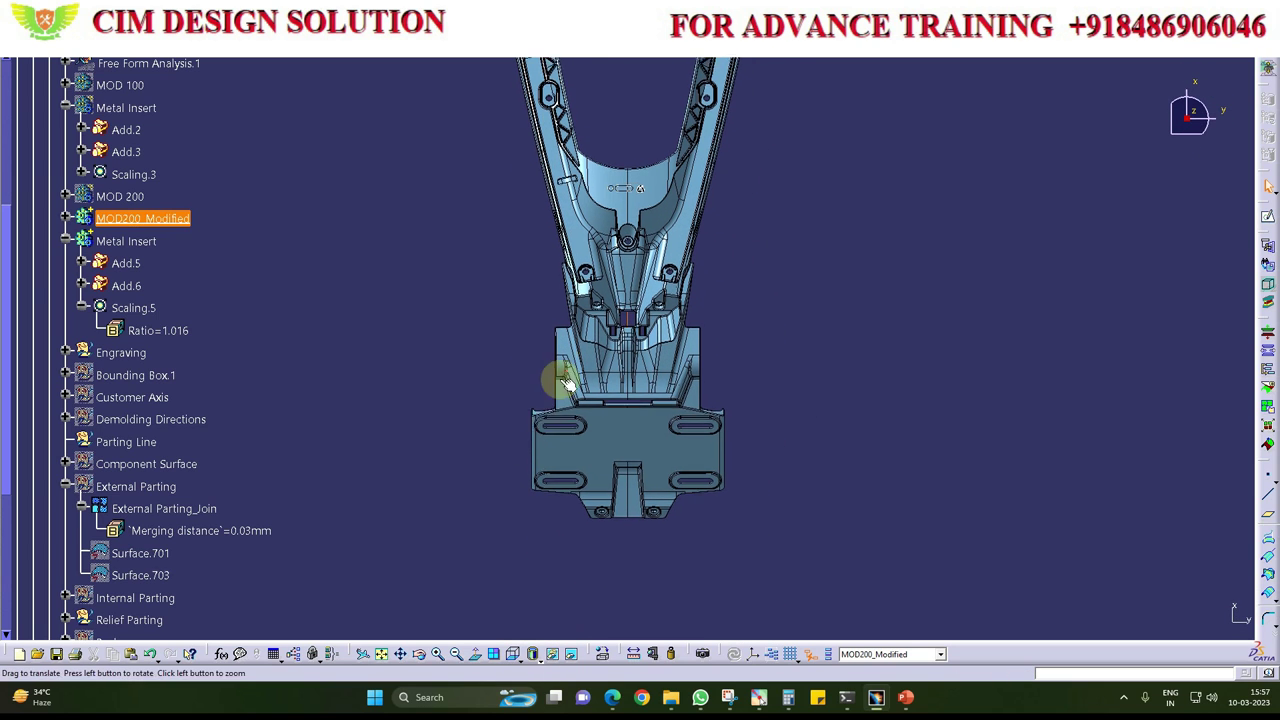
scroll(295, 370, up, 3)
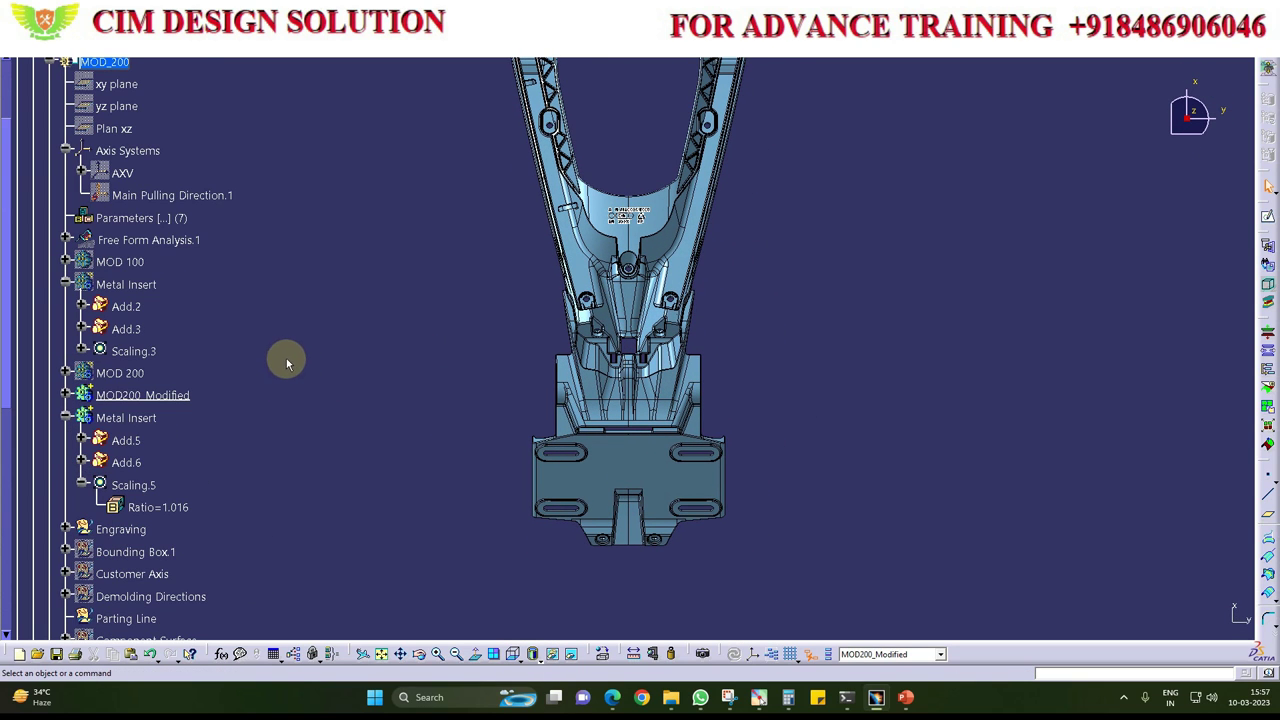
Step: Collapse the MOD 100 Metal Insert node and zoom in on the ribbed arm and oval pocket
click(64, 285)
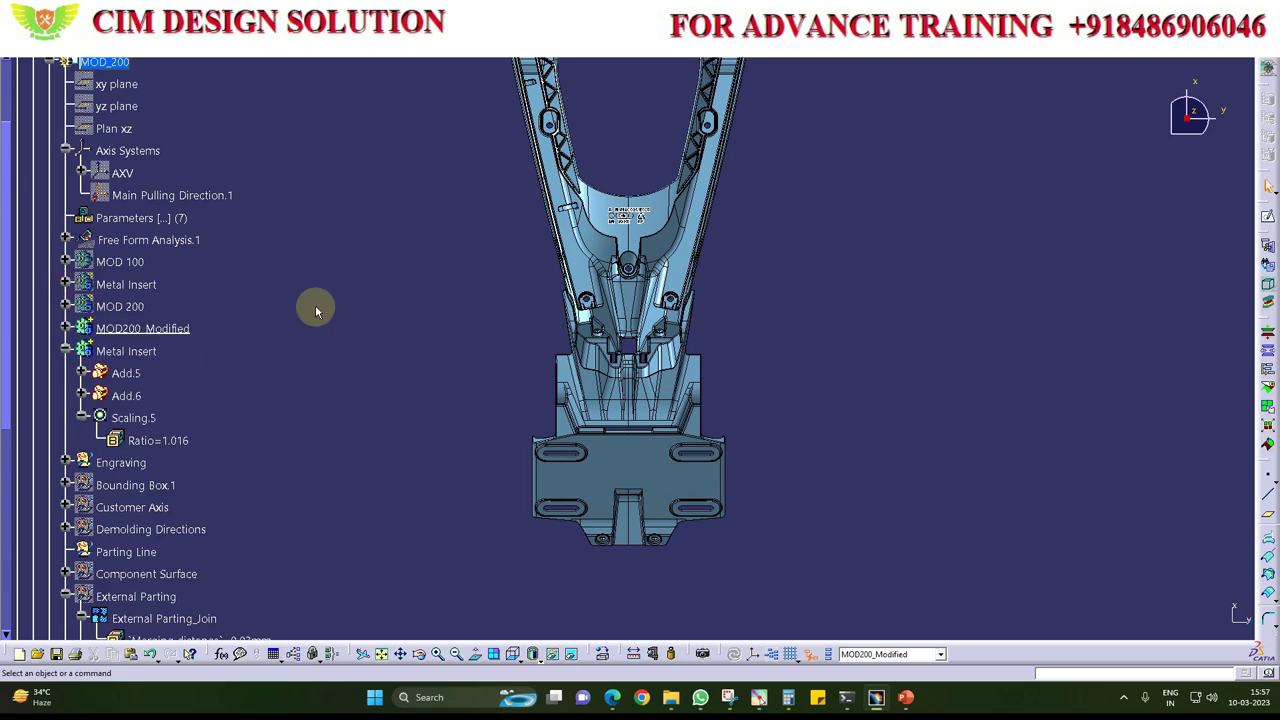
mouse_move(545, 367)
ctrl+middle_down()
mouse_move(563, 391)
mouse_move(600, 323)
mouse_move(586, 429)
mouse_move(595, 400)
mouse_move(534, 391)
mouse_move(574, 366)
mouse_move(583, 280)
mouse_move(612, 323)
mouse_move(607, 273)
mouse_move(648, 332)
mouse_move(766, 200)
mouse_move(643, 329)
mouse_move(623, 320)
mouse_move(670, 355)
ctrl+middle_up()
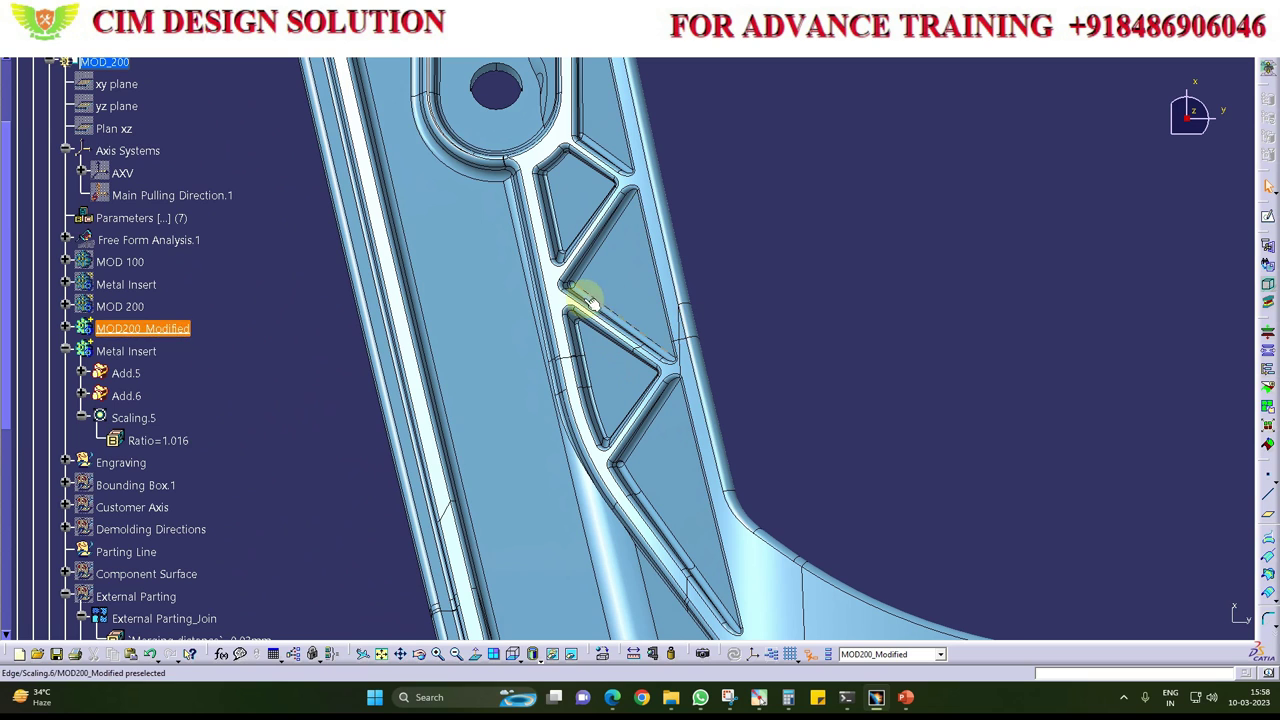
middle_drag(503, 212, 531, 408)
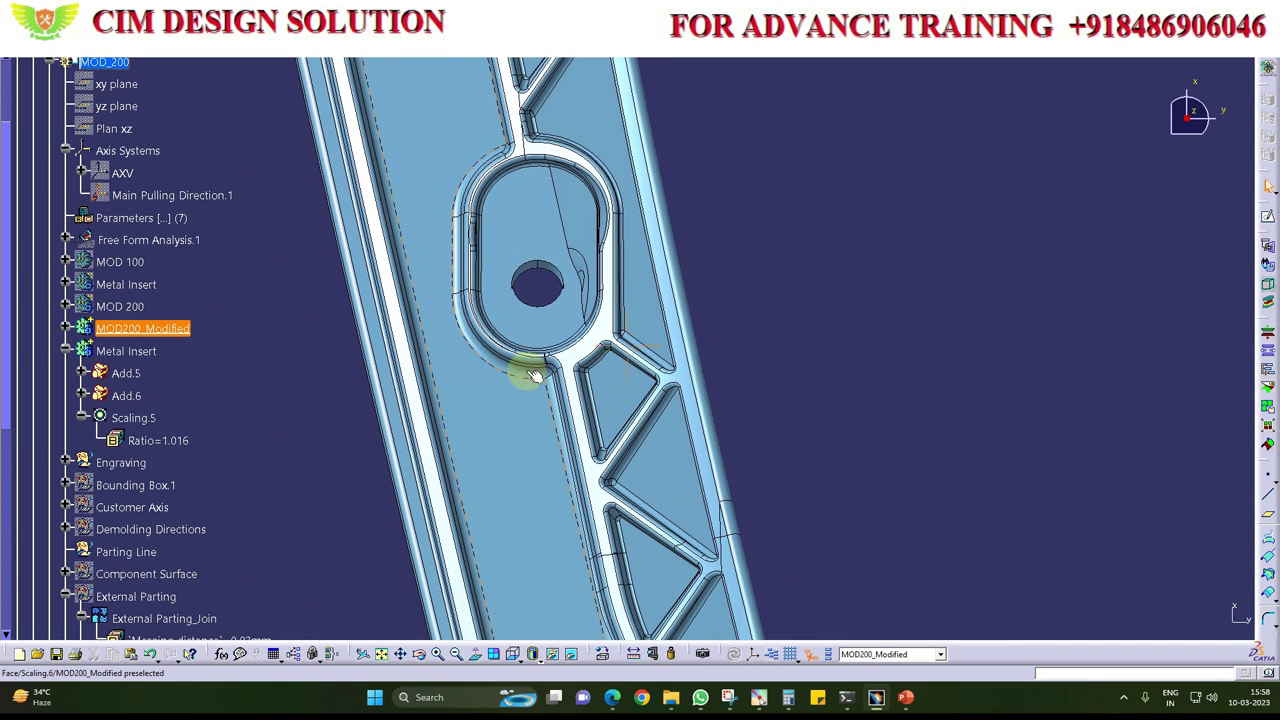
mouse_move(518, 316)
ctrl+middle_down()
mouse_move(443, 257)
mouse_move(487, 290)
mouse_move(486, 266)
mouse_move(514, 323)
mouse_move(628, 343)
mouse_move(585, 316)
mouse_move(575, 342)
ctrl+middle_up()
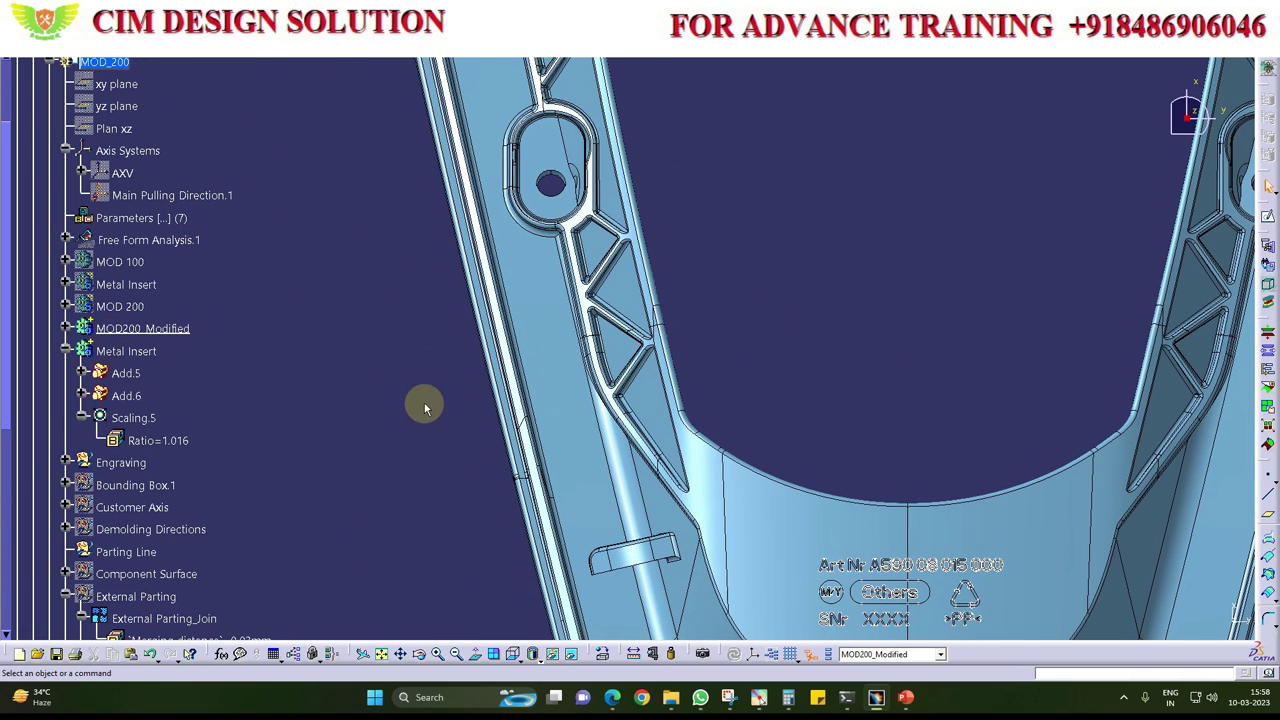
ctrl+middle_drag(570, 405, 588, 335)
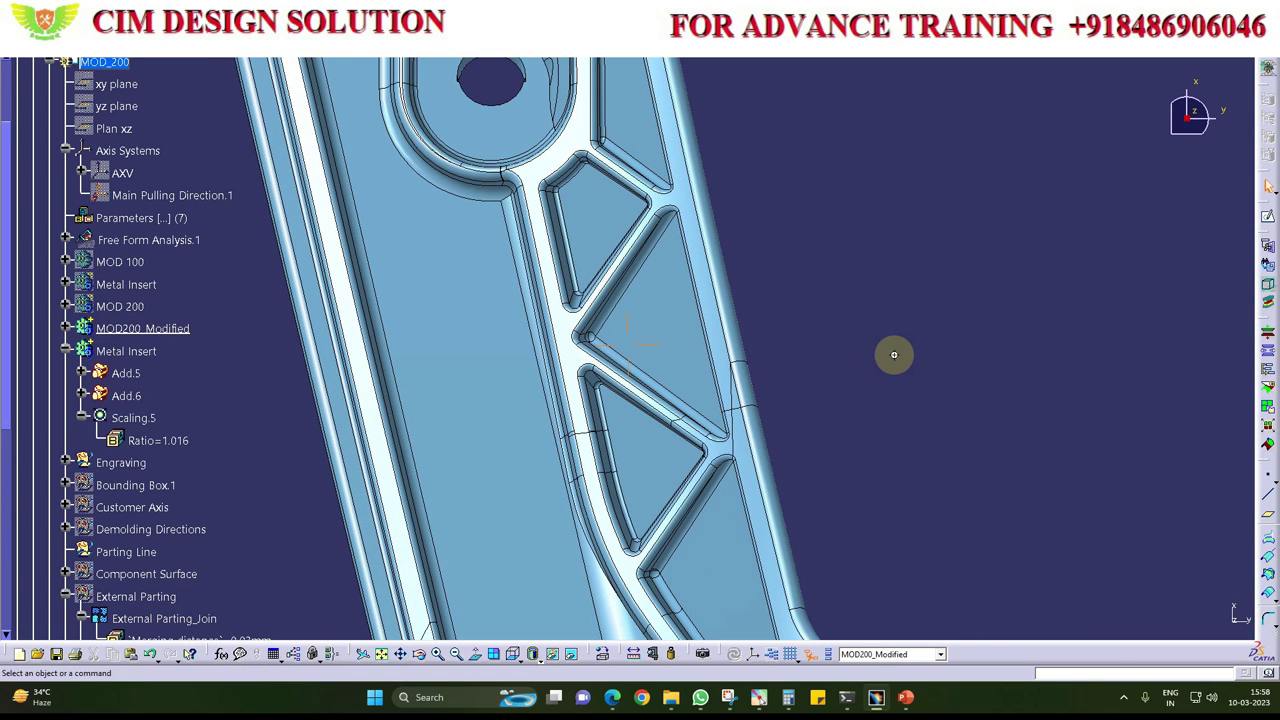
mouse_move(892, 354)
middle_down()
mouse_move(889, 383)
mouse_move(379, 430)
middle_up()
scroll(238, 415, down, 3)
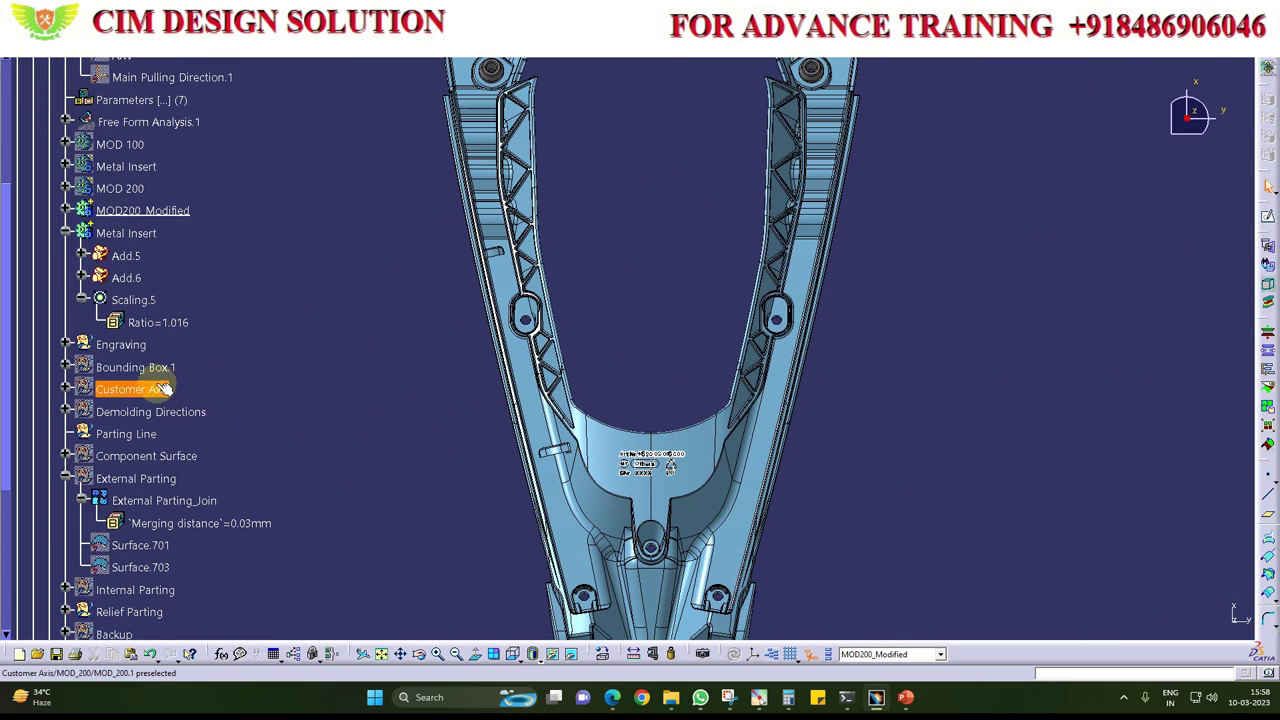
Step: Hide the Demolding Directions arrows
mouse_move(597, 386)
middle_down()
mouse_move(663, 371)
mouse_move(590, 461)
middle_up()
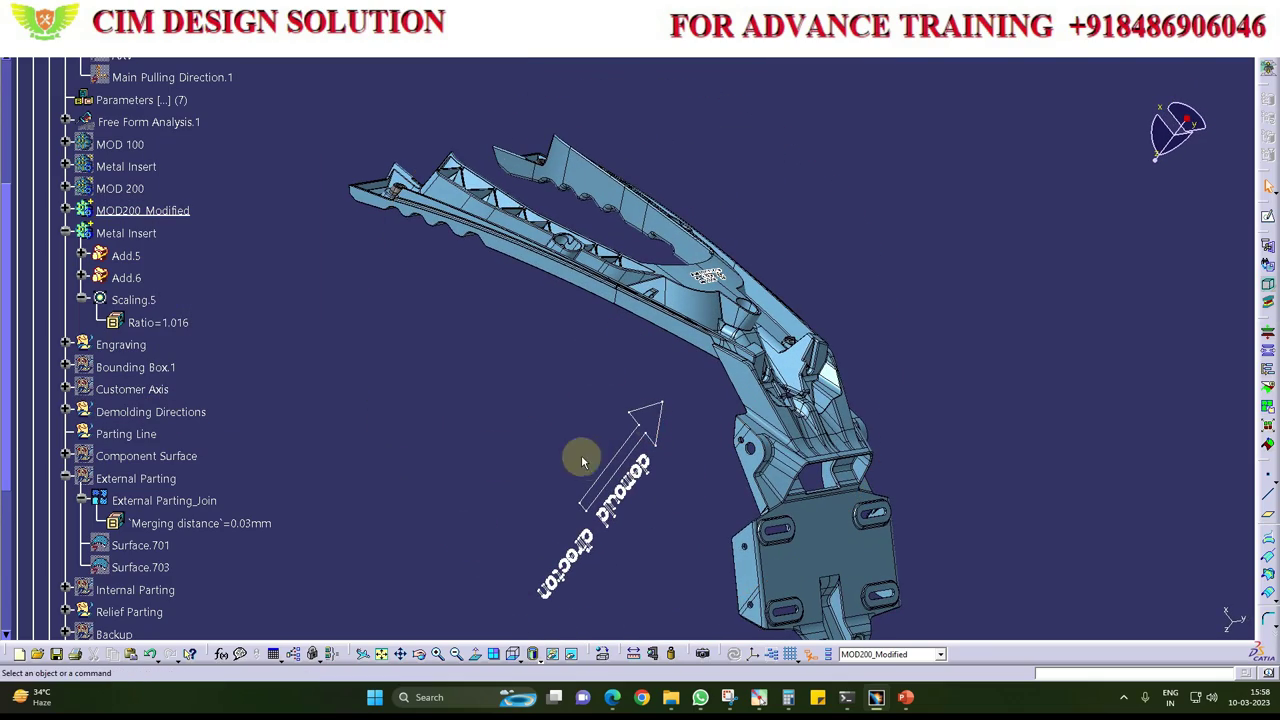
mouse_move(605, 433)
middle_down()
mouse_move(594, 523)
mouse_move(726, 410)
mouse_move(663, 486)
middle_up()
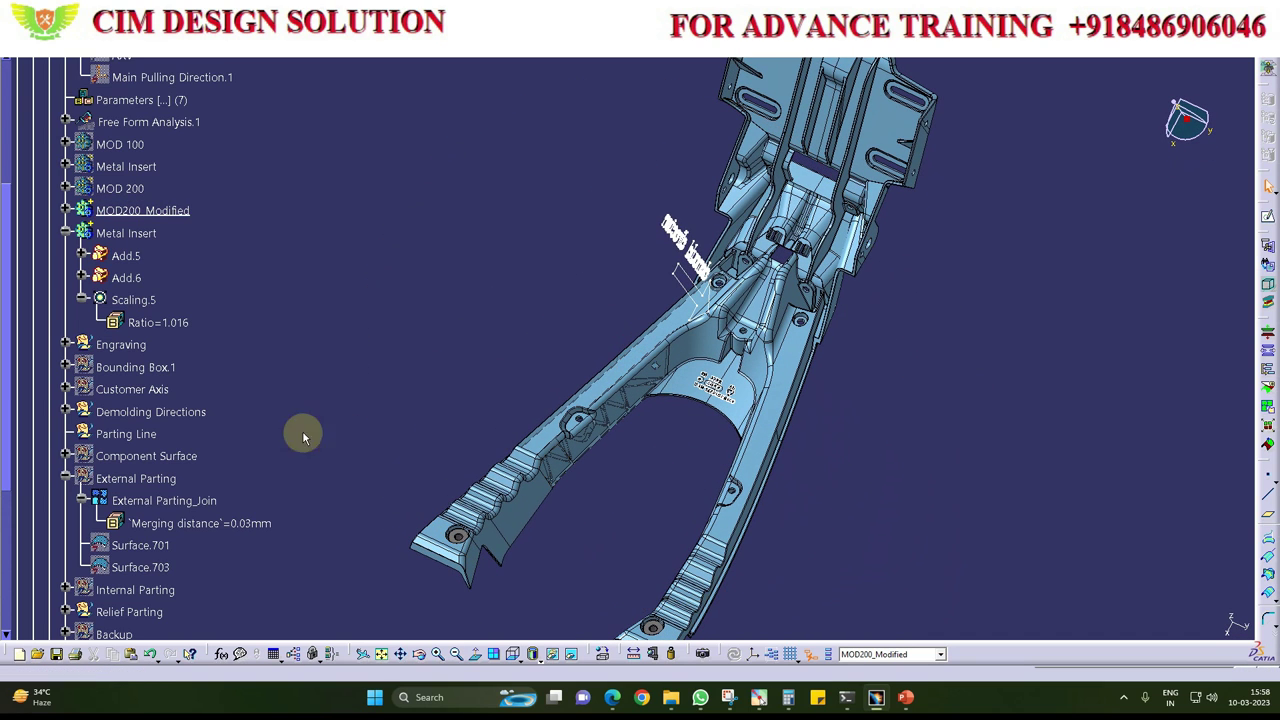
right_click(148, 415)
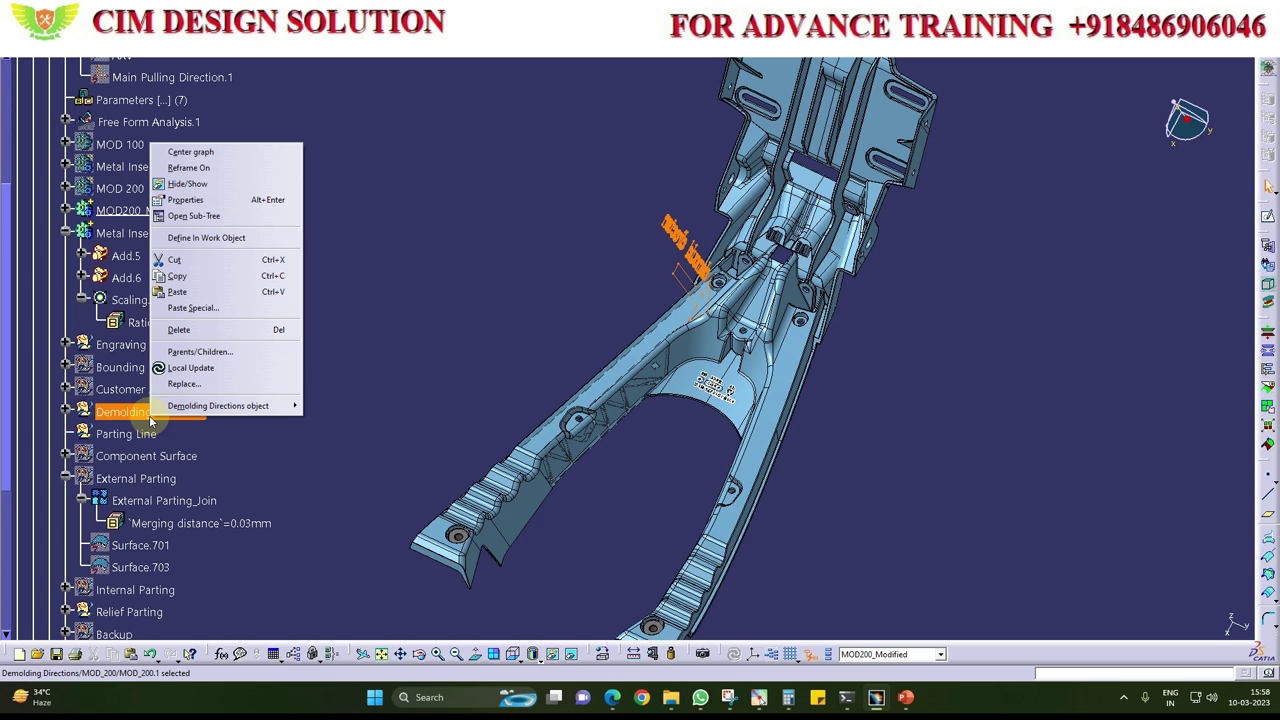
click(357, 405)
Step: Apply the bottom view and zoom in to show the arm tops
middle_drag(425, 362, 629, 500)
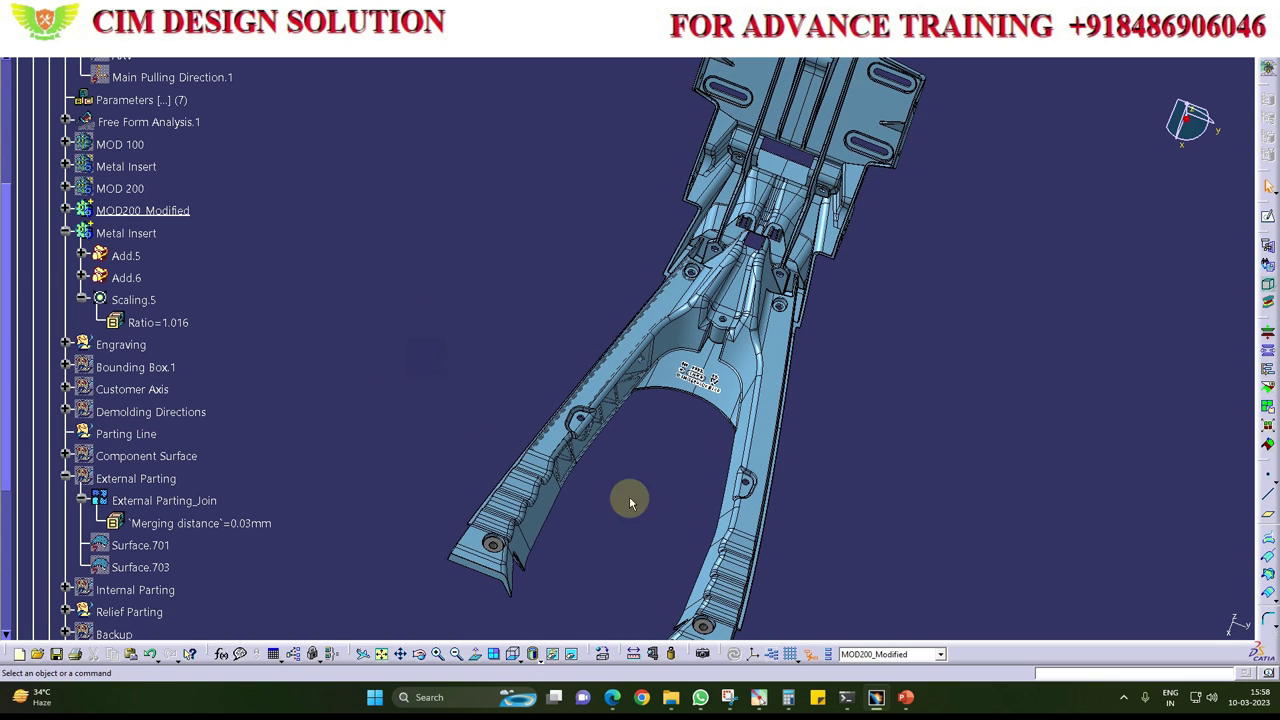
click(515, 657)
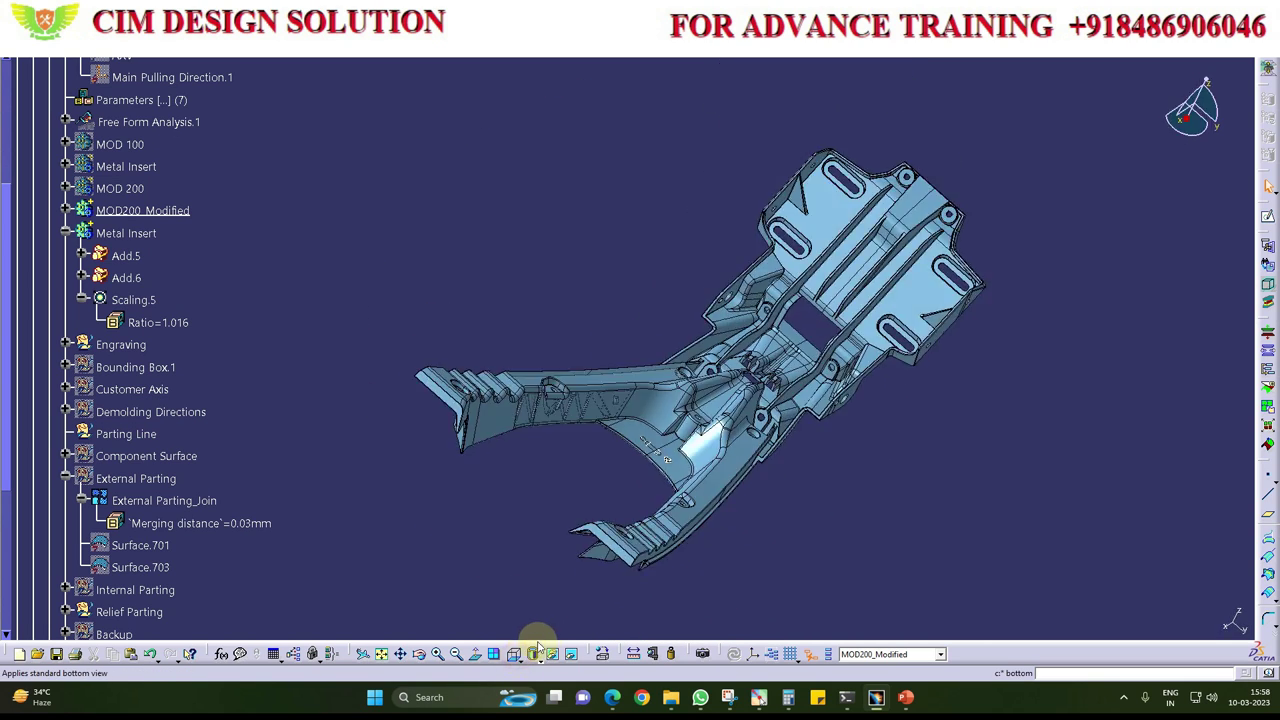
middle_drag(476, 489, 472, 454)
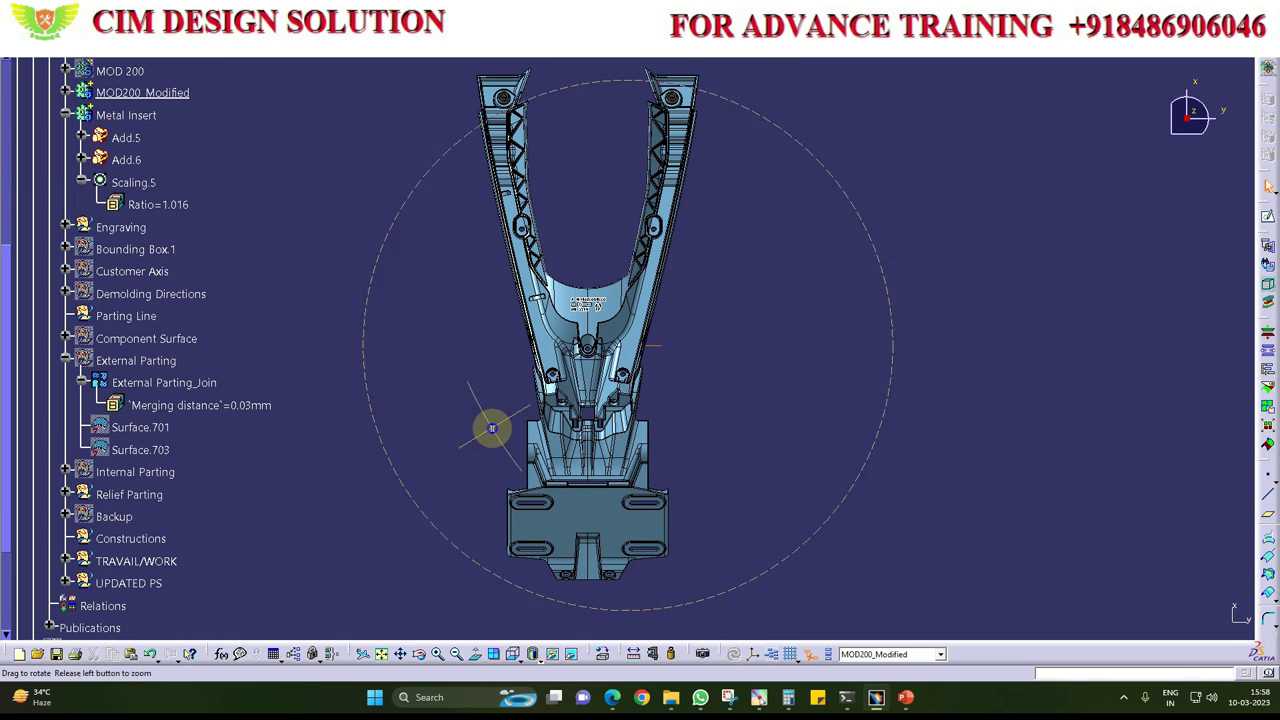
middle_drag(492, 430, 527, 328)
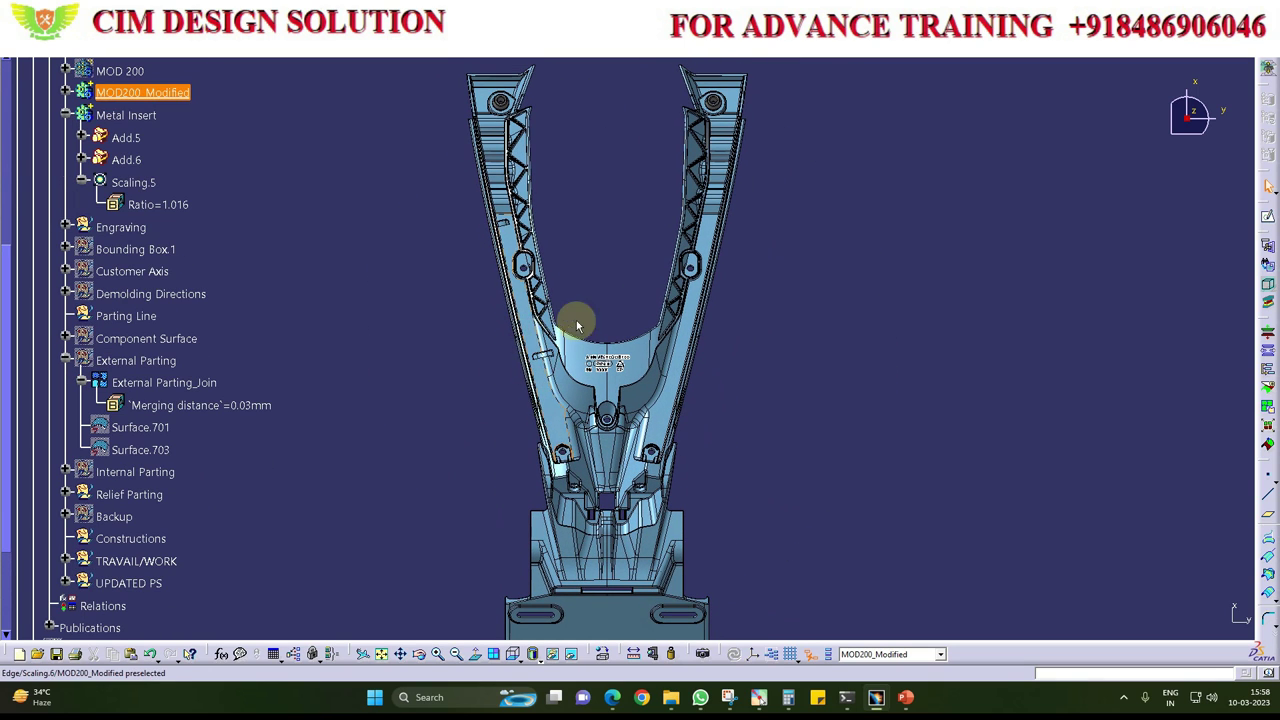
middle_drag(603, 254, 600, 163)
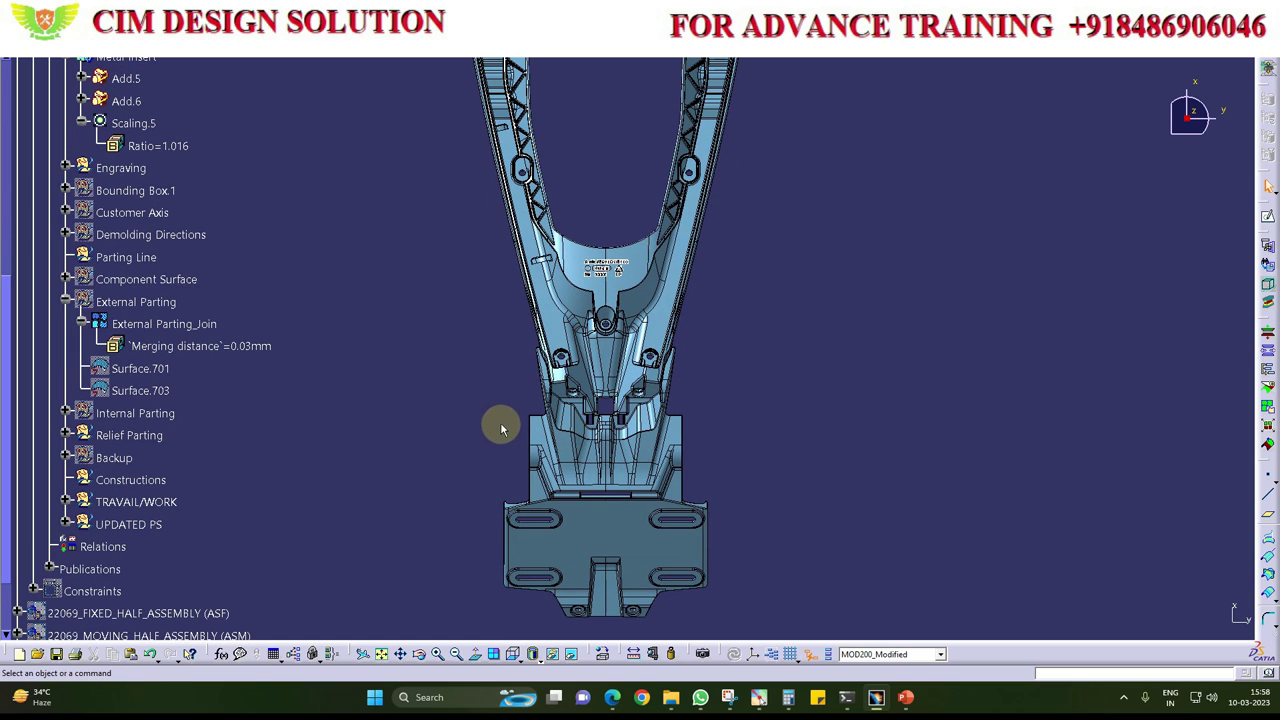
mouse_move(537, 283)
middle_down()
mouse_move(566, 286)
mouse_move(563, 320)
mouse_move(589, 345)
middle_up()
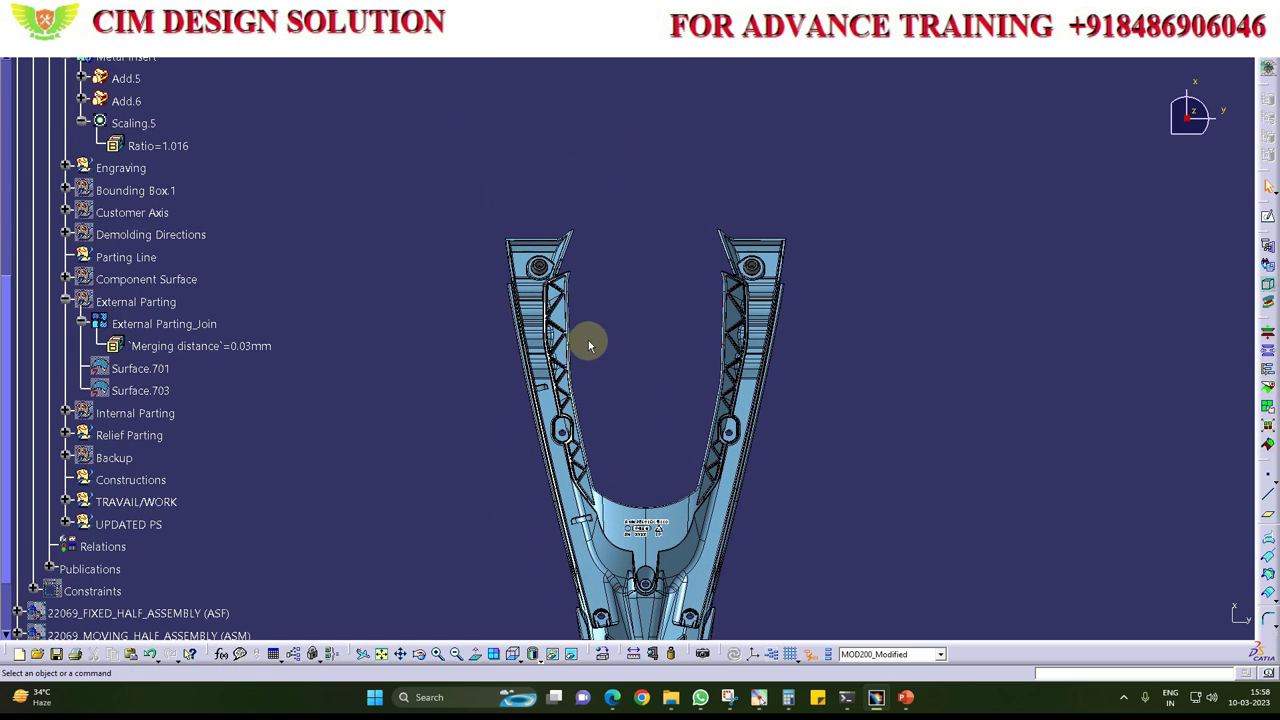
mouse_move(557, 433)
middle_down()
mouse_move(509, 394)
mouse_move(523, 420)
mouse_move(617, 413)
mouse_move(666, 428)
mouse_move(666, 337)
middle_up()
Step: Apply Customize View Parameters, then reveal Draft Analysis.1 under Free Form Analysis.1
scroll(191, 431, down, 4)
scroll(160, 390, down, 2)
click(130, 343)
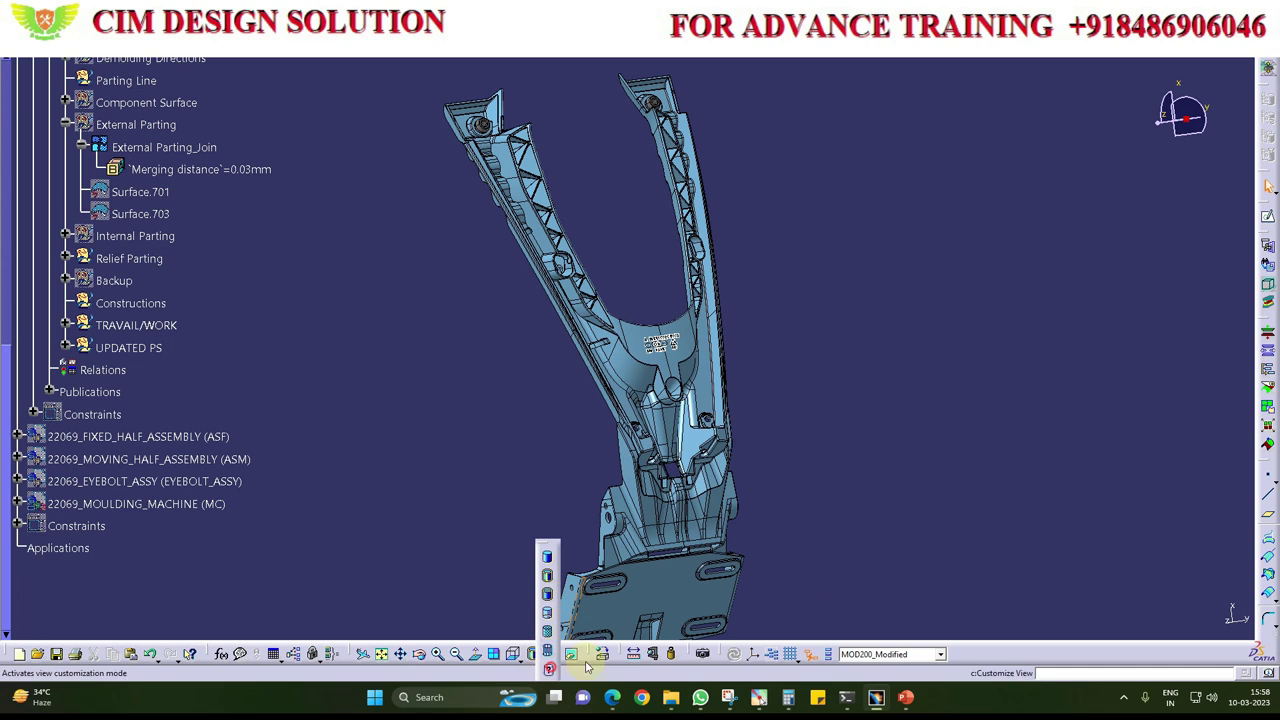
click(586, 667)
click(1168, 621)
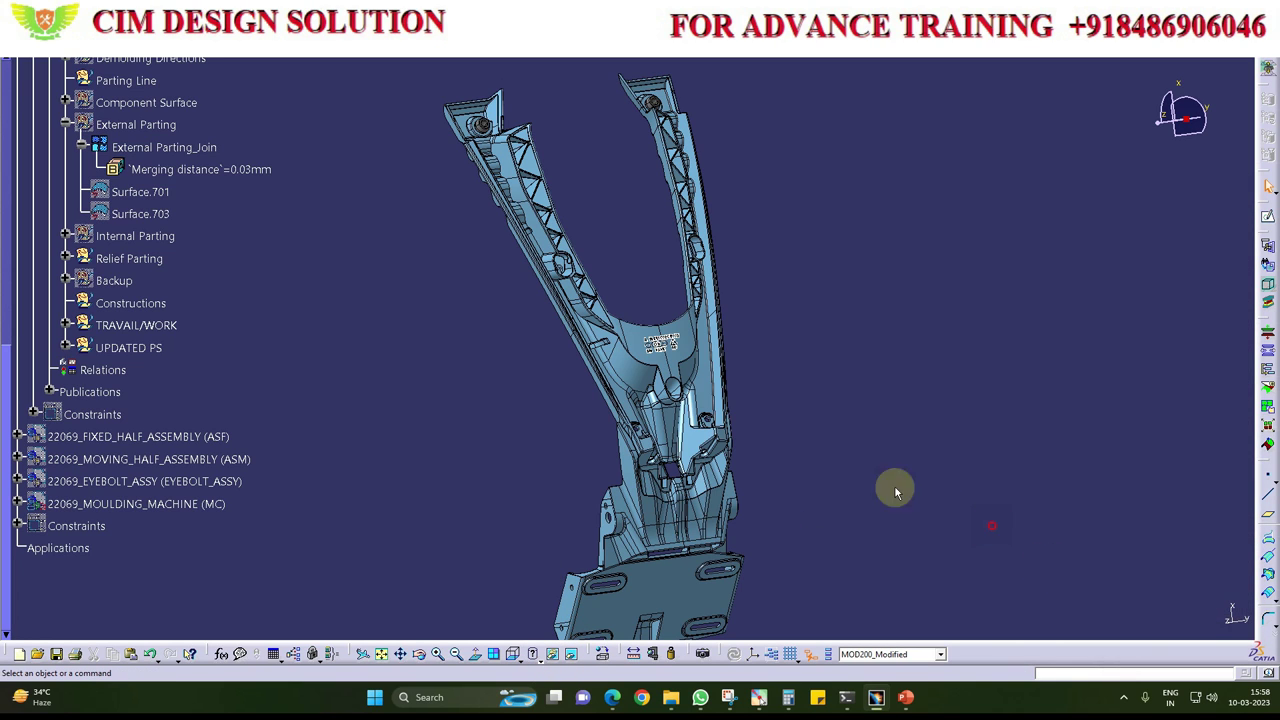
scroll(88, 352, up, 3)
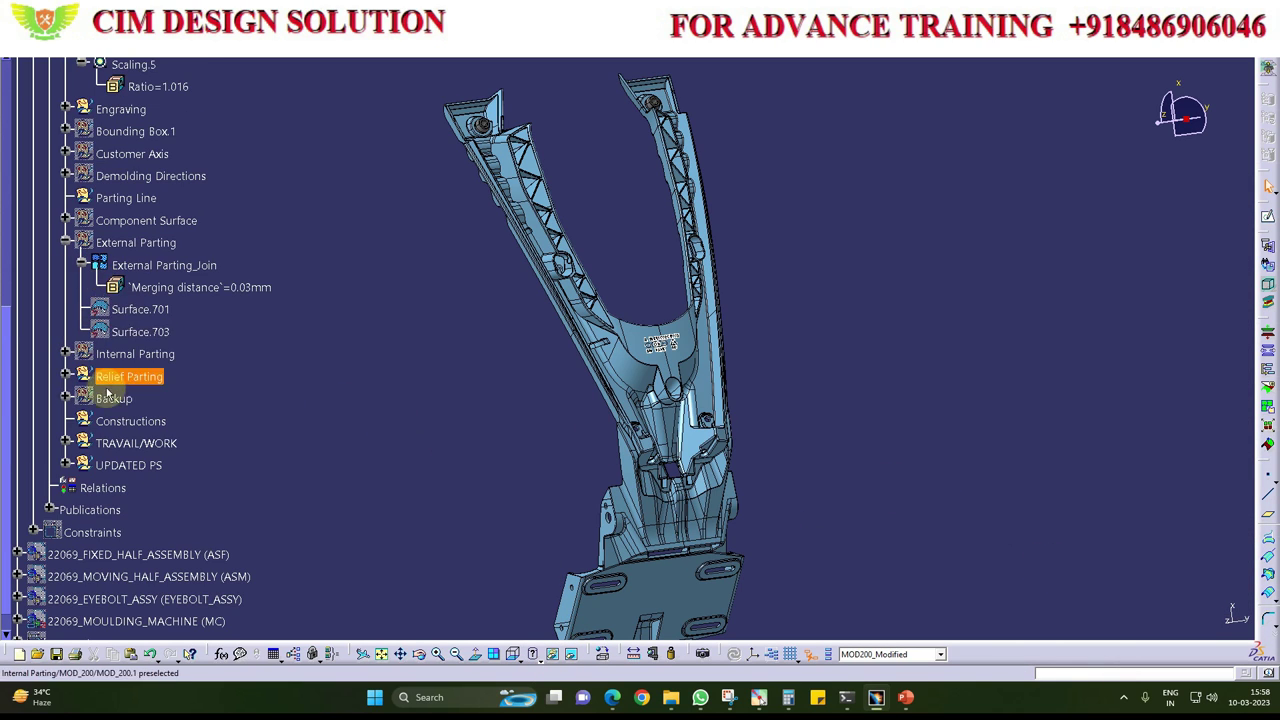
scroll(100, 360, up, 2)
scroll(100, 300, up, 5)
scroll(100, 273, up, 5)
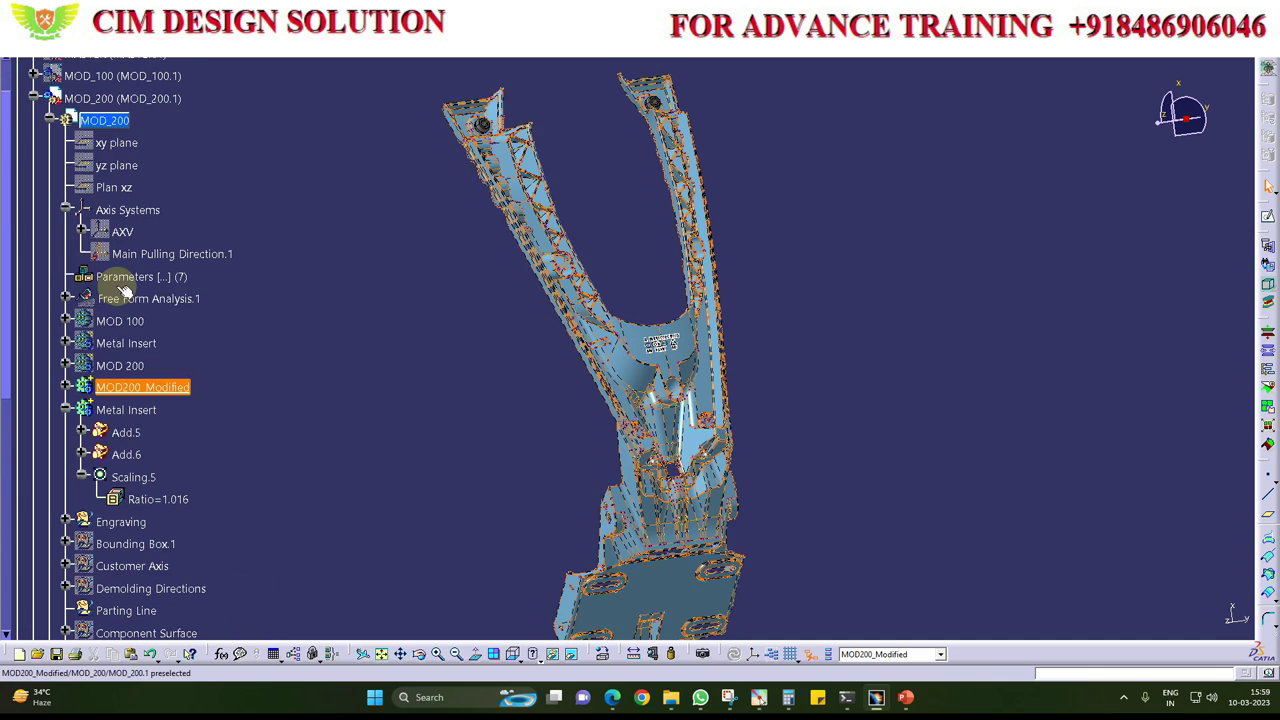
click(65, 298)
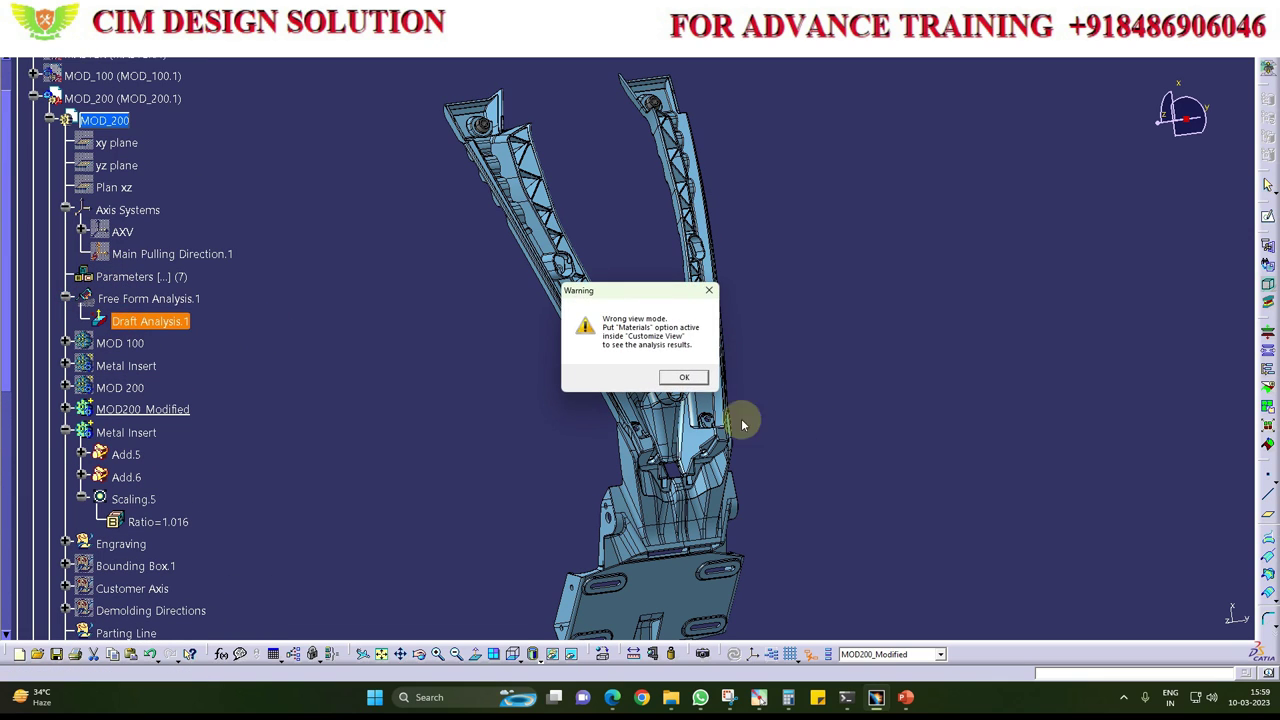
Step: Dismiss the view mode warning, set the draft direction from the compass and confirm the analysis
click(665, 381)
mouse_move(591, 380)
middle_down()
mouse_move(703, 447)
mouse_move(571, 343)
middle_up()
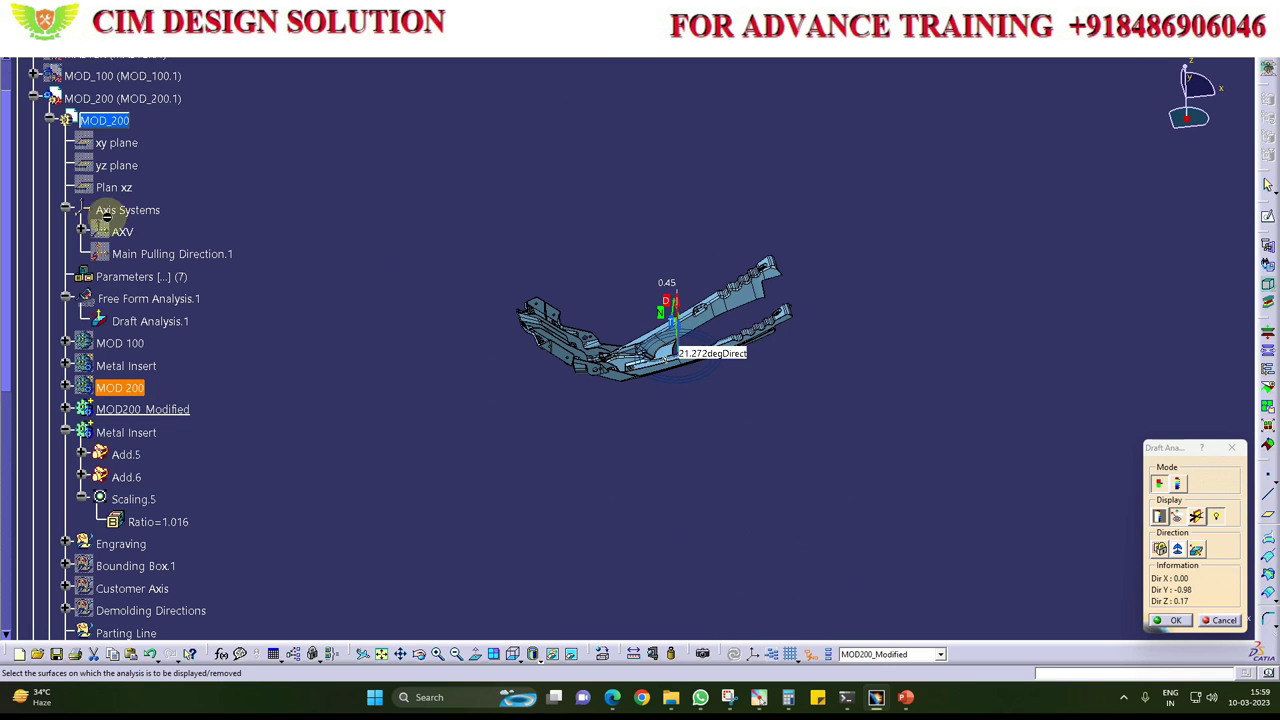
middle_drag(426, 431, 508, 371)
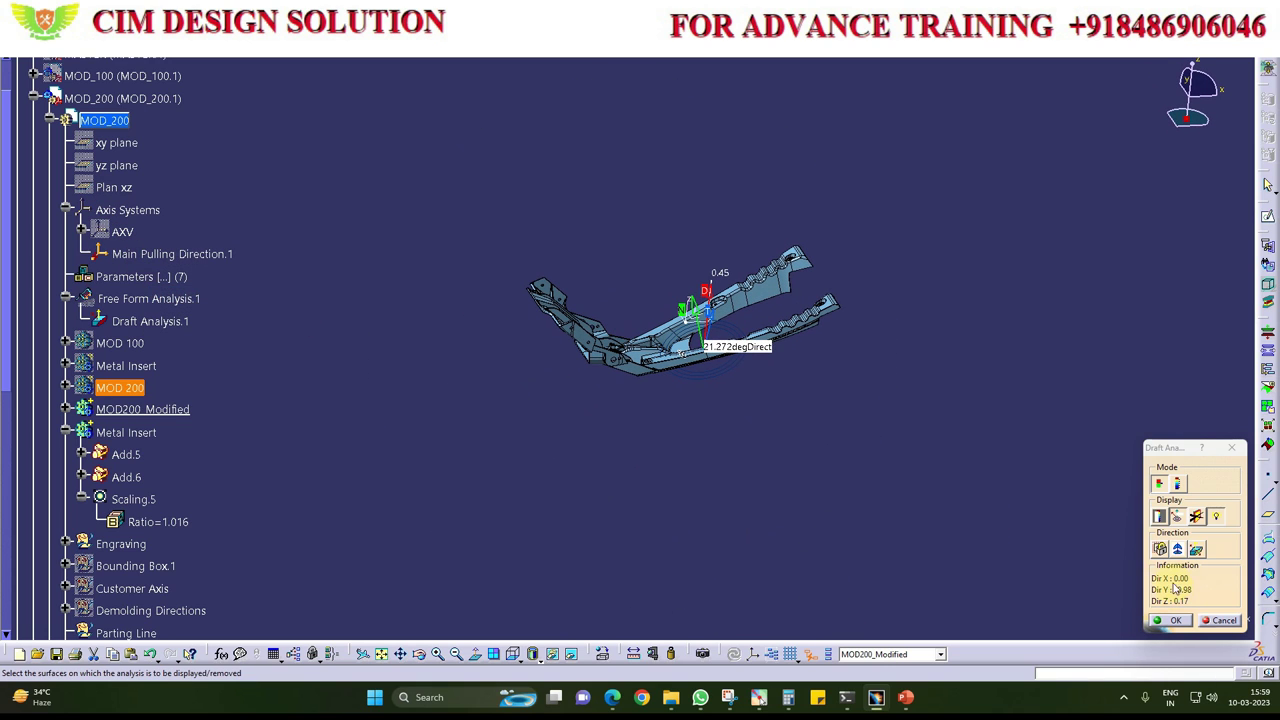
mouse_move(680, 475)
middle_down()
mouse_move(754, 378)
mouse_move(543, 286)
middle_up()
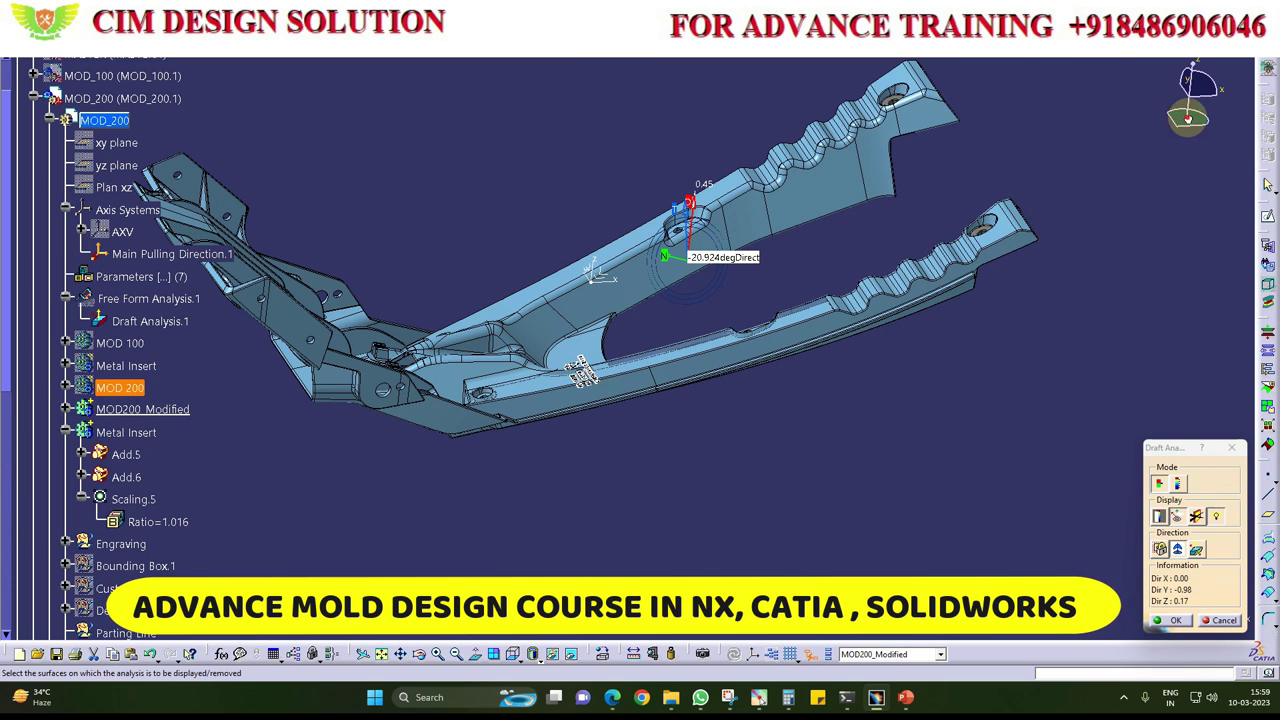
click(1158, 548)
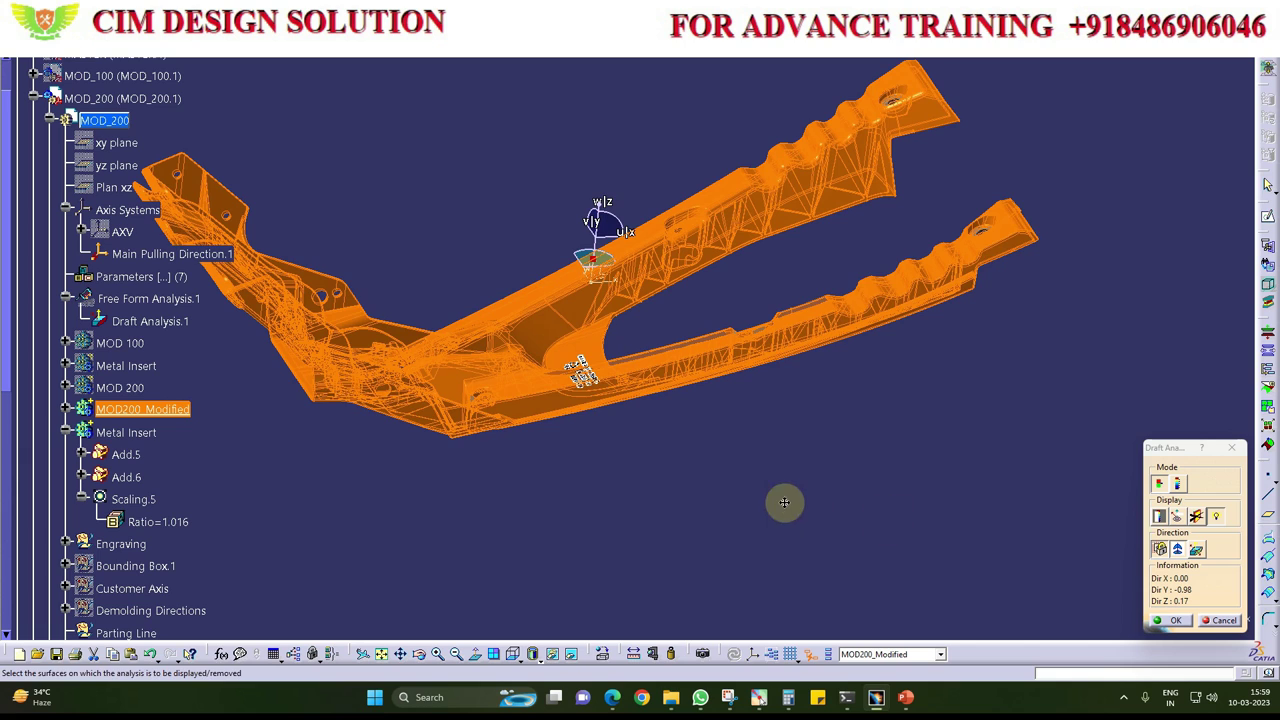
middle_drag(784, 502, 795, 507)
click(1176, 622)
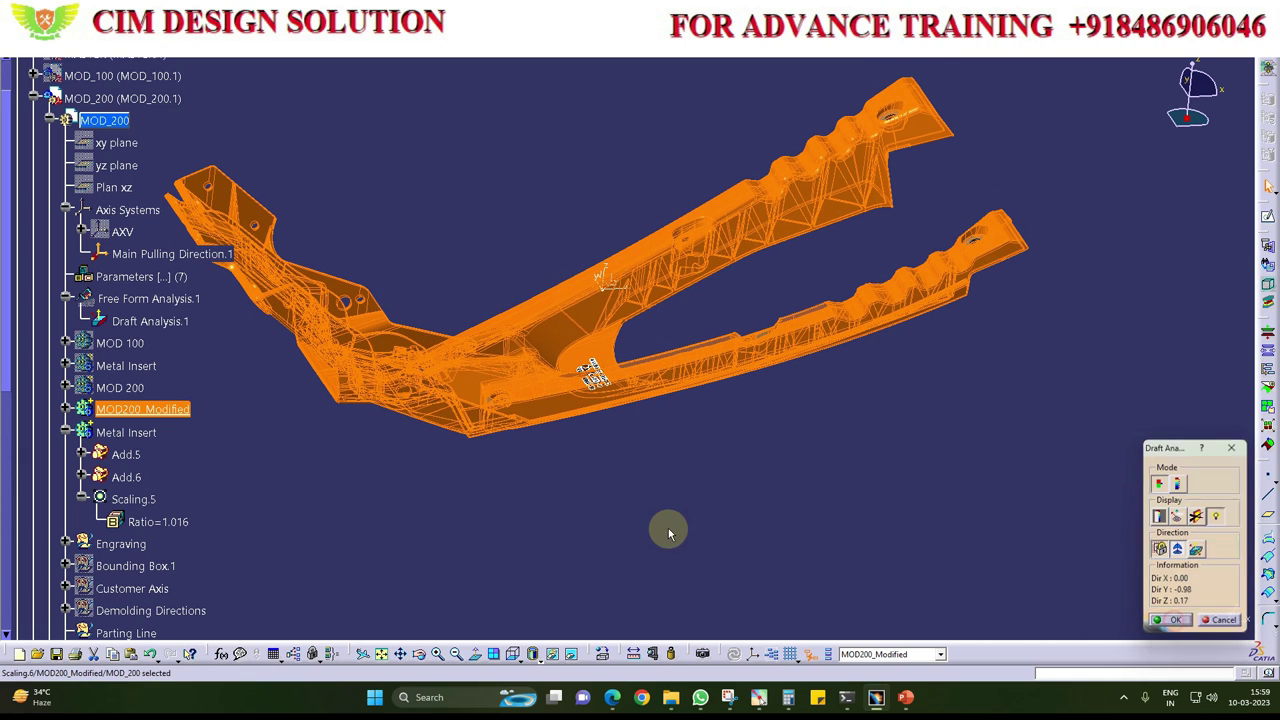
Step: Apply the customized view mode parameters to the display
middle_drag(689, 500, 643, 505)
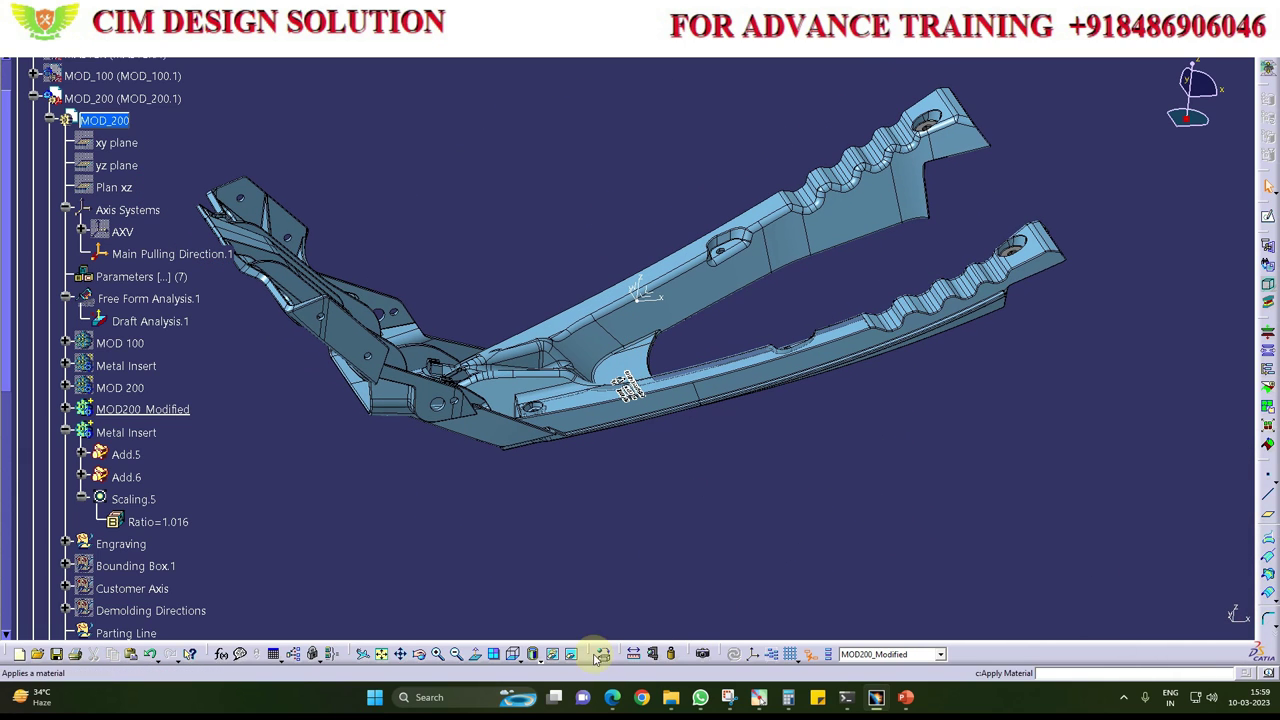
click(536, 658)
click(546, 672)
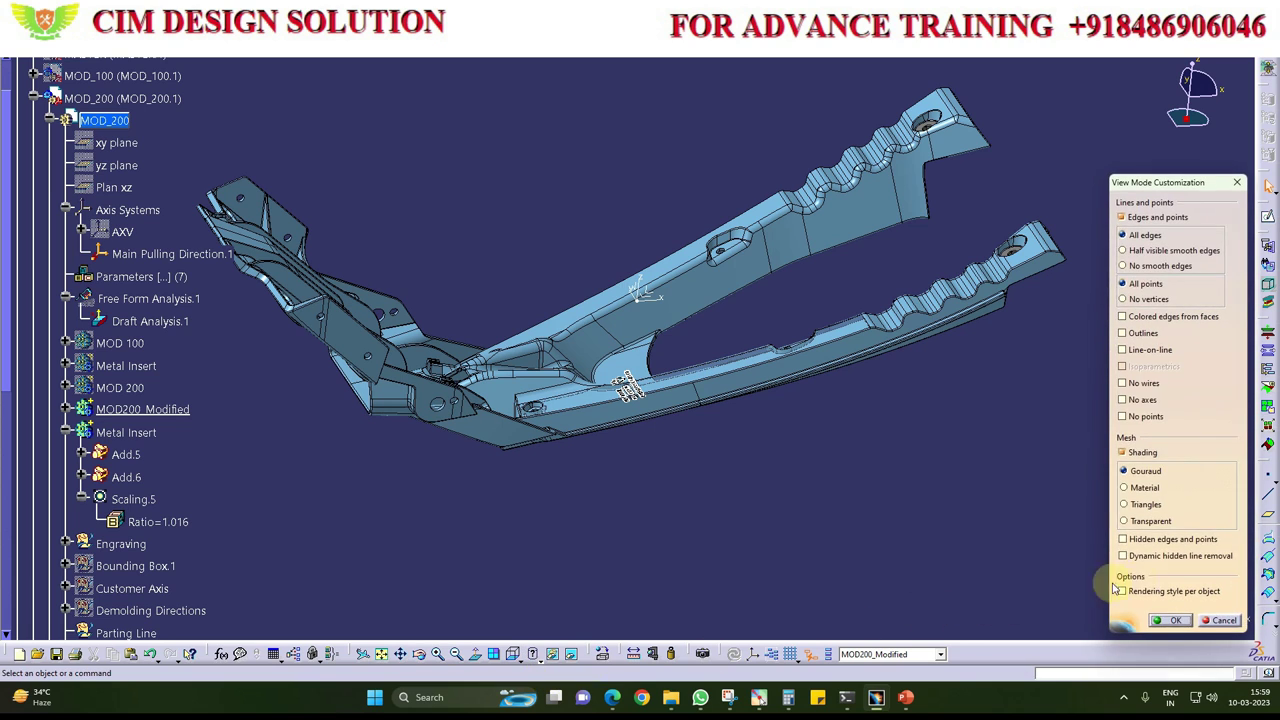
click(1163, 620)
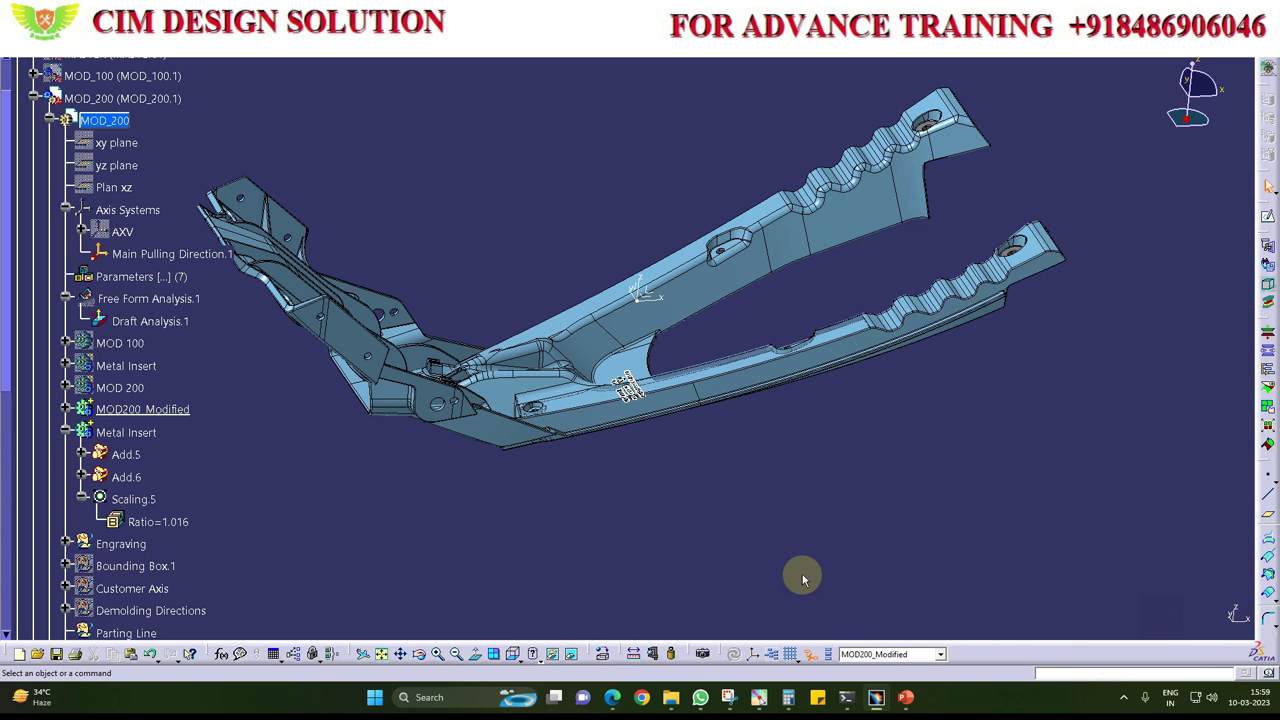
Step: Reopen Draft Analysis.1, set Material view mode, and confirm to show the draft colour map
double_click(130, 320)
click(684, 378)
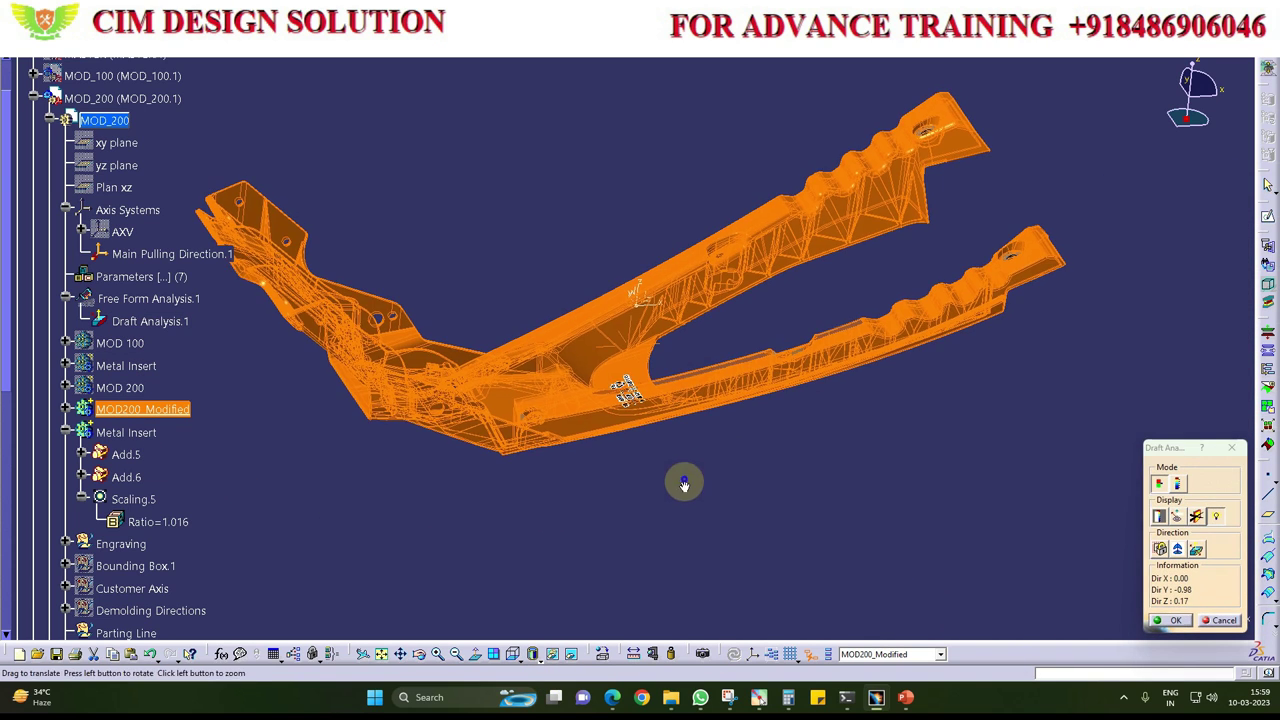
click(536, 662)
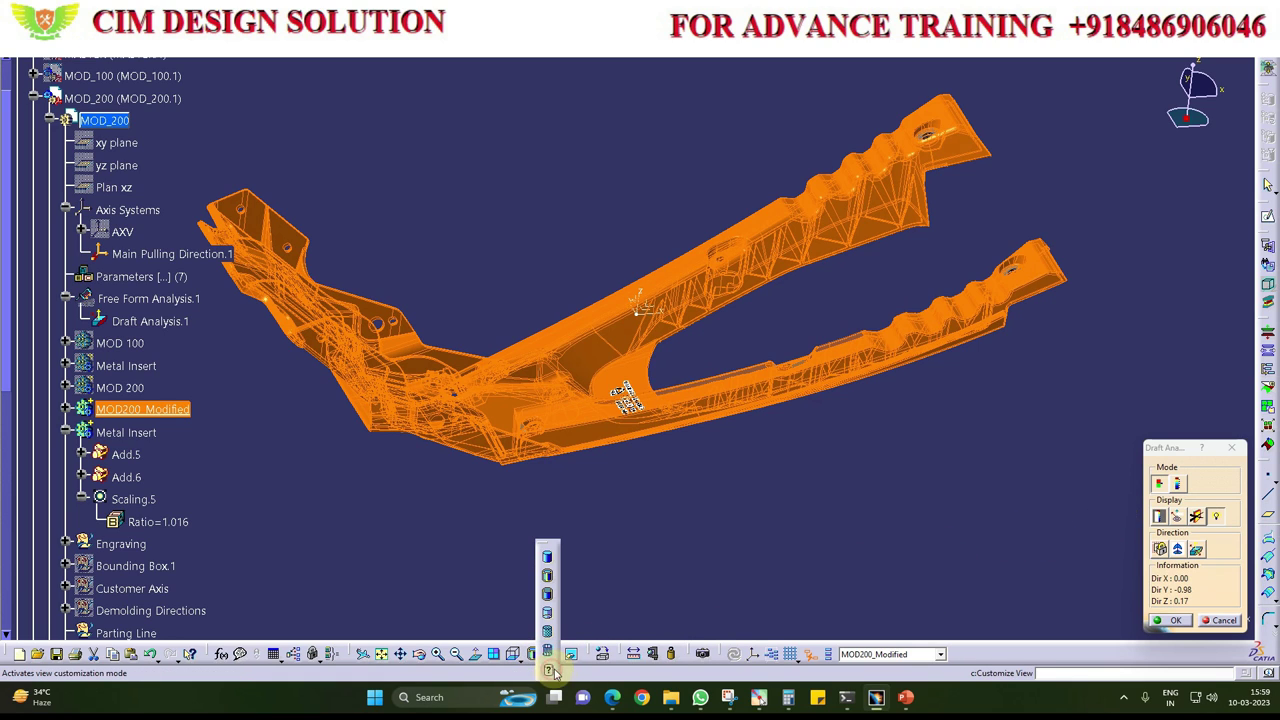
click(549, 670)
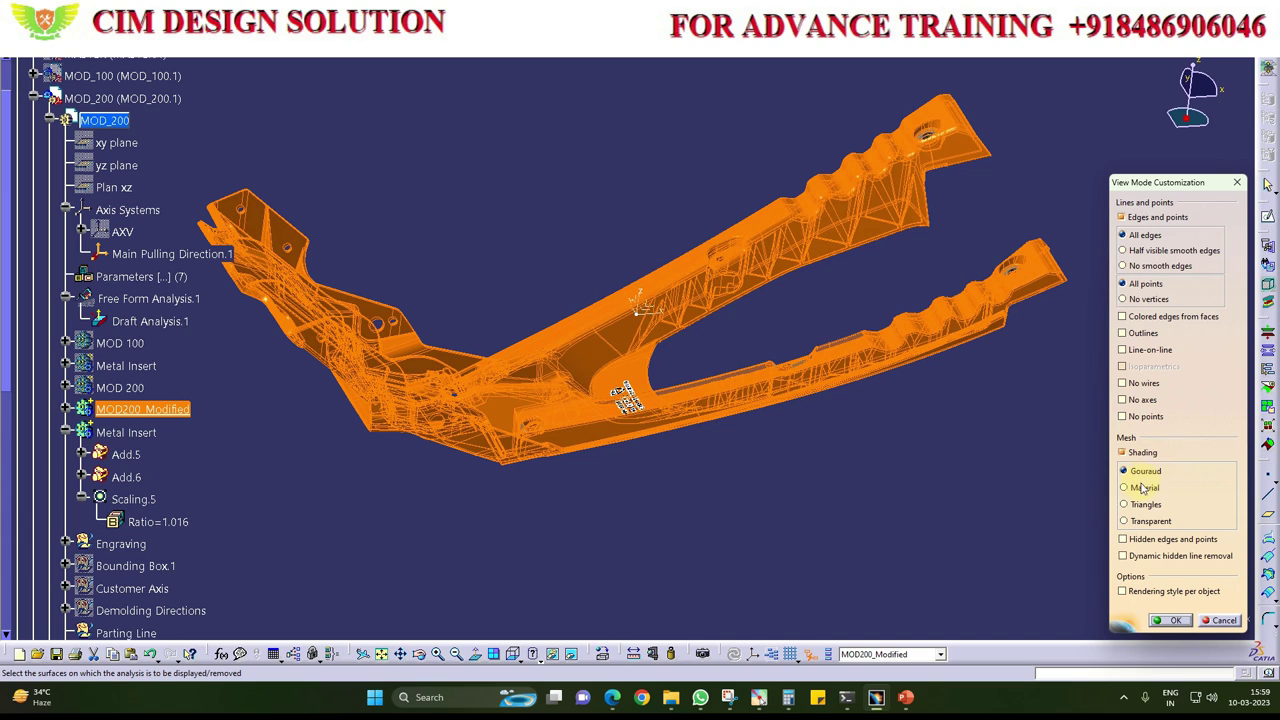
click(1168, 621)
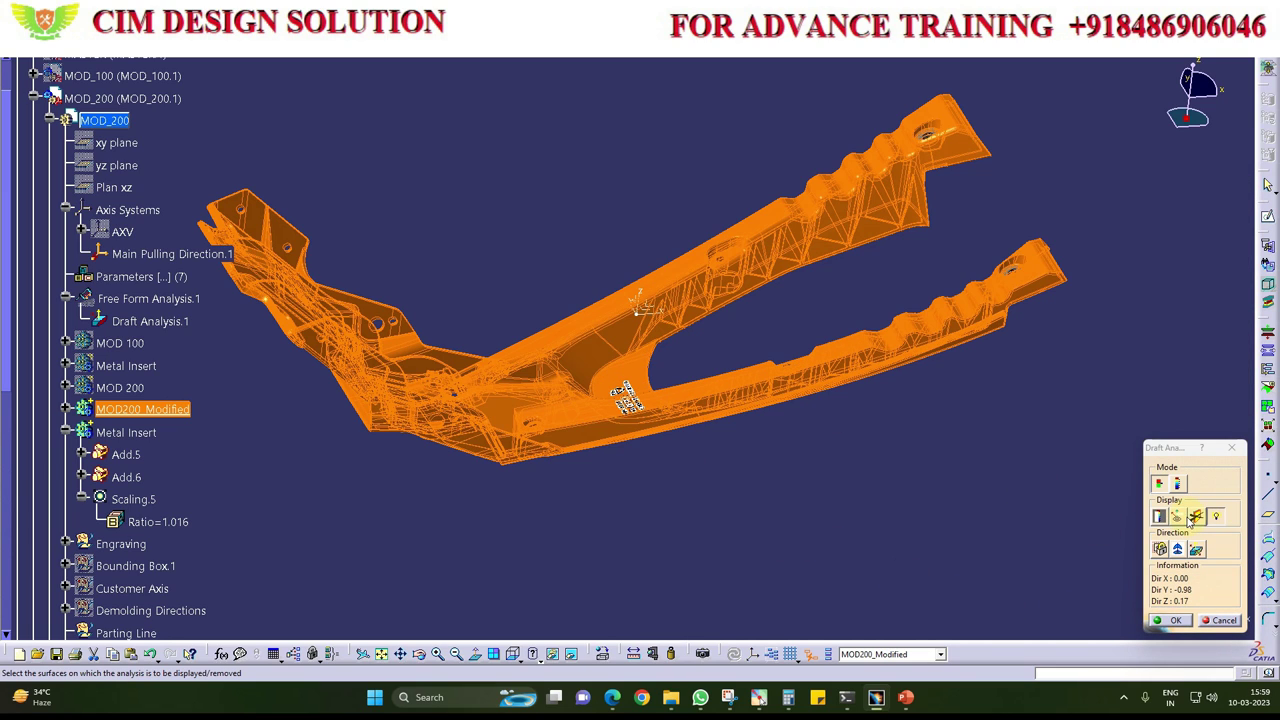
click(1168, 621)
mouse_move(700, 506)
middle_down()
mouse_move(585, 535)
mouse_move(569, 517)
mouse_move(589, 500)
mouse_move(580, 489)
mouse_move(602, 401)
mouse_move(654, 457)
mouse_move(677, 429)
mouse_move(691, 446)
mouse_move(617, 335)
mouse_move(614, 206)
mouse_move(591, 309)
mouse_move(591, 149)
mouse_move(661, 310)
mouse_move(551, 323)
mouse_move(686, 320)
mouse_move(529, 371)
mouse_move(648, 389)
mouse_move(757, 309)
mouse_move(734, 331)
mouse_move(683, 323)
mouse_move(530, 247)
mouse_move(603, 291)
mouse_move(603, 374)
mouse_move(709, 483)
mouse_move(734, 374)
mouse_move(771, 443)
mouse_move(694, 349)
mouse_move(634, 336)
middle_up()
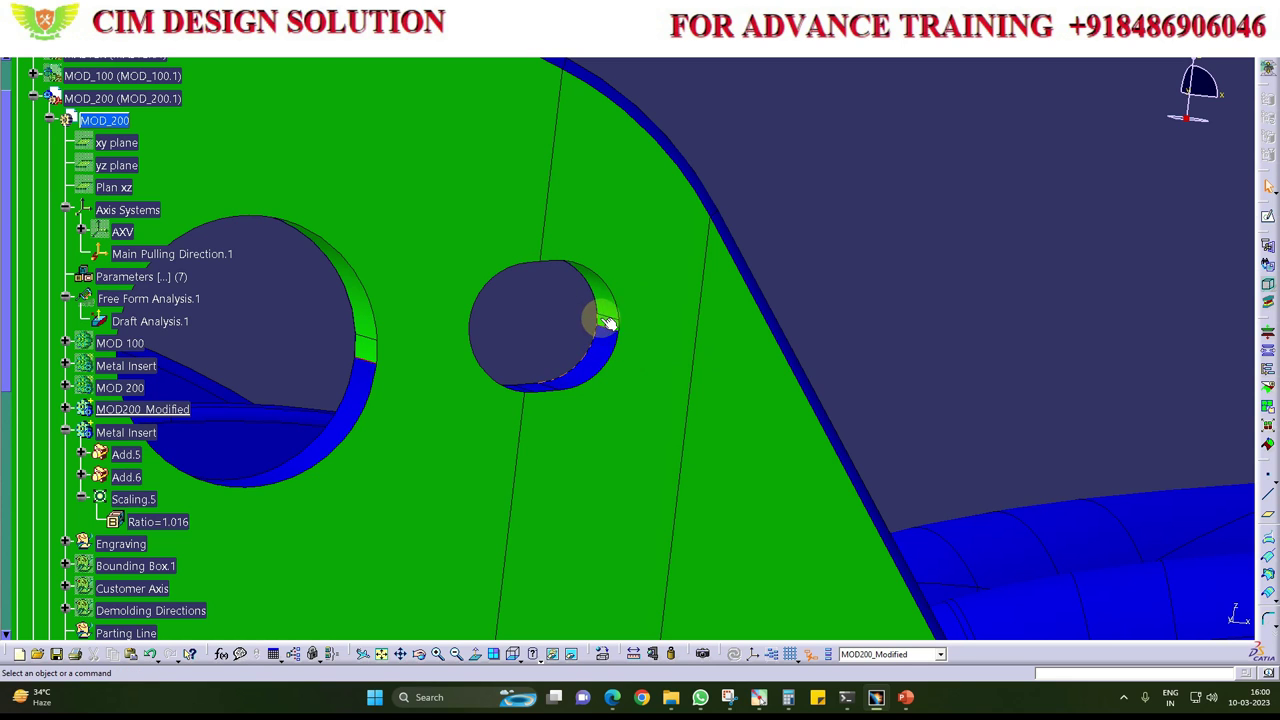
Step: Zoom out and rotate to examine draft colours around the side holes and green underside
mouse_move(569, 320)
middle_down()
mouse_move(602, 332)
mouse_move(623, 314)
mouse_move(626, 222)
middle_up()
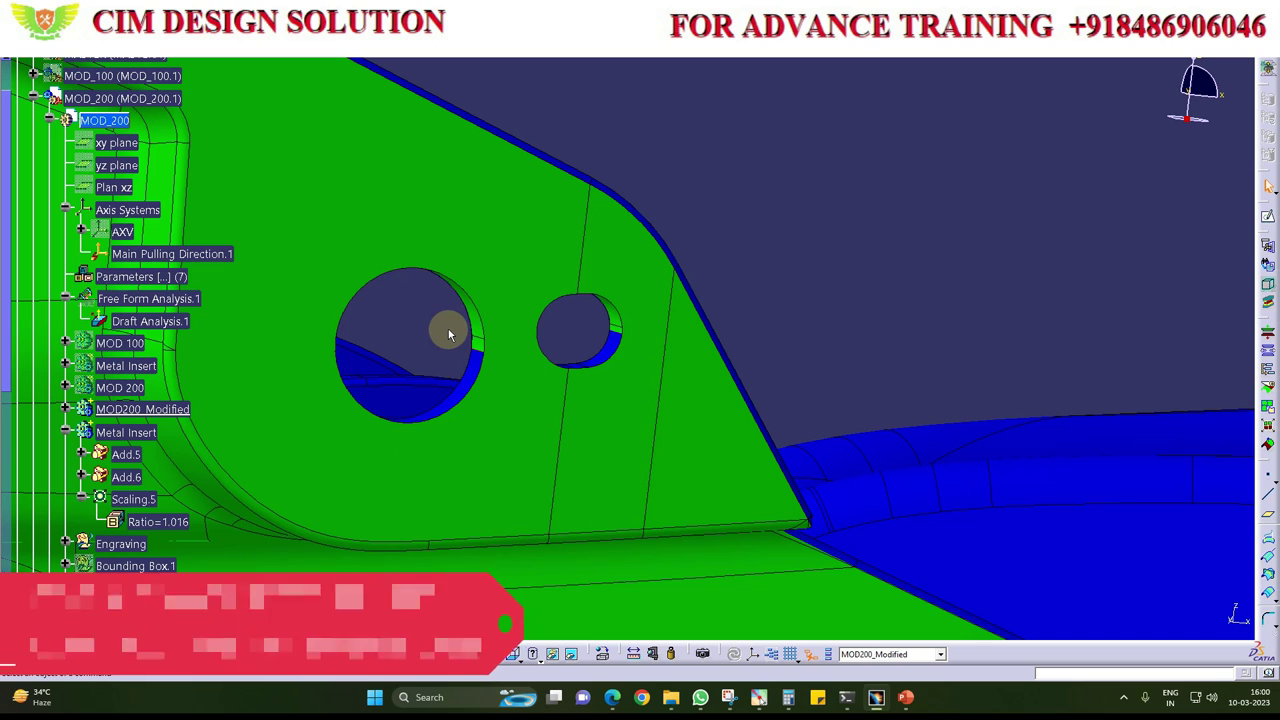
middle_drag(450, 323, 505, 316)
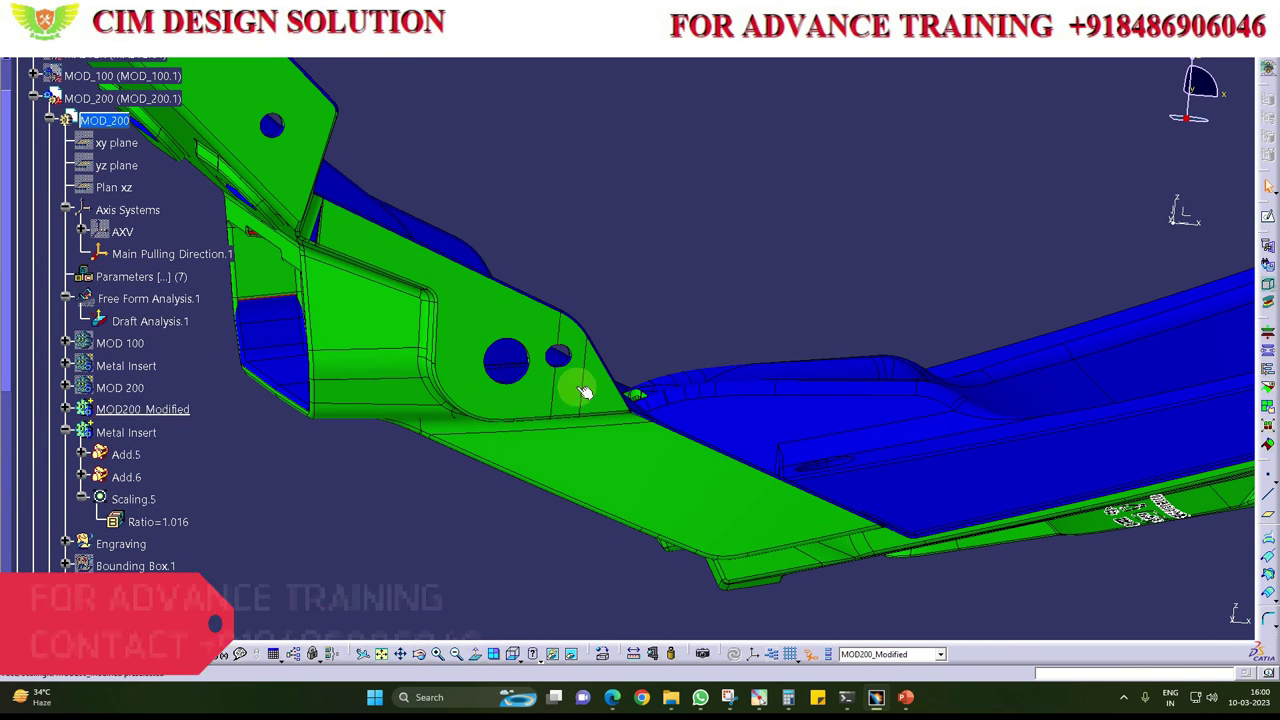
mouse_move(506, 490)
middle_down()
mouse_move(574, 460)
mouse_move(537, 380)
mouse_move(686, 200)
mouse_move(280, 345)
mouse_move(500, 234)
mouse_move(829, 291)
mouse_move(767, 174)
mouse_move(823, 363)
mouse_move(786, 349)
mouse_move(777, 363)
mouse_move(791, 413)
mouse_move(571, 466)
mouse_move(594, 480)
mouse_move(626, 414)
mouse_move(522, 181)
middle_up()
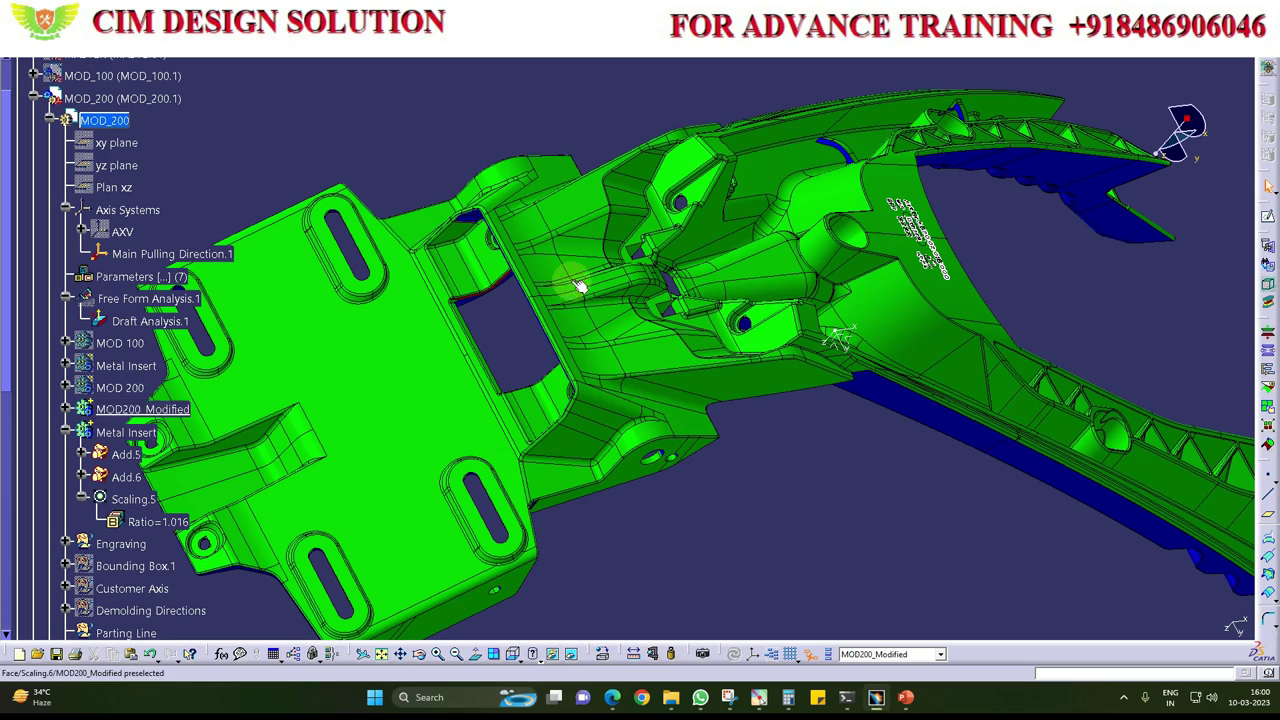
Step: Zoom in and orbit around the base plate pocket with its hole, then zoom back out
mouse_move(443, 233)
middle_down()
mouse_move(609, 277)
mouse_move(591, 246)
mouse_move(490, 215)
middle_up()
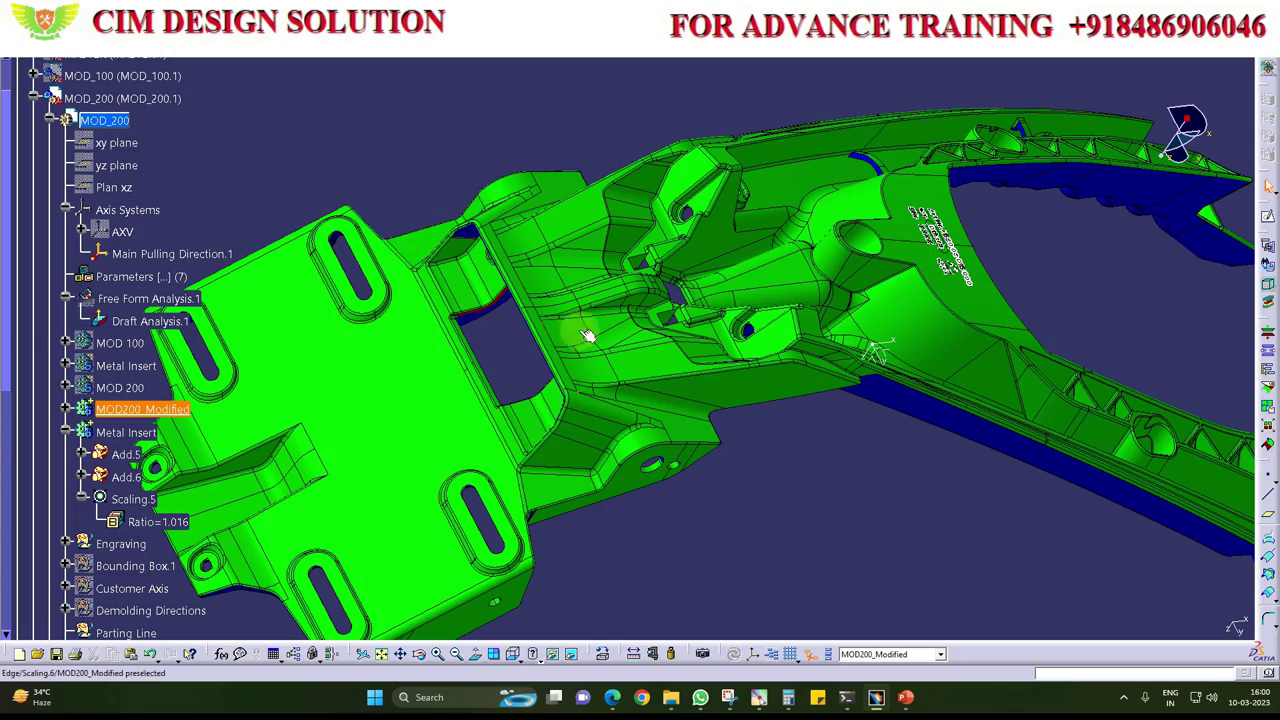
mouse_move(567, 323)
middle_down()
mouse_move(677, 266)
mouse_move(569, 423)
mouse_move(617, 264)
middle_up()
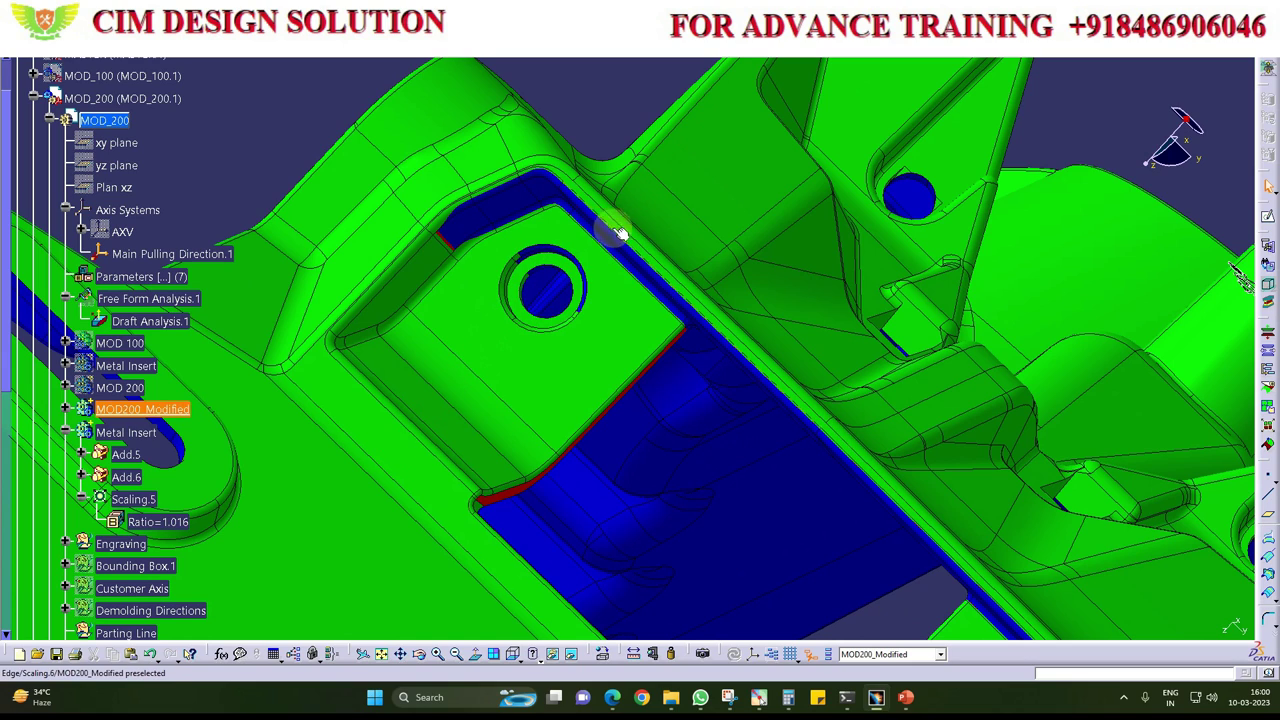
mouse_move(818, 420)
middle_down()
mouse_move(789, 363)
mouse_move(763, 351)
middle_up()
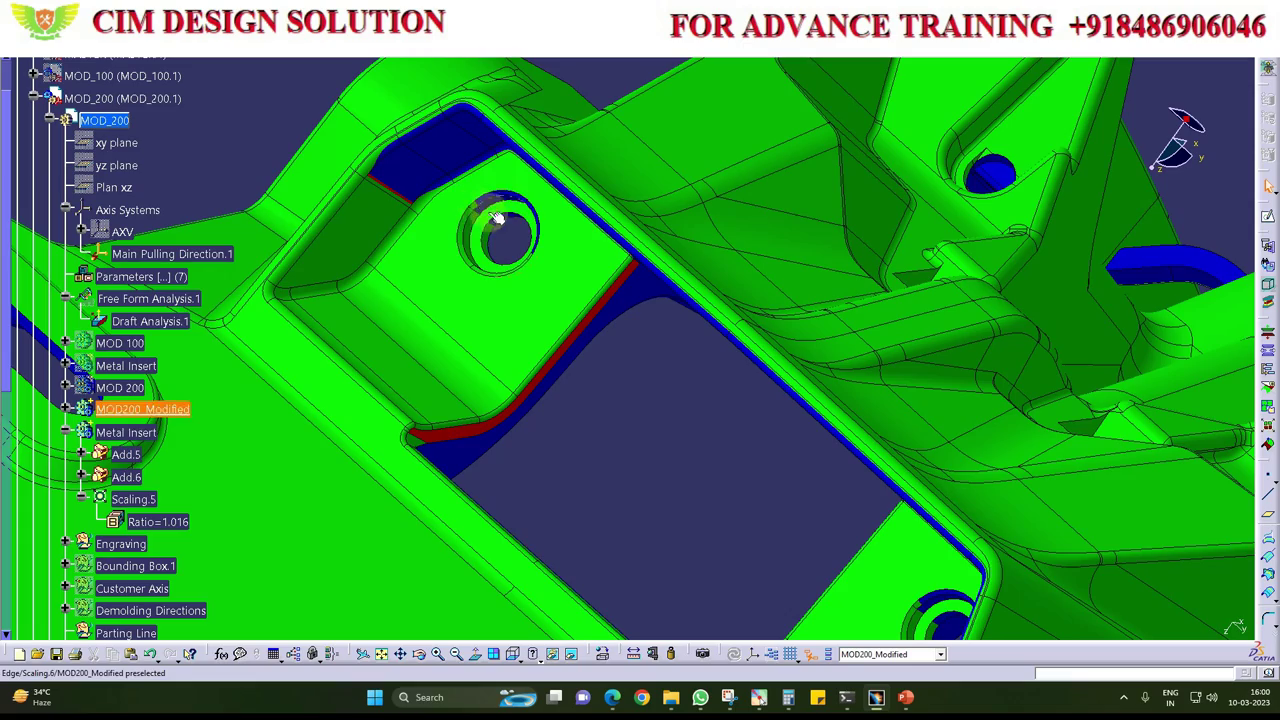
mouse_move(652, 430)
middle_down()
mouse_move(380, 371)
mouse_move(529, 463)
mouse_move(714, 397)
mouse_move(563, 380)
mouse_move(631, 391)
mouse_move(563, 410)
mouse_move(643, 455)
mouse_move(663, 517)
mouse_move(646, 449)
mouse_move(614, 491)
mouse_move(686, 491)
mouse_move(568, 482)
mouse_move(540, 463)
mouse_move(629, 466)
mouse_move(509, 447)
mouse_move(543, 437)
mouse_move(580, 454)
mouse_move(603, 451)
mouse_move(563, 450)
mouse_move(686, 451)
mouse_move(529, 423)
mouse_move(500, 400)
mouse_move(543, 338)
mouse_move(530, 330)
mouse_move(640, 431)
mouse_move(677, 391)
mouse_move(568, 386)
middle_up()
Step: Rotate the part to check the base plate's draft colours, ending in a top-down view
mouse_move(705, 395)
middle_down()
mouse_move(657, 366)
mouse_move(445, 410)
middle_up()
mouse_move(507, 520)
middle_down()
mouse_move(663, 420)
mouse_move(534, 309)
mouse_move(480, 237)
middle_up()
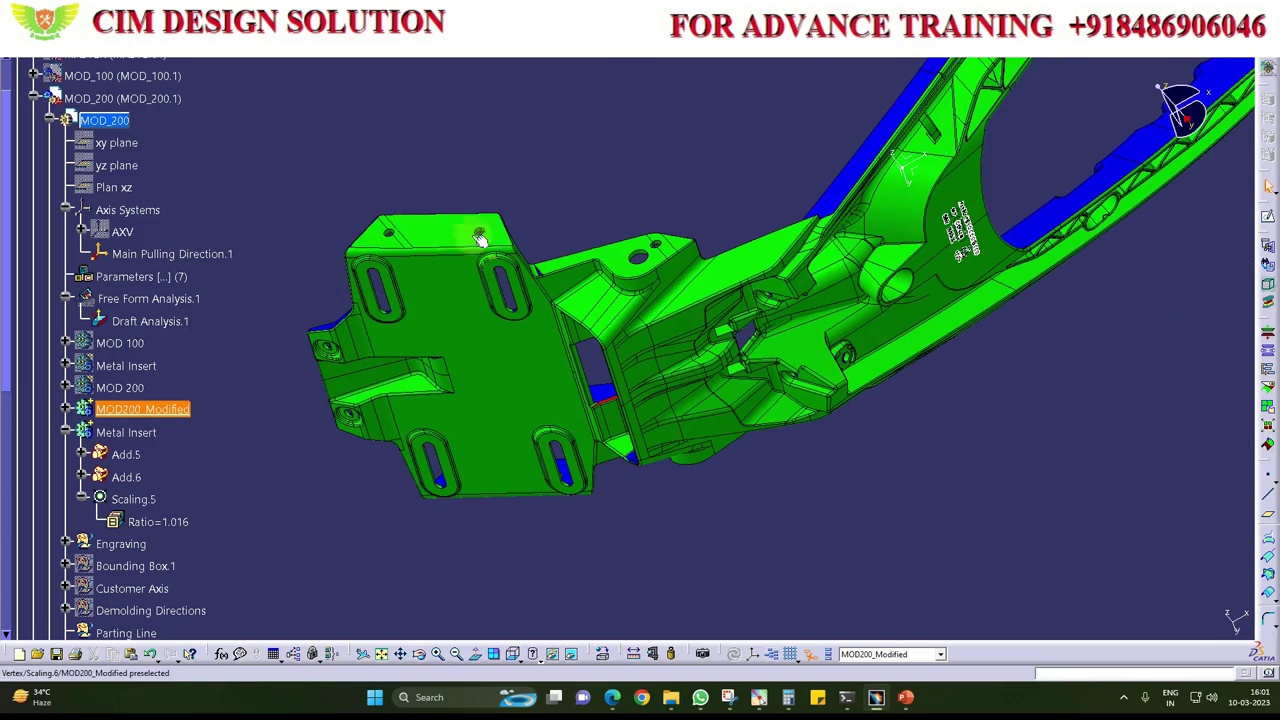
mouse_move(330, 138)
middle_down()
mouse_move(600, 250)
mouse_move(938, 222)
middle_up()
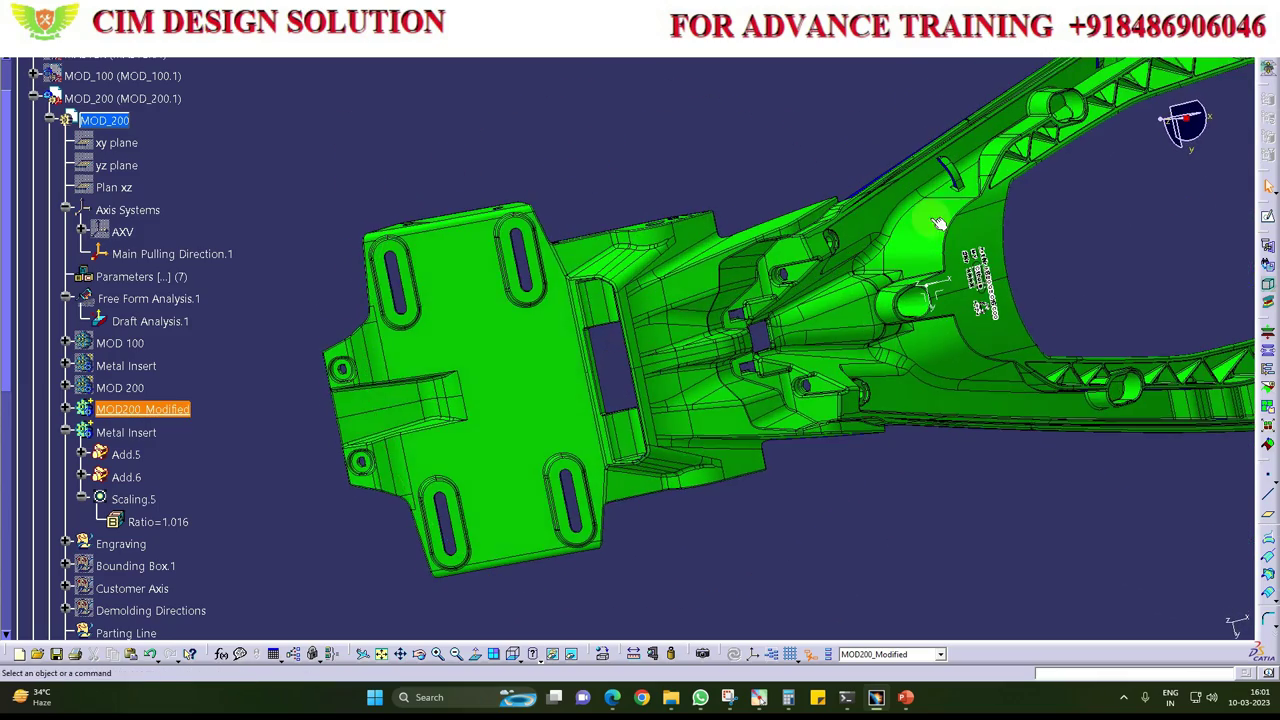
mouse_move(588, 347)
middle_down()
mouse_move(614, 337)
mouse_move(723, 366)
mouse_move(806, 258)
mouse_move(733, 316)
middle_up()
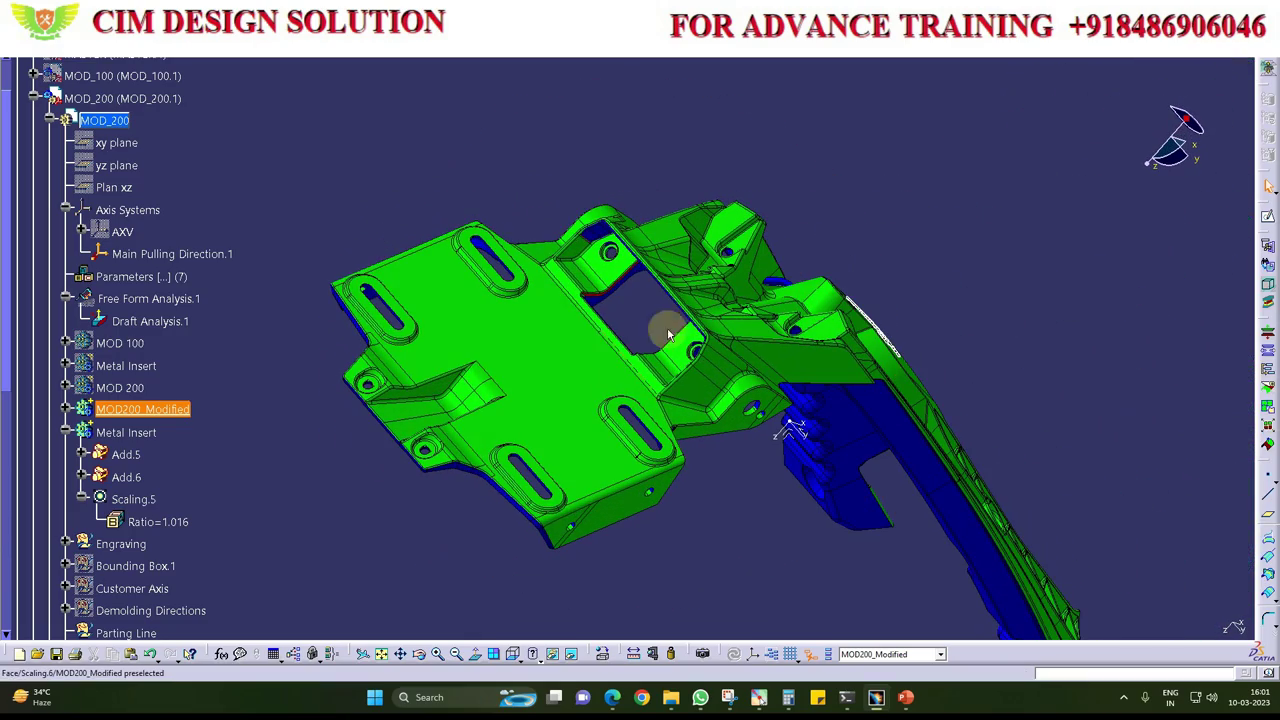
mouse_move(650, 303)
middle_down()
mouse_move(580, 371)
mouse_move(594, 531)
mouse_move(494, 523)
mouse_move(616, 483)
mouse_move(586, 486)
mouse_move(560, 562)
middle_up()
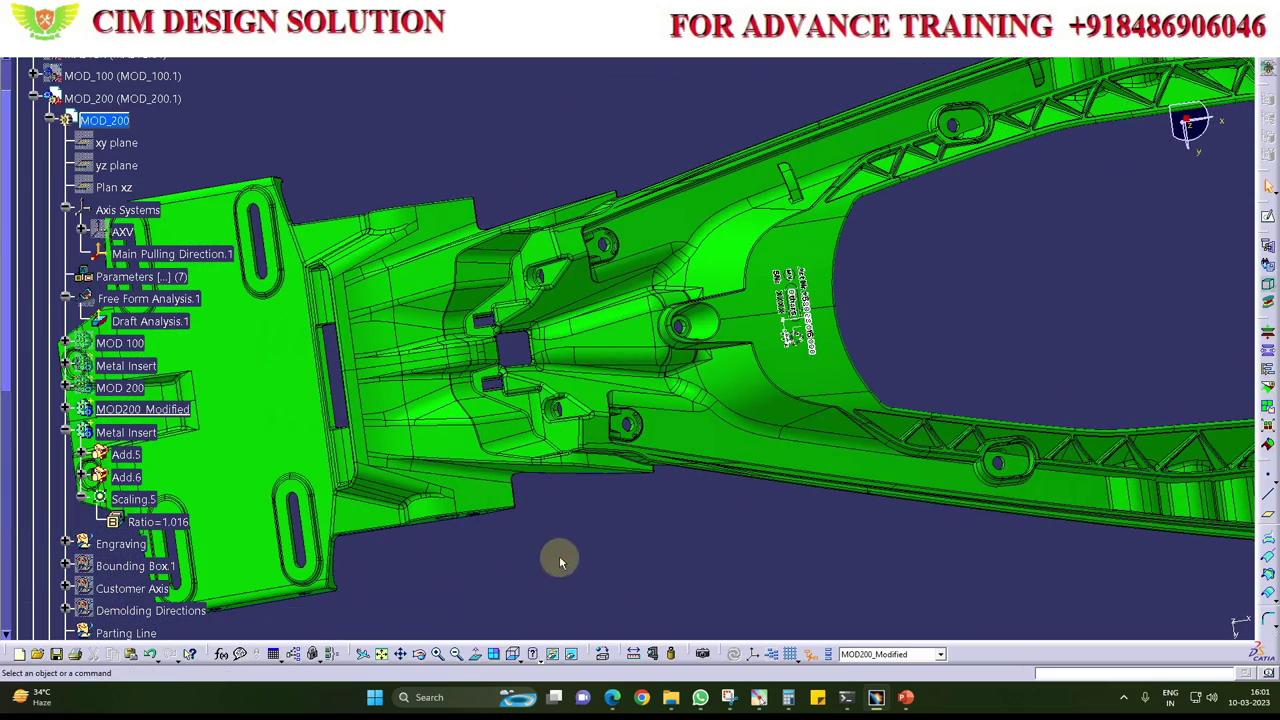
mouse_move(512, 650)
middle_down()
mouse_move(526, 611)
mouse_move(623, 537)
mouse_move(643, 477)
mouse_move(583, 205)
middle_up()
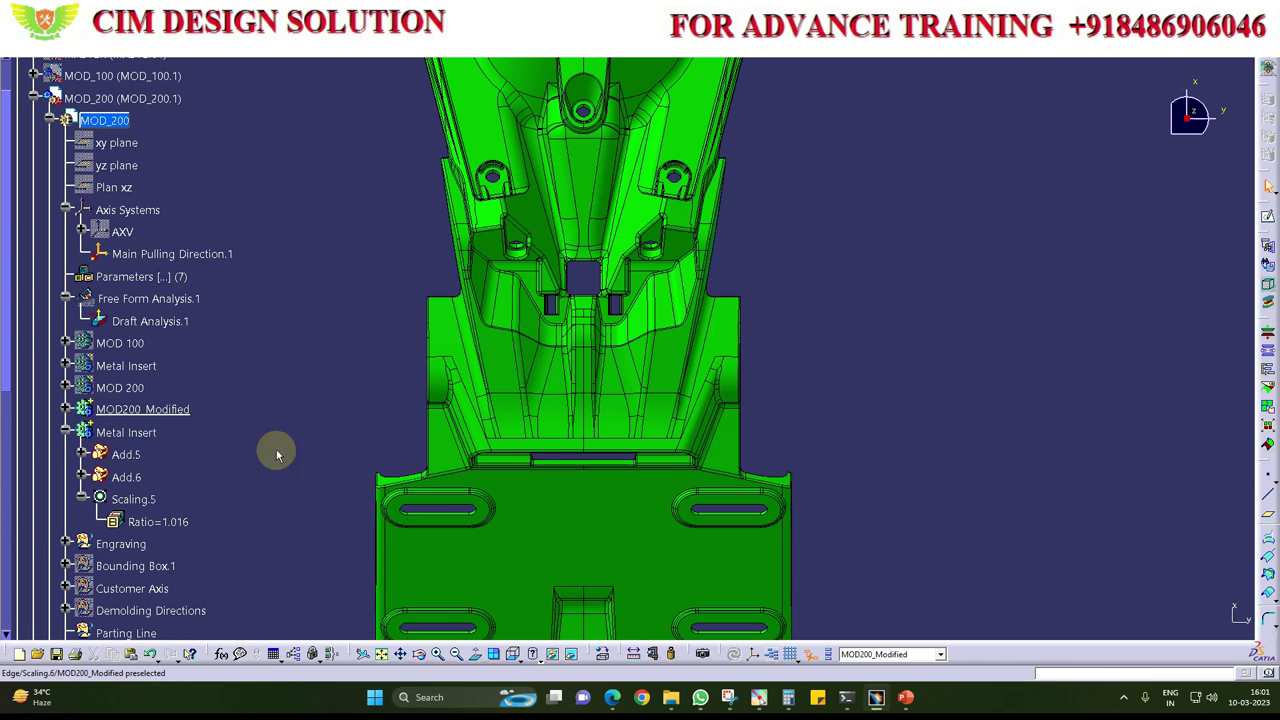
Step: Bring both ribbed arms' upper ends and the bottom of the U into view
mouse_move(329, 341)
middle_down()
mouse_move(480, 423)
mouse_move(580, 500)
mouse_move(666, 300)
middle_up()
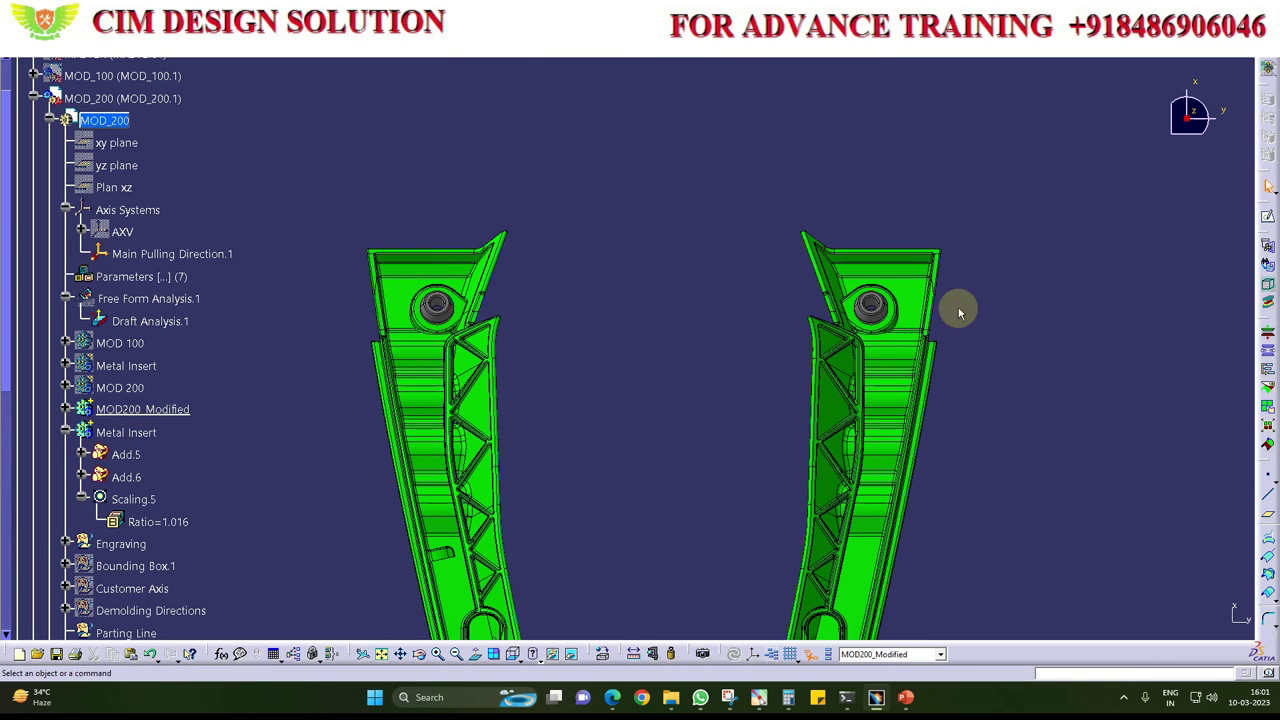
mouse_move(727, 345)
middle_down()
mouse_move(680, 300)
mouse_move(686, 319)
middle_up()
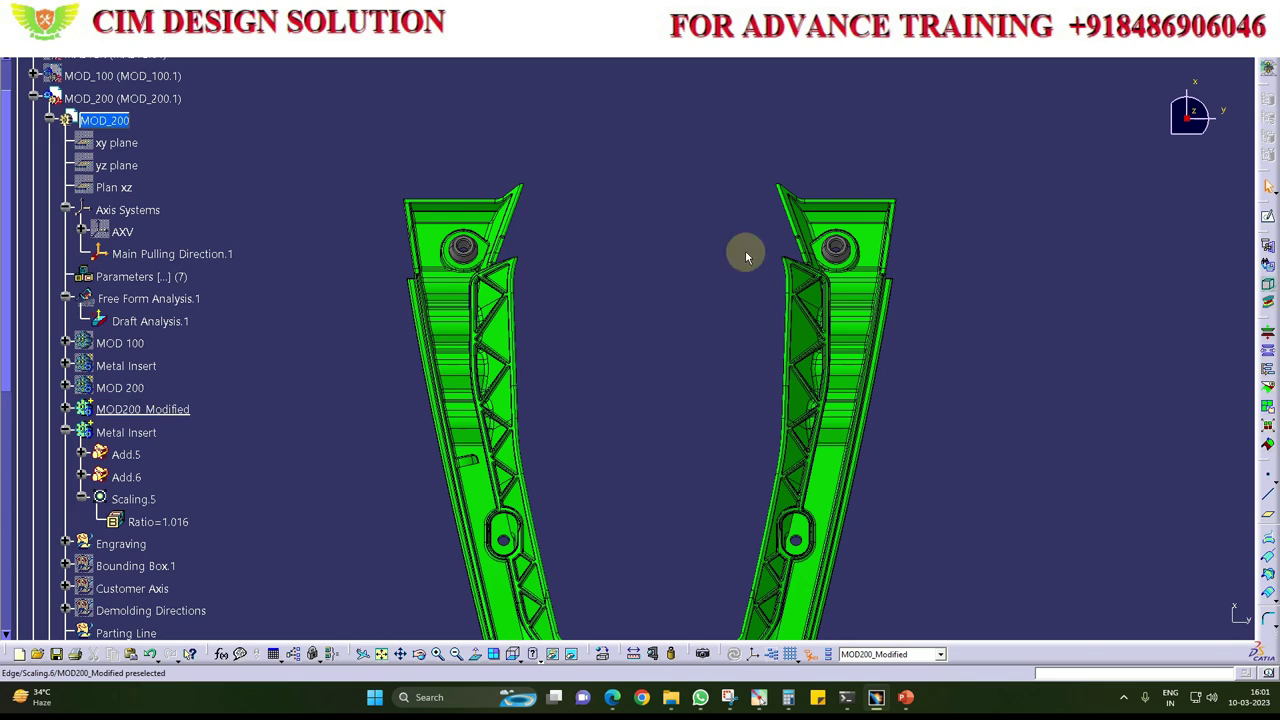
middle_drag(634, 418, 609, 346)
middle_drag(640, 408, 624, 349)
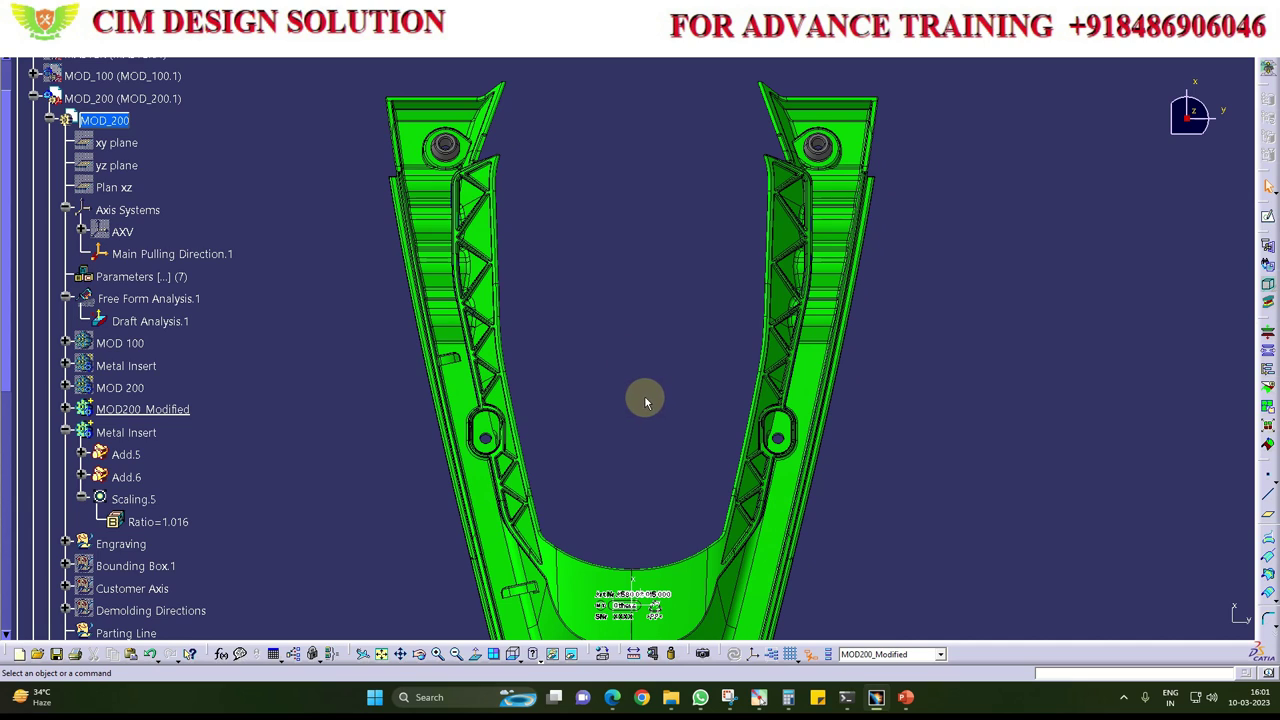
mouse_move(646, 408)
middle_down()
mouse_move(640, 349)
mouse_move(654, 429)
mouse_move(937, 437)
mouse_move(846, 503)
mouse_move(606, 511)
mouse_move(644, 567)
mouse_move(734, 440)
mouse_move(732, 360)
mouse_move(649, 334)
mouse_move(598, 393)
mouse_move(600, 443)
mouse_move(571, 343)
mouse_move(663, 348)
middle_up()
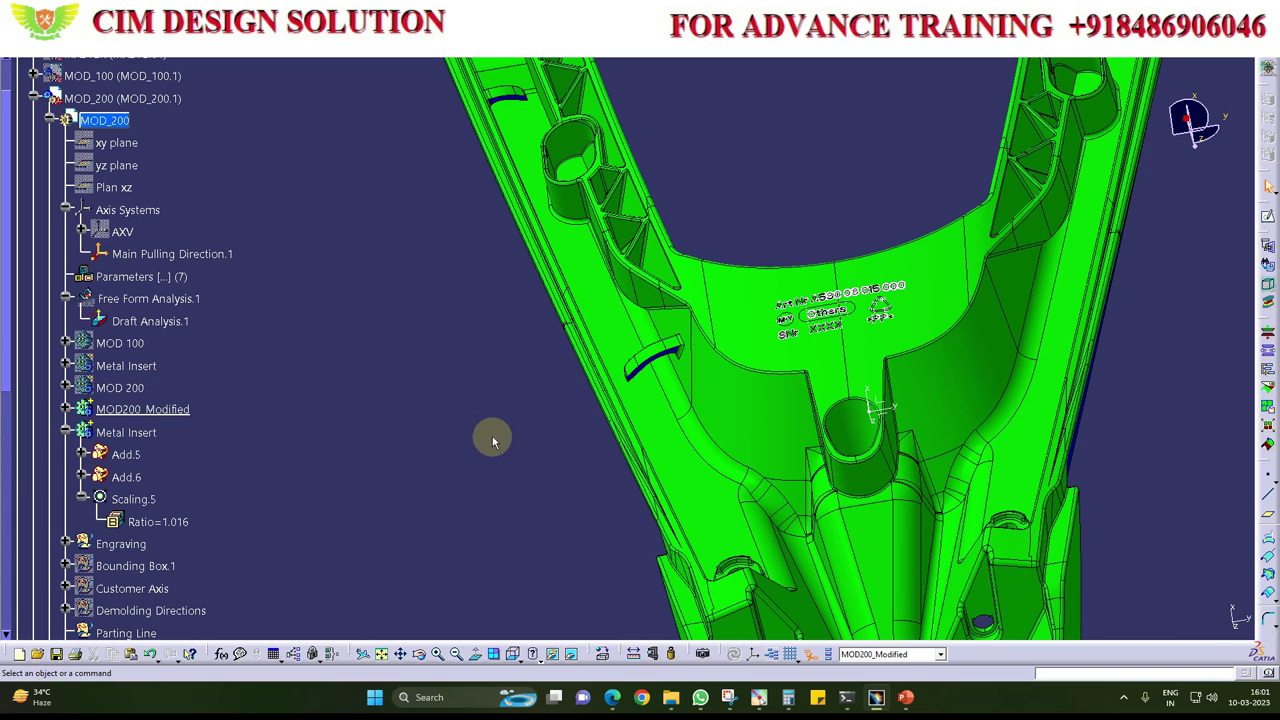
Step: Pan to the engraved label at the U's base, then tilt to show the slotted base plate
middle_drag(572, 377, 538, 397)
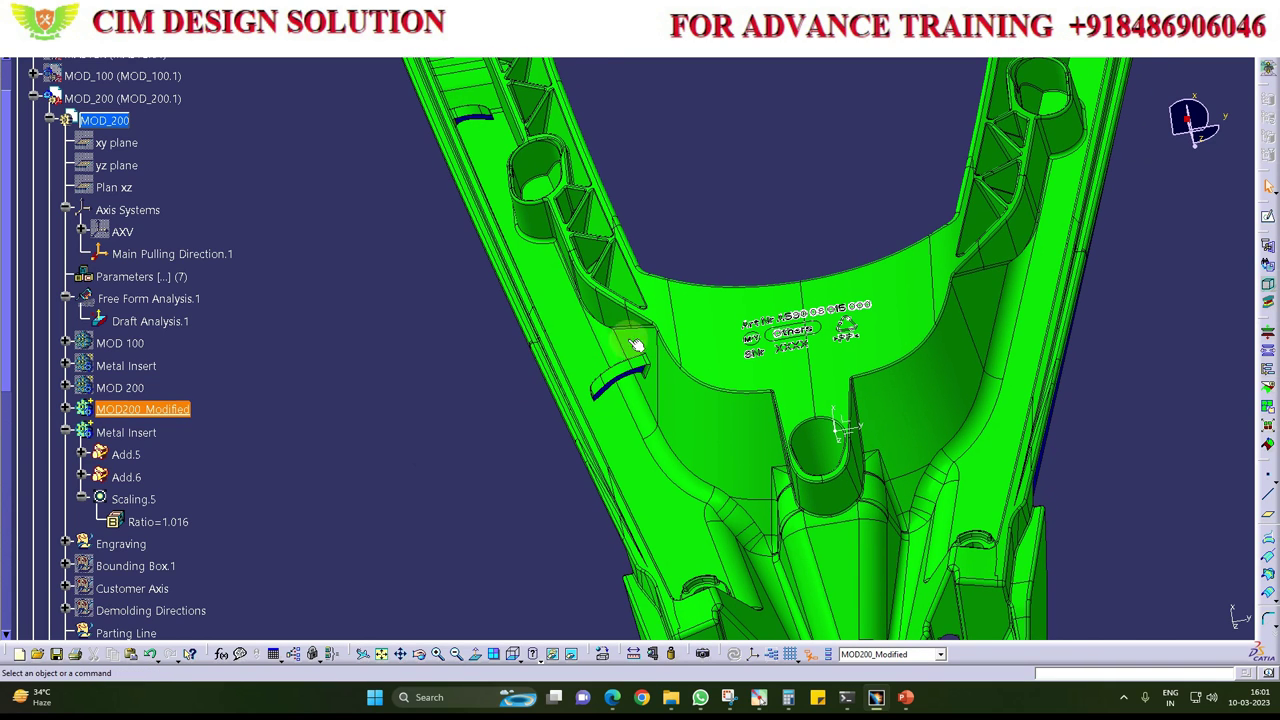
mouse_move(555, 245)
middle_down()
mouse_move(510, 205)
mouse_move(728, 265)
mouse_move(686, 306)
mouse_move(756, 364)
mouse_move(723, 391)
mouse_move(612, 366)
mouse_move(651, 372)
mouse_move(669, 411)
mouse_move(609, 409)
mouse_move(586, 431)
mouse_move(537, 417)
mouse_move(569, 417)
mouse_move(586, 363)
mouse_move(549, 437)
mouse_move(580, 394)
mouse_move(560, 354)
mouse_move(566, 468)
mouse_move(586, 472)
middle_up()
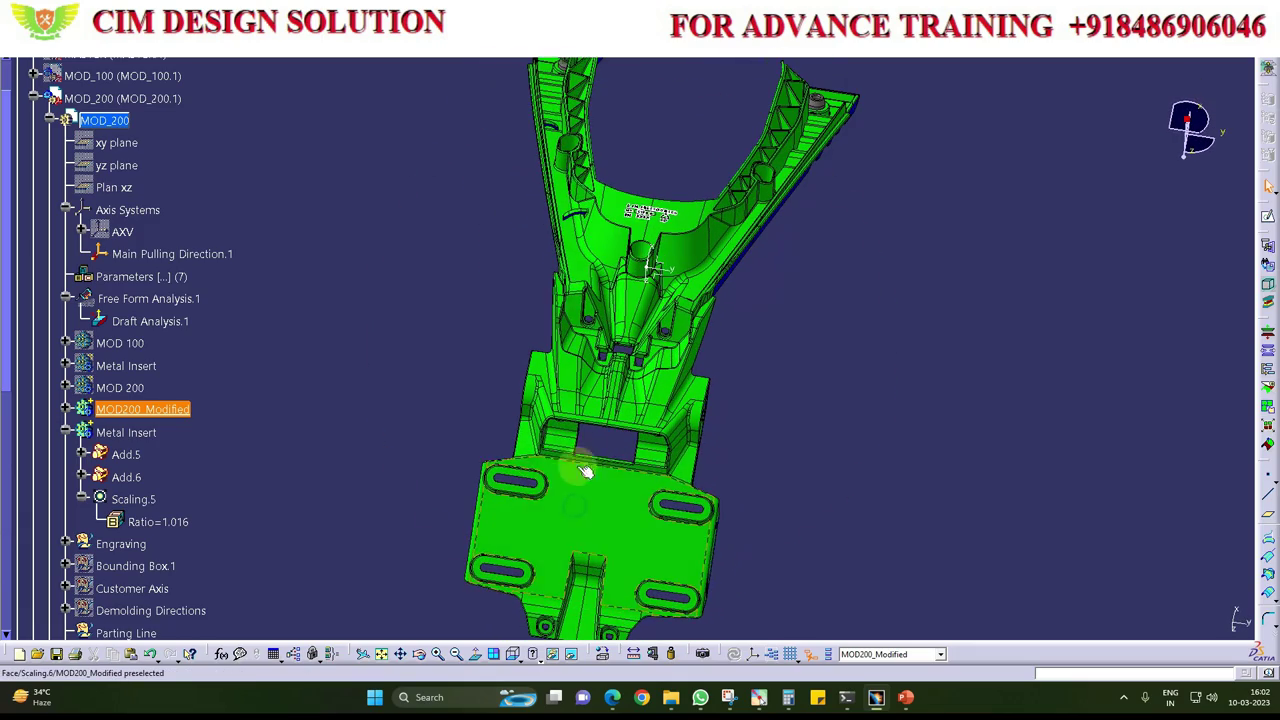
mouse_move(491, 447)
middle_down()
mouse_move(440, 380)
mouse_move(463, 427)
middle_up()
mouse_move(673, 483)
middle_down()
mouse_move(591, 371)
mouse_move(677, 423)
mouse_move(679, 440)
mouse_move(737, 351)
mouse_move(686, 383)
mouse_move(694, 322)
mouse_move(678, 360)
middle_up()
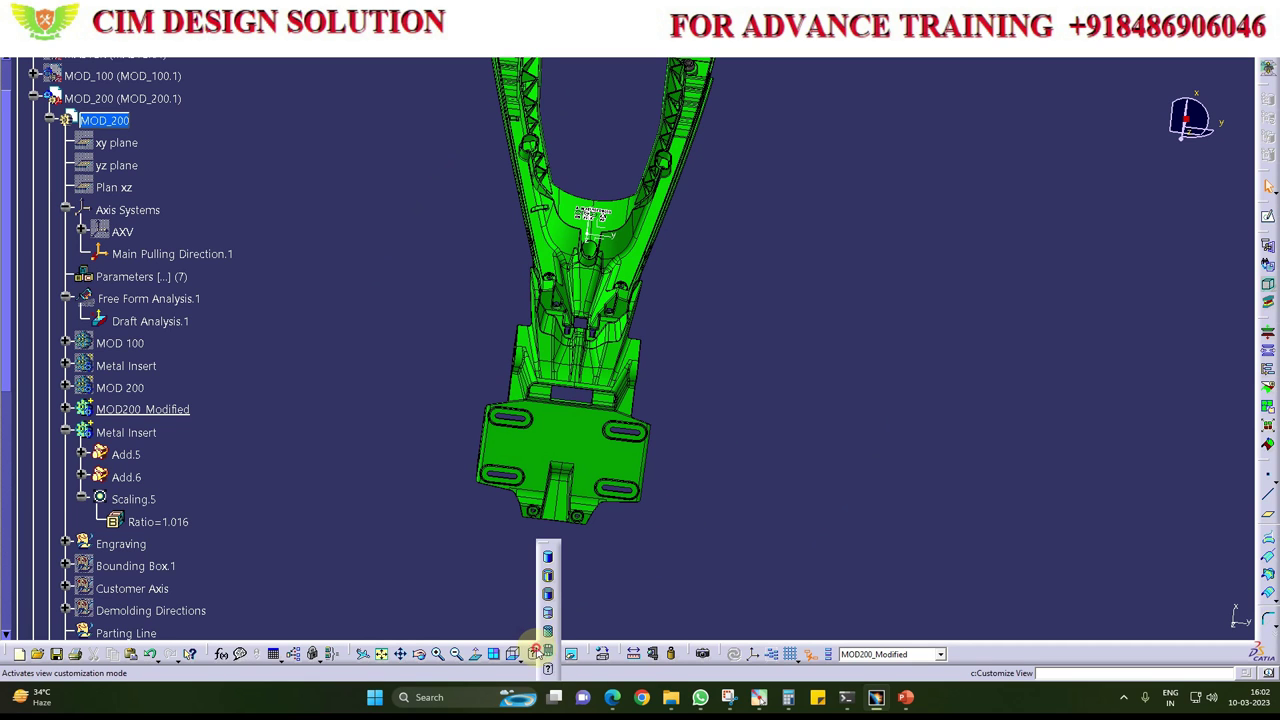
Step: Collapse MOD_200 and expand 22069_MOVING_HALF_ASSEMBLY to list its sub-assemblies
mouse_move(608, 300)
middle_down()
mouse_move(629, 294)
mouse_move(686, 337)
mouse_move(523, 494)
mouse_move(525, 530)
middle_up()
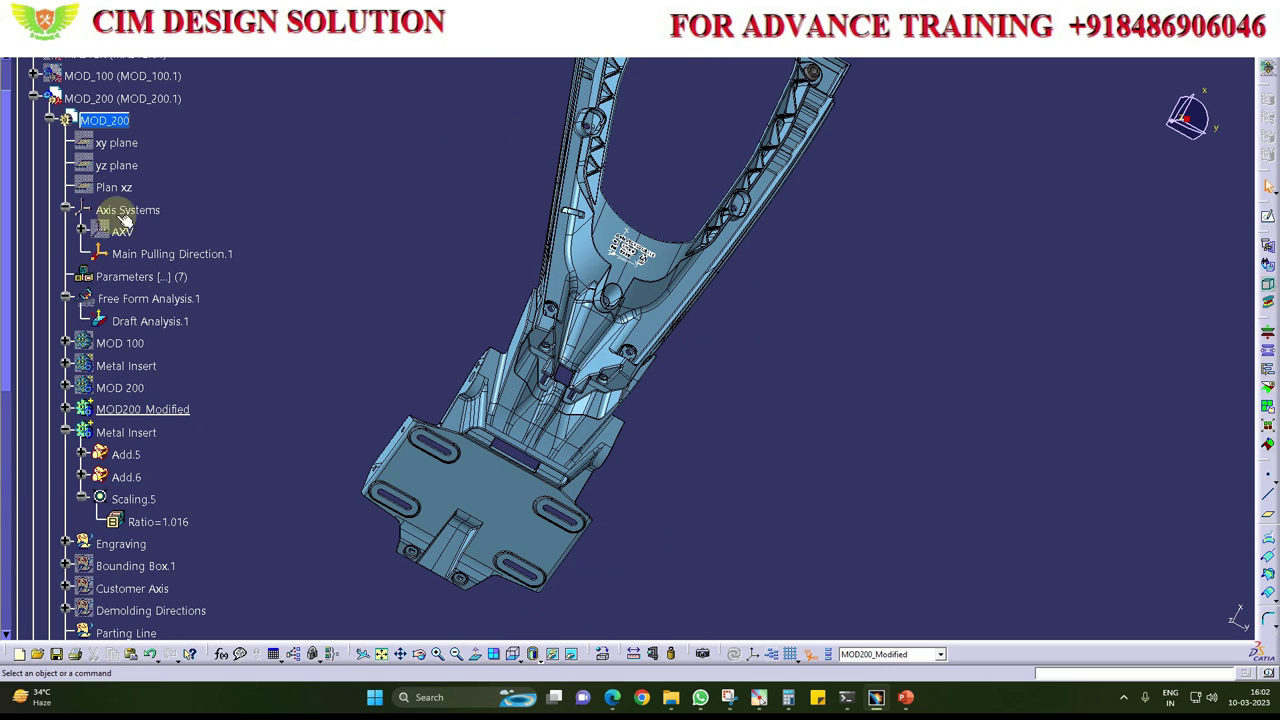
scroll(145, 270, up, 5)
click(24, 216)
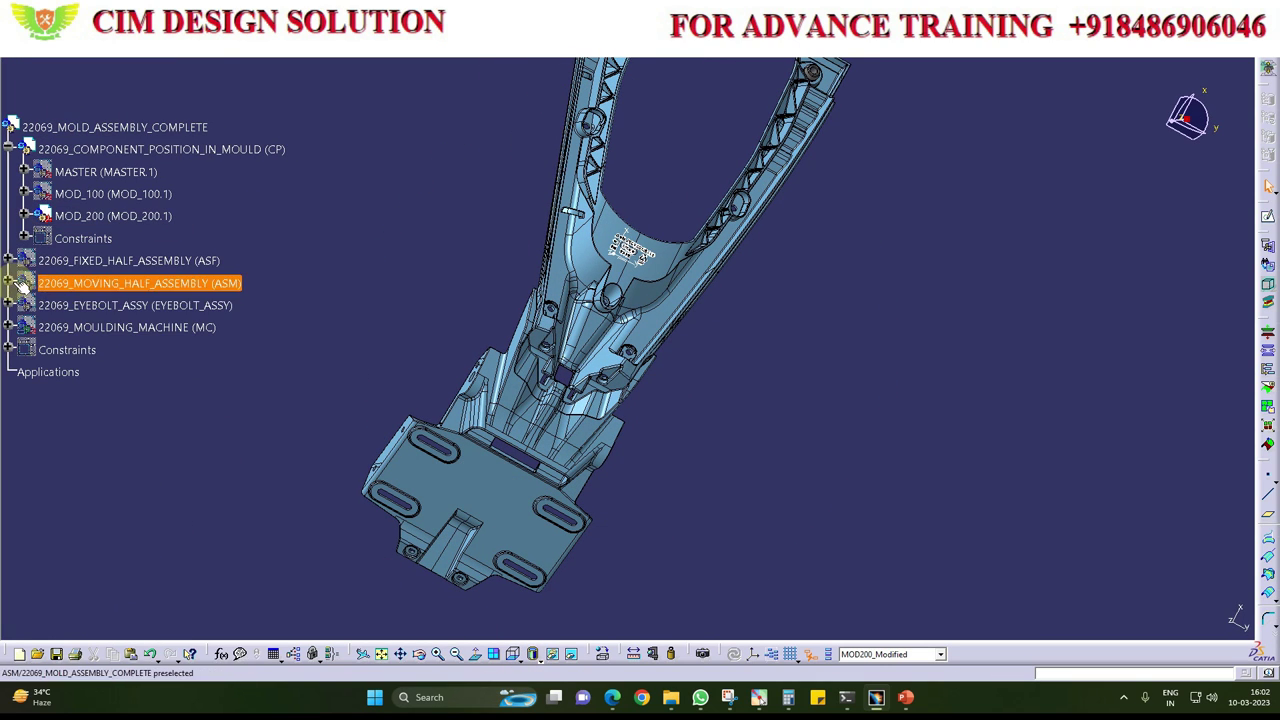
click(14, 283)
Step: Show 22069_ANGLE_LIFTER_ASSEMBLY on the part and orbit toward the lifters
right_click(148, 300)
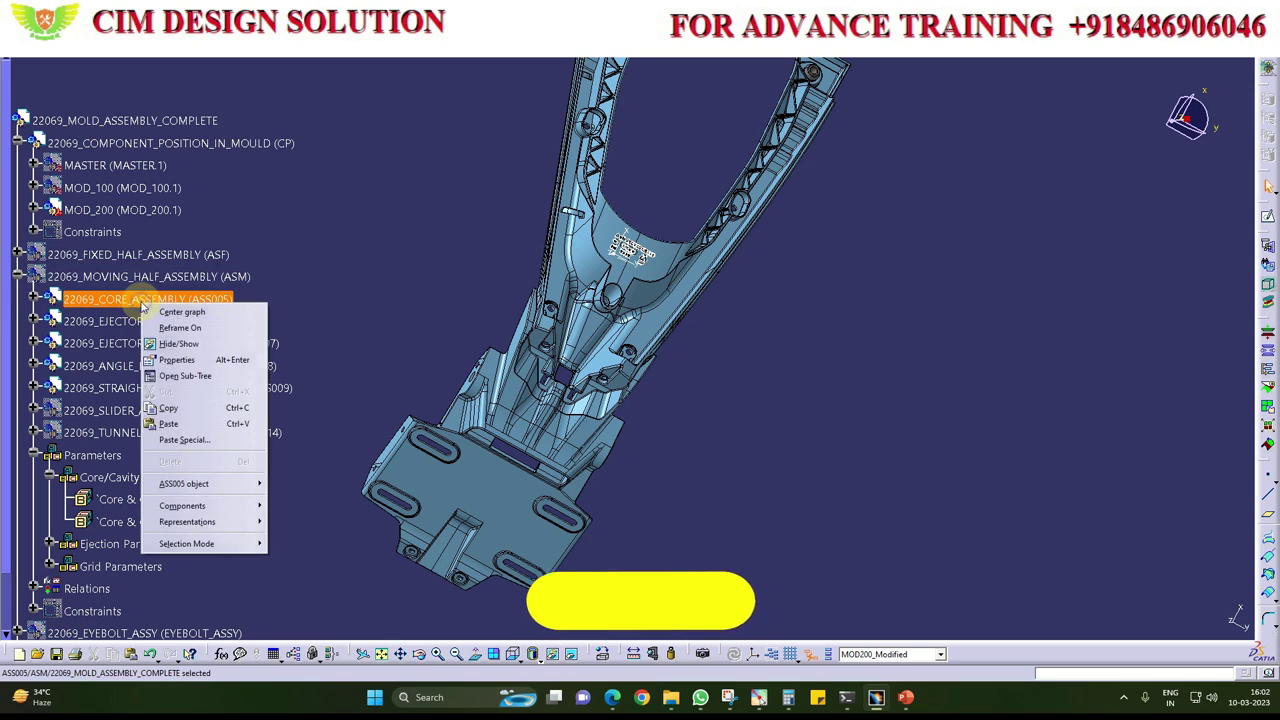
click(141, 313)
right_click(141, 316)
click(114, 297)
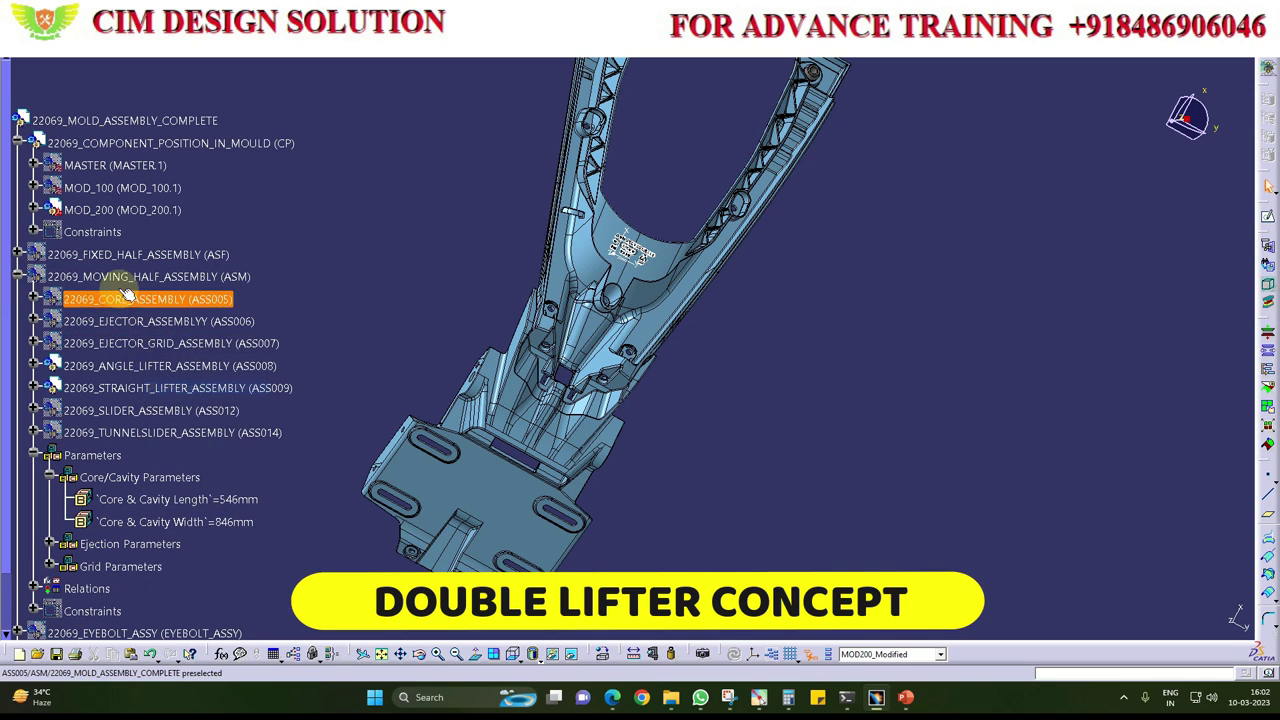
mouse_move(600, 220)
middle_down()
mouse_move(678, 237)
mouse_move(541, 370)
mouse_move(745, 283)
middle_up()
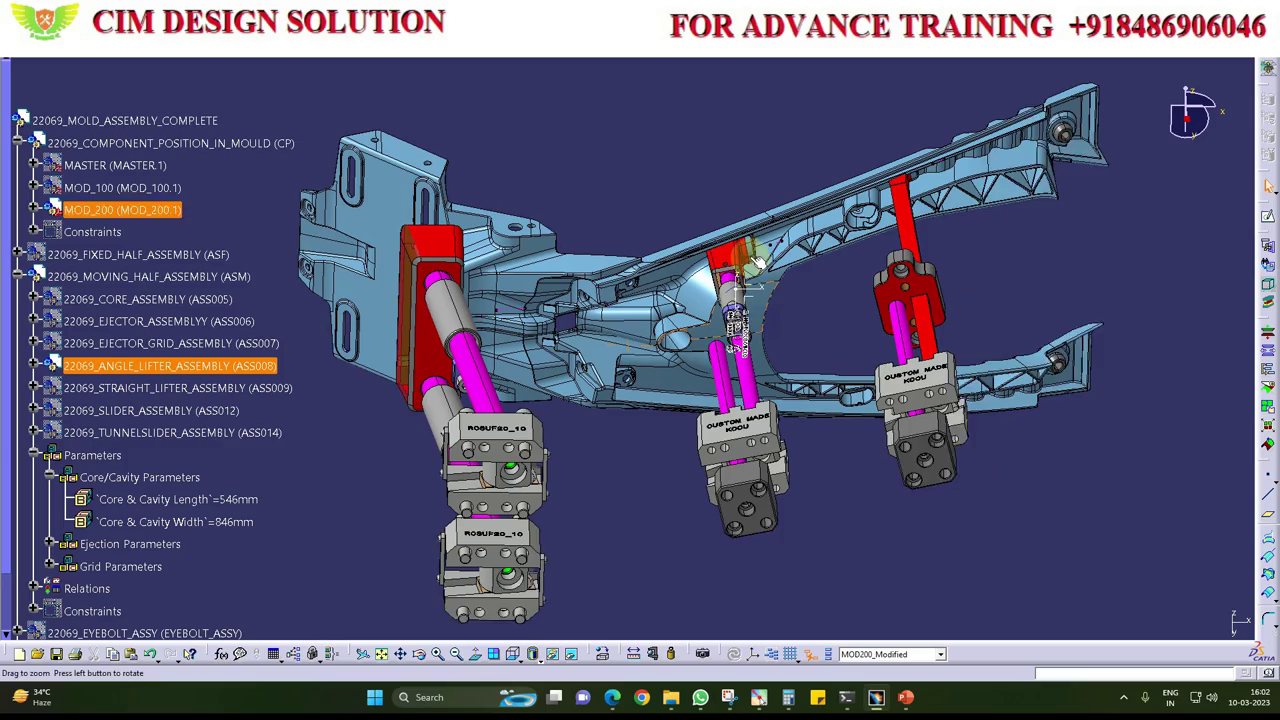
Step: Orbit around the angle lifter assembly to inspect the lifters from several sides
mouse_move(748, 284)
middle_down()
mouse_move(712, 372)
mouse_move(618, 396)
mouse_move(671, 463)
mouse_move(857, 207)
middle_up()
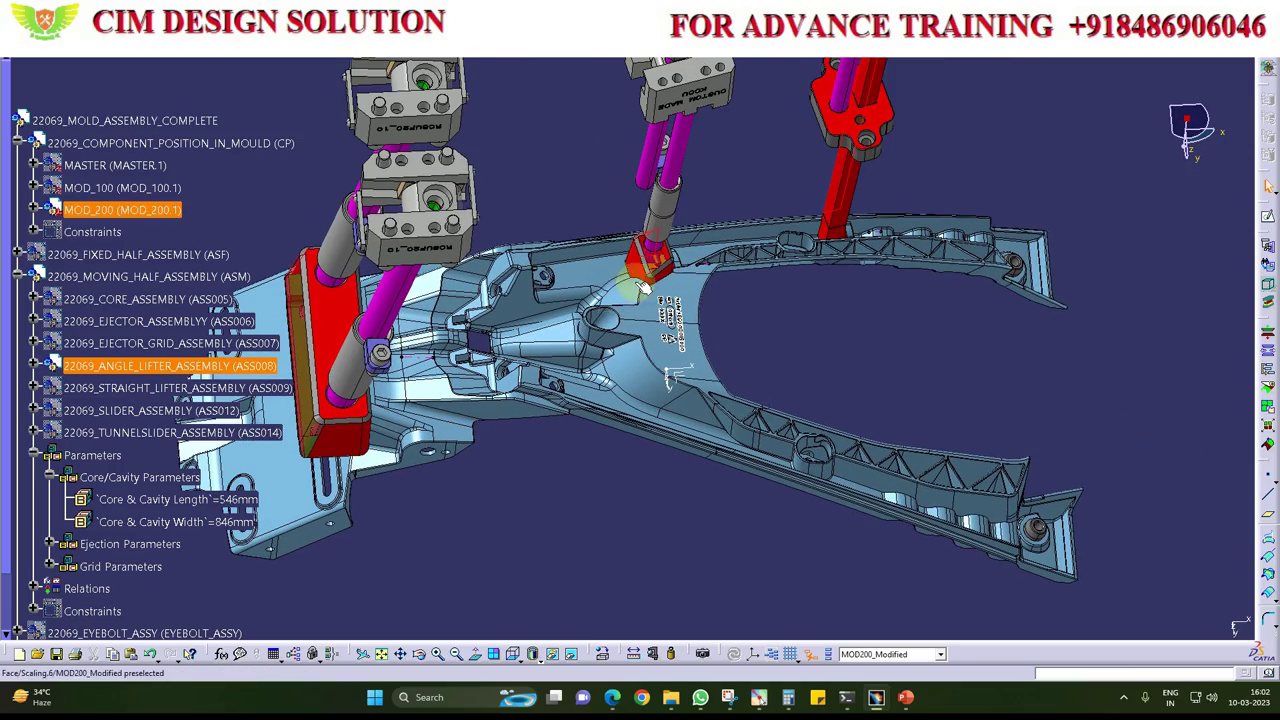
middle_drag(645, 292, 450, 326)
middle_drag(497, 270, 538, 333)
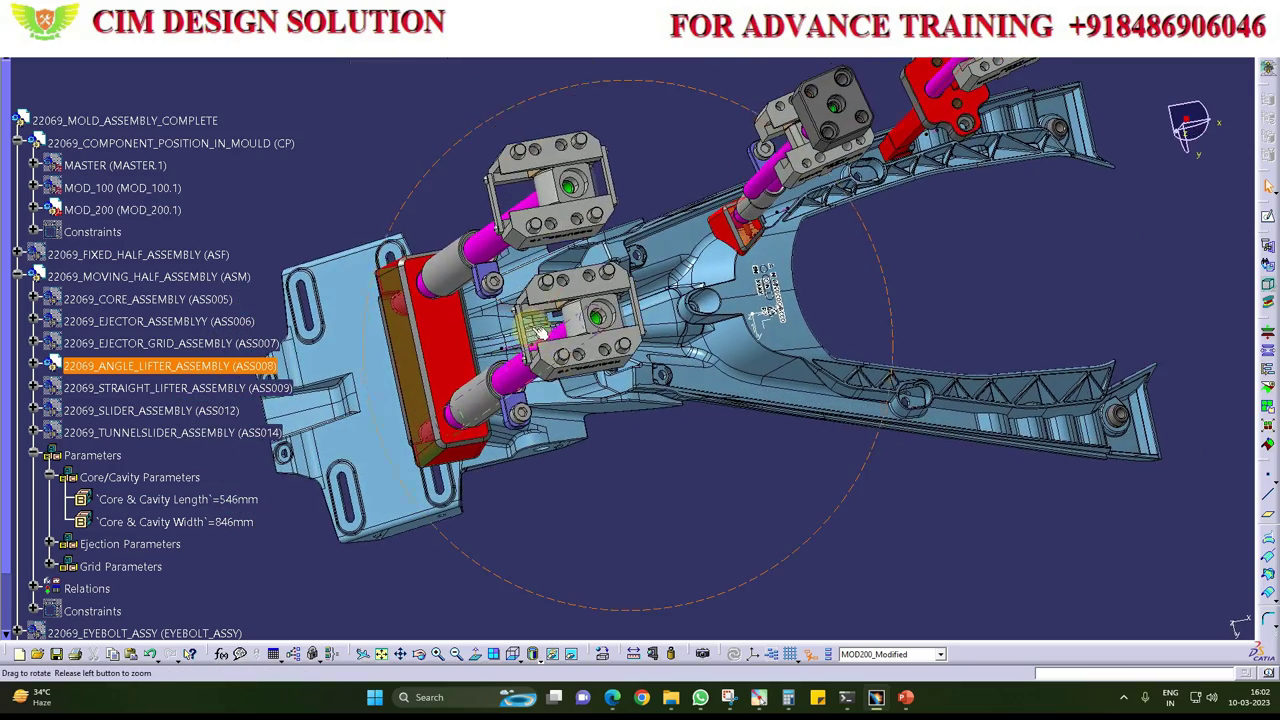
click(690, 490)
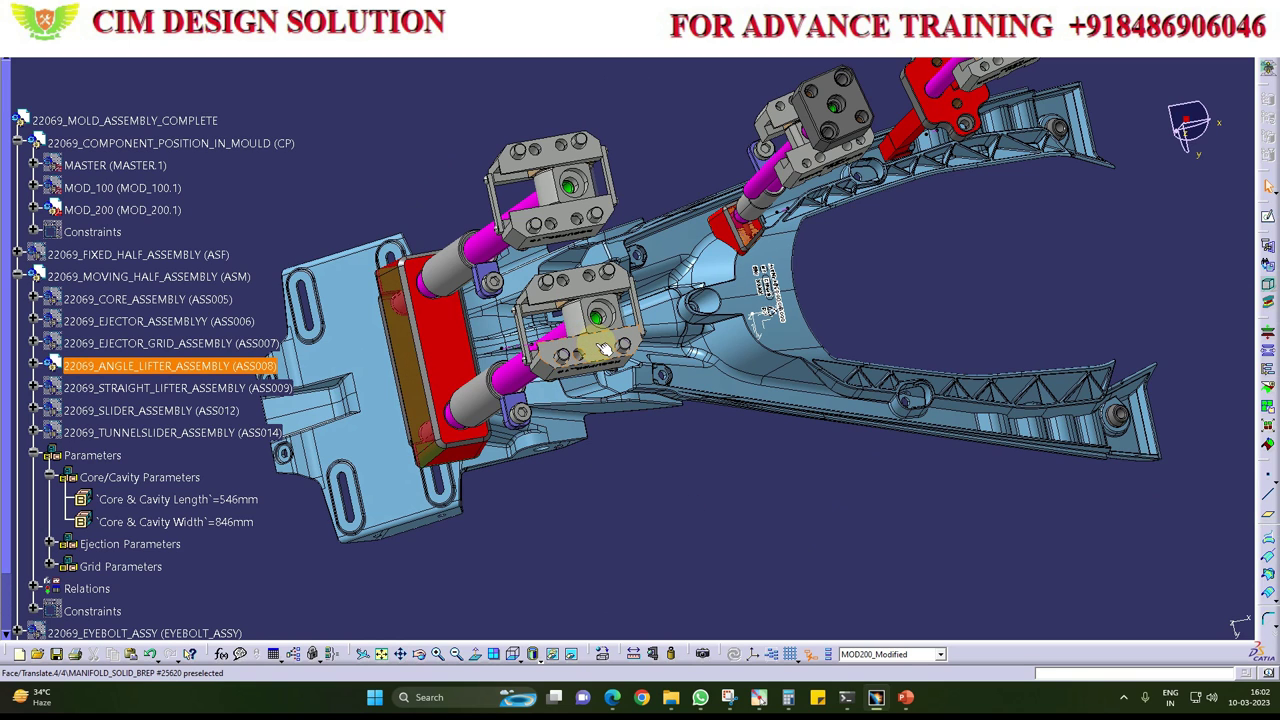
mouse_move(763, 363)
middle_down()
mouse_move(594, 380)
mouse_move(743, 306)
mouse_move(858, 155)
middle_up()
Step: Hide 22069_ANGLE_LIFTER_ASSEMBLY with Hide/Show, then select 22069_SLIDER_ASSEMBLY
click(160, 366)
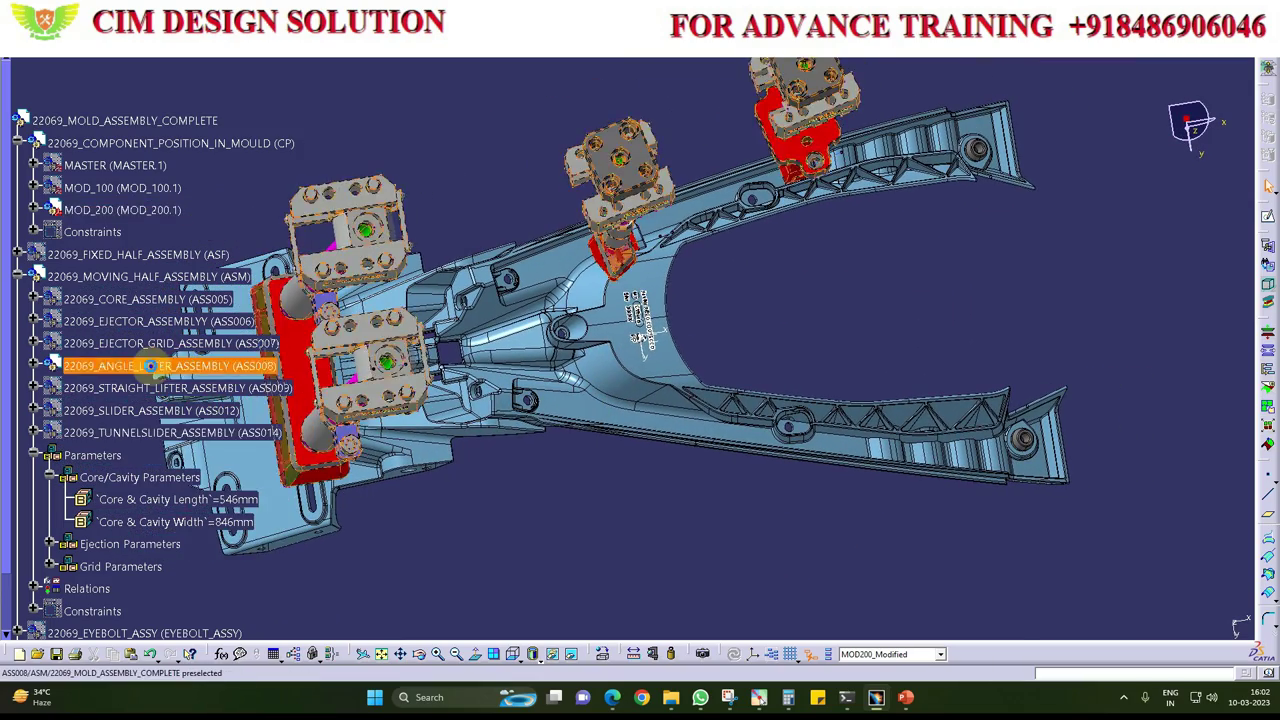
right_click(160, 368)
click(130, 432)
click(118, 410)
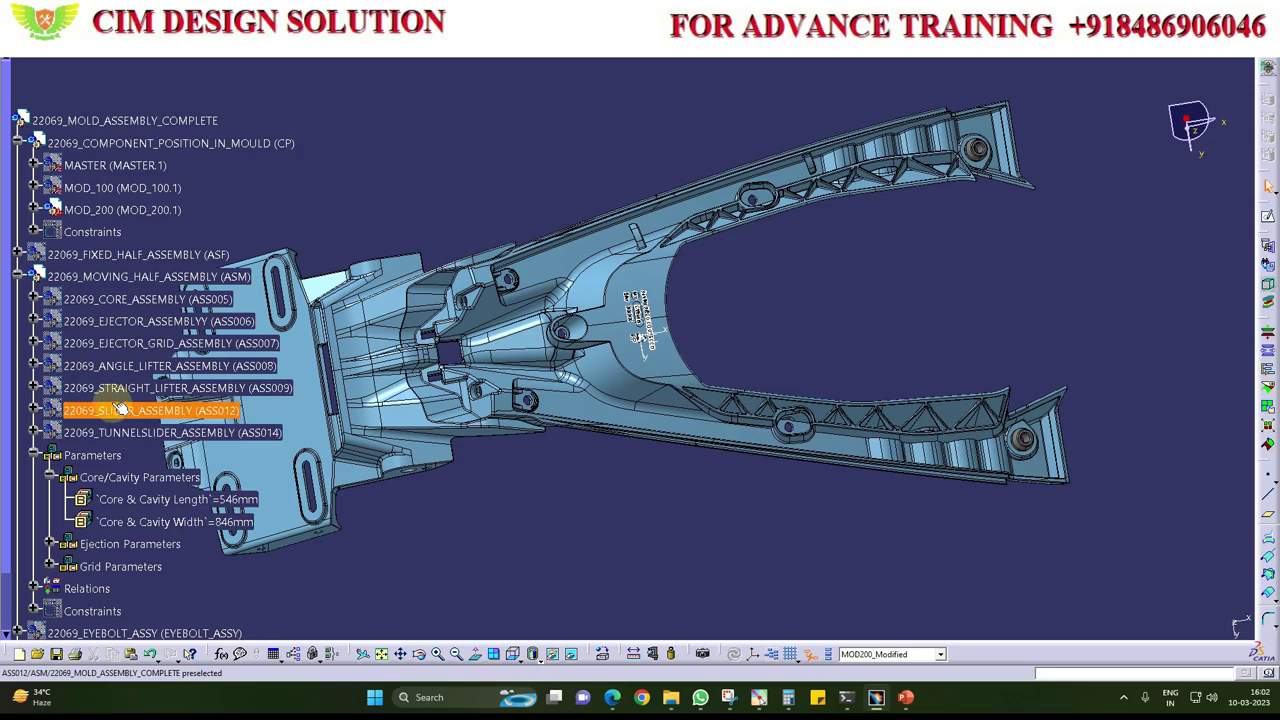
Step: Show 22069_SLIDER_ASSEMBLY and orbit to inspect the four red slider units and rods
click(722, 319)
mouse_move(722, 319)
middle_down()
mouse_move(621, 384)
mouse_move(632, 540)
mouse_move(715, 500)
mouse_move(714, 514)
mouse_move(620, 440)
mouse_move(666, 416)
mouse_move(590, 410)
mouse_move(600, 455)
middle_up()
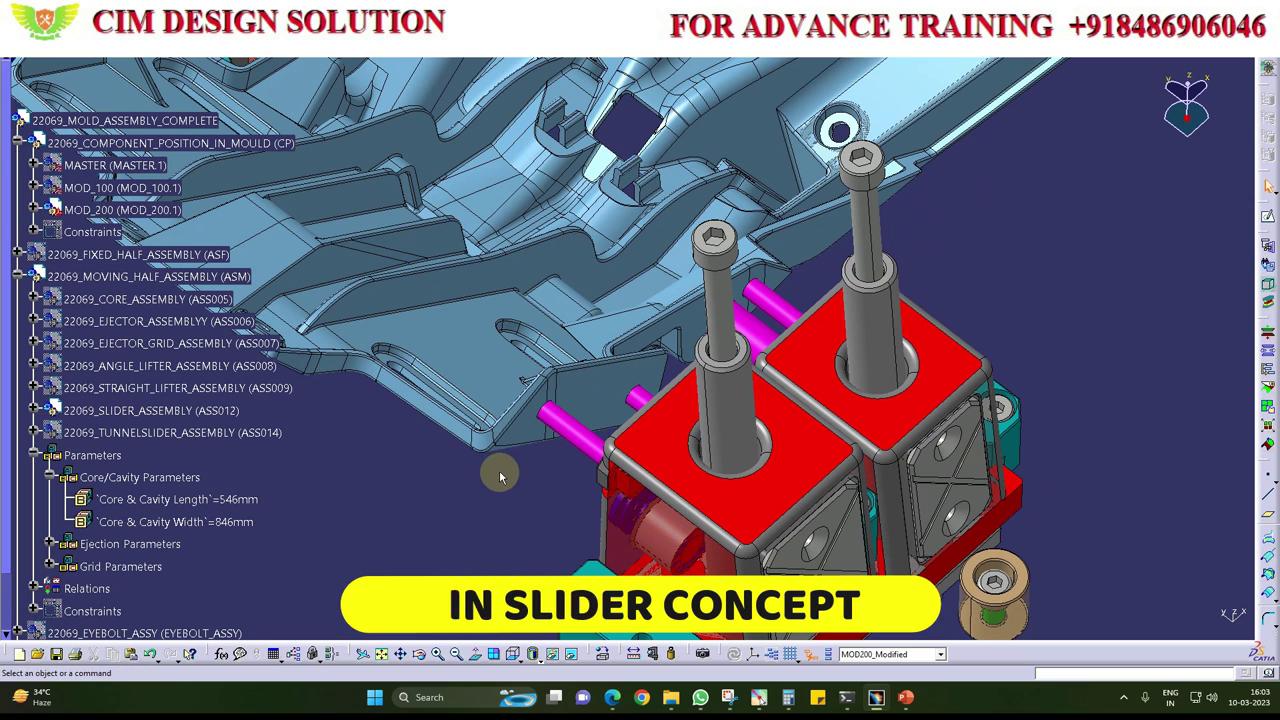
mouse_move(532, 466)
middle_down()
mouse_move(534, 449)
mouse_move(534, 468)
middle_up()
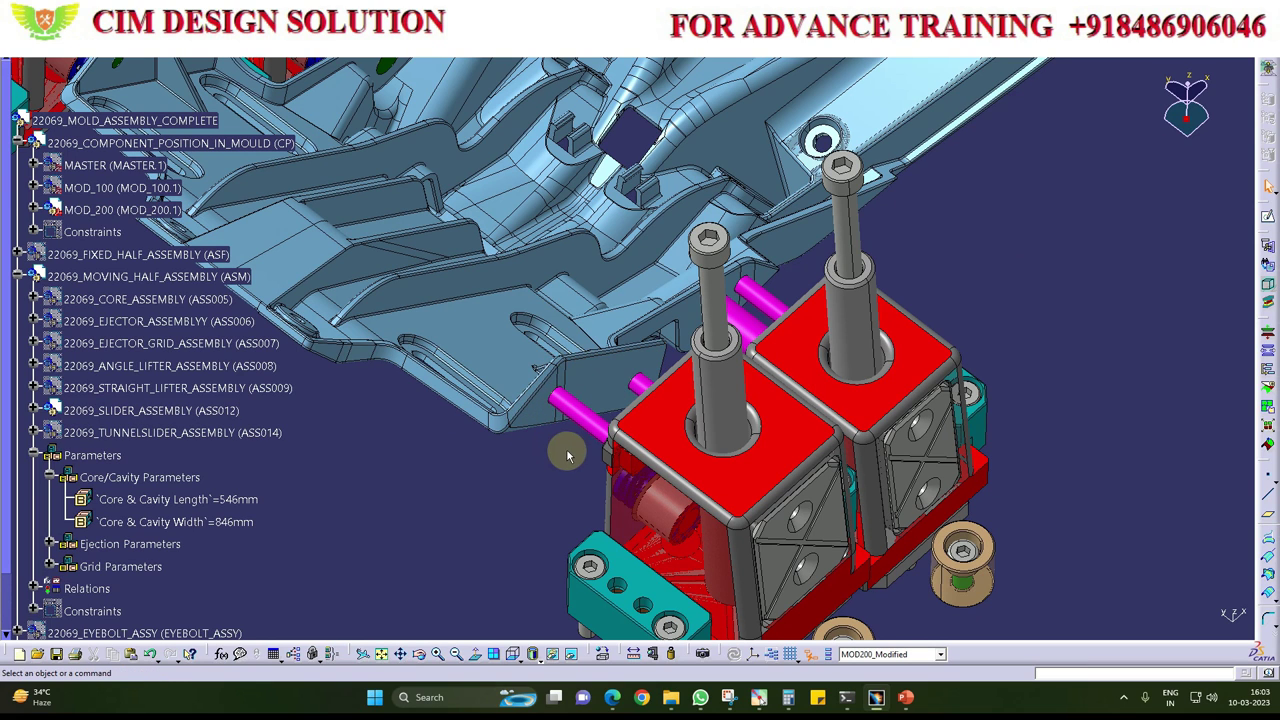
mouse_move(541, 461)
middle_down()
mouse_move(551, 477)
mouse_move(543, 457)
mouse_move(580, 394)
mouse_move(788, 398)
middle_up()
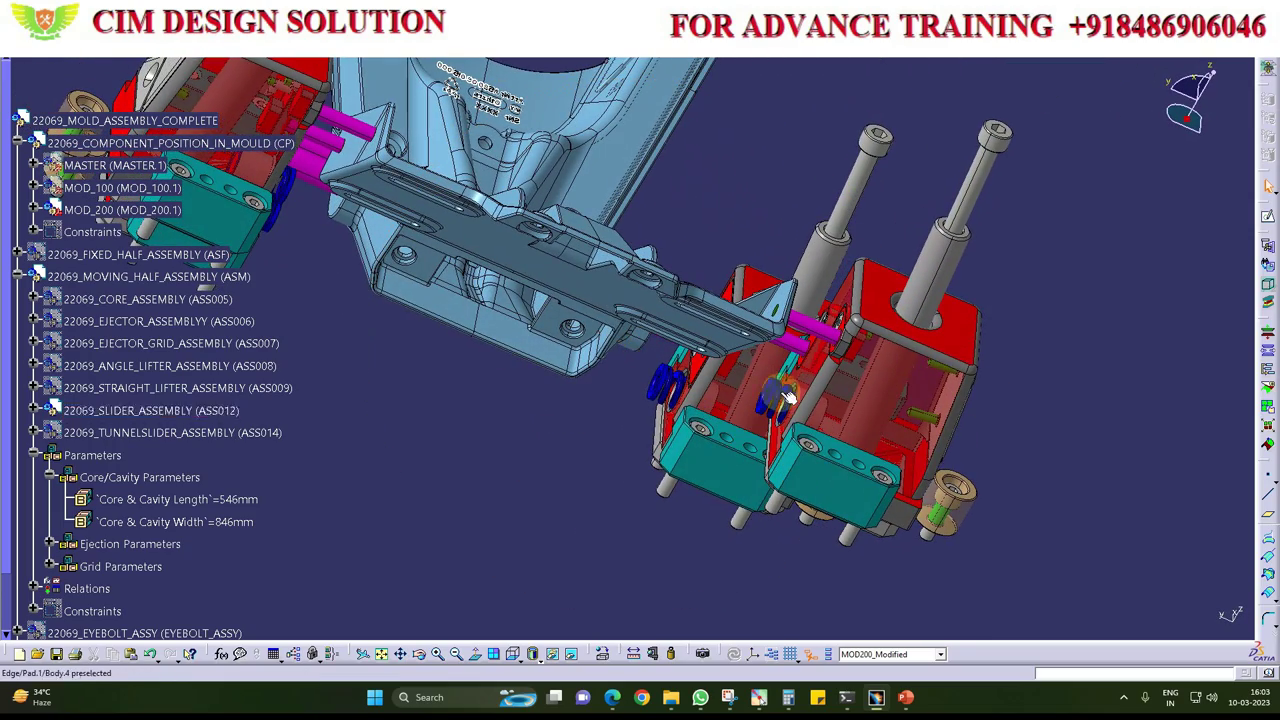
mouse_move(669, 320)
middle_down()
mouse_move(614, 320)
mouse_move(608, 443)
mouse_move(624, 473)
mouse_move(366, 506)
mouse_move(351, 489)
mouse_move(697, 503)
mouse_move(580, 517)
mouse_move(480, 500)
middle_up()
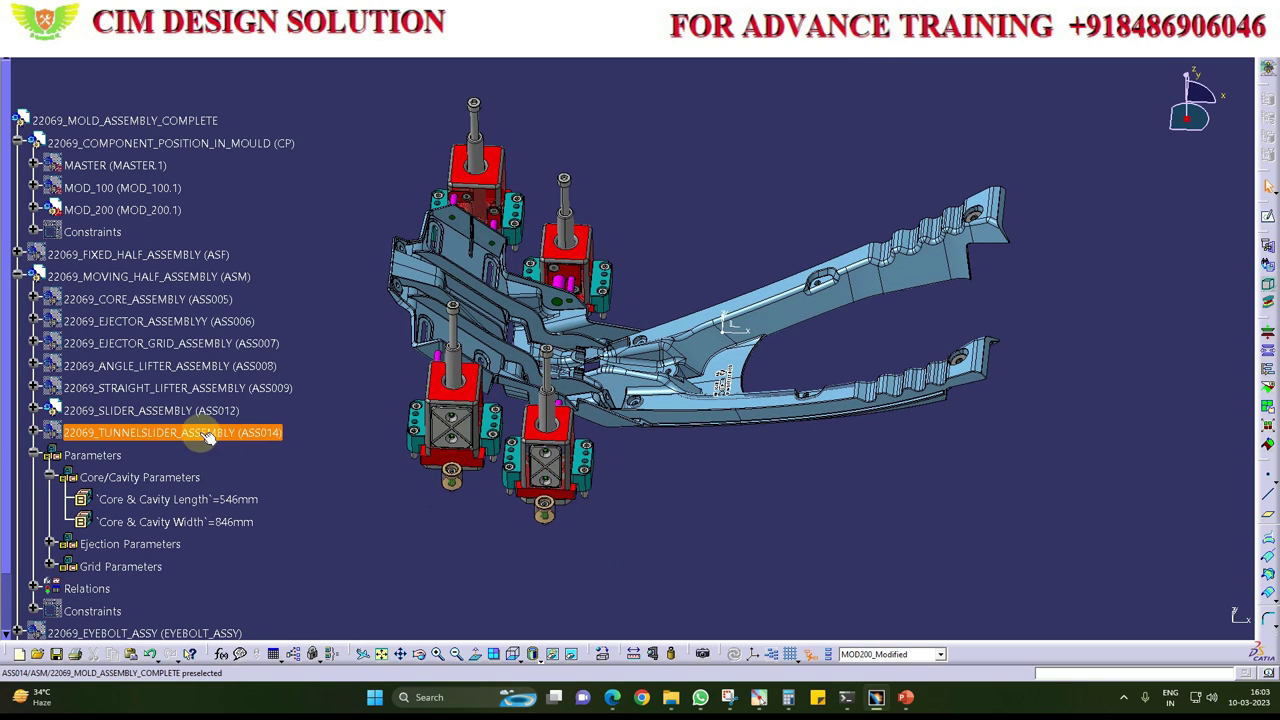
Step: Show 22069_TUNNELSLIDER_ASSEMBLY on the arm tops and orbit to inspect the tunnel sliders
right_click(201, 436)
click(296, 467)
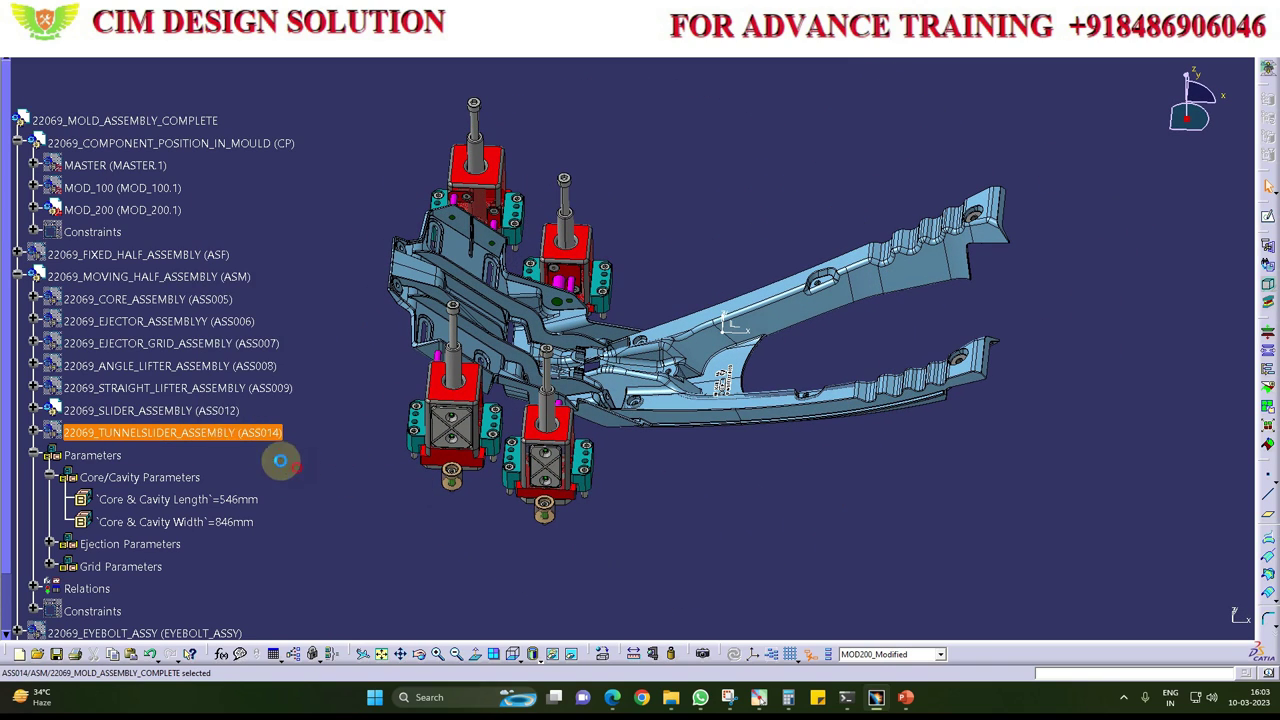
mouse_move(986, 300)
middle_down()
mouse_move(503, 371)
mouse_move(640, 470)
mouse_move(697, 406)
mouse_move(583, 410)
mouse_move(600, 520)
mouse_move(580, 480)
mouse_move(594, 451)
mouse_move(688, 438)
middle_up()
mouse_move(340, 312)
middle_down()
mouse_move(363, 391)
mouse_move(578, 436)
mouse_move(837, 394)
middle_up()
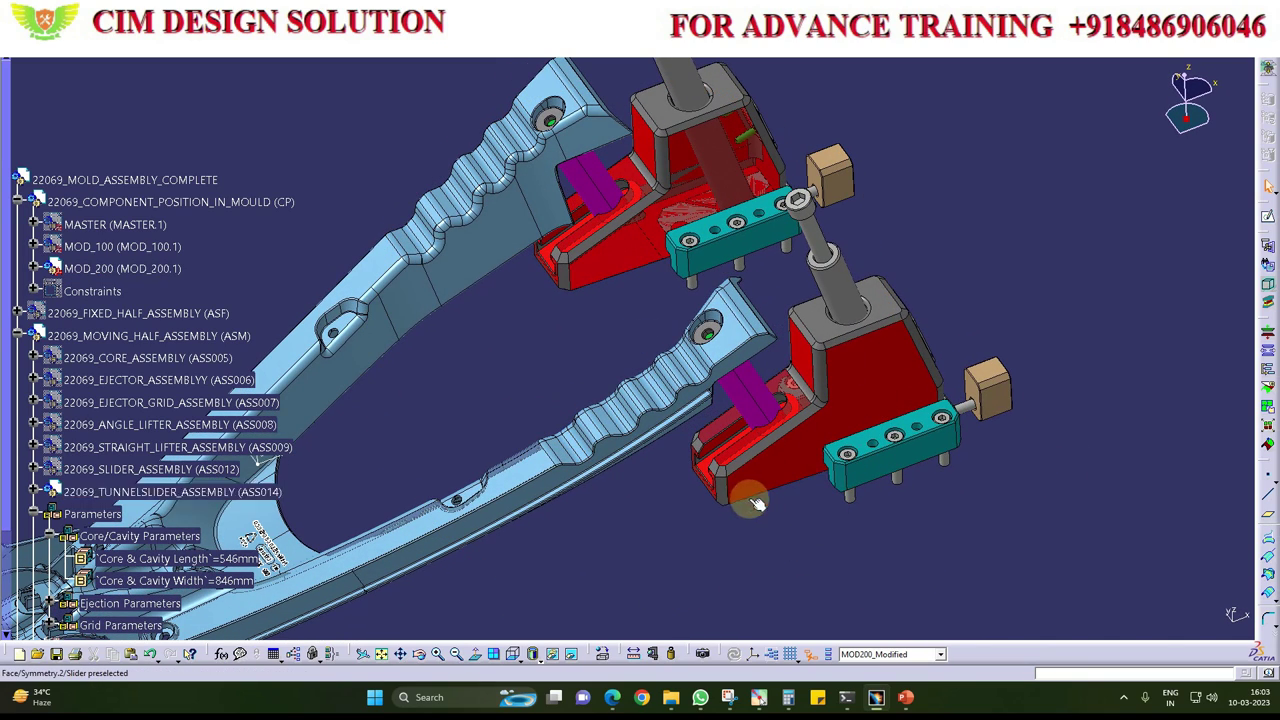
click(580, 430)
mouse_move(543, 355)
middle_down()
mouse_move(560, 408)
mouse_move(506, 380)
mouse_move(443, 223)
mouse_move(406, 194)
mouse_move(480, 363)
mouse_move(594, 477)
mouse_move(815, 445)
mouse_move(680, 449)
mouse_move(503, 403)
mouse_move(713, 563)
mouse_move(734, 500)
mouse_move(591, 474)
mouse_move(328, 362)
mouse_move(321, 375)
middle_up()
scroll(257, 380, down, 2)
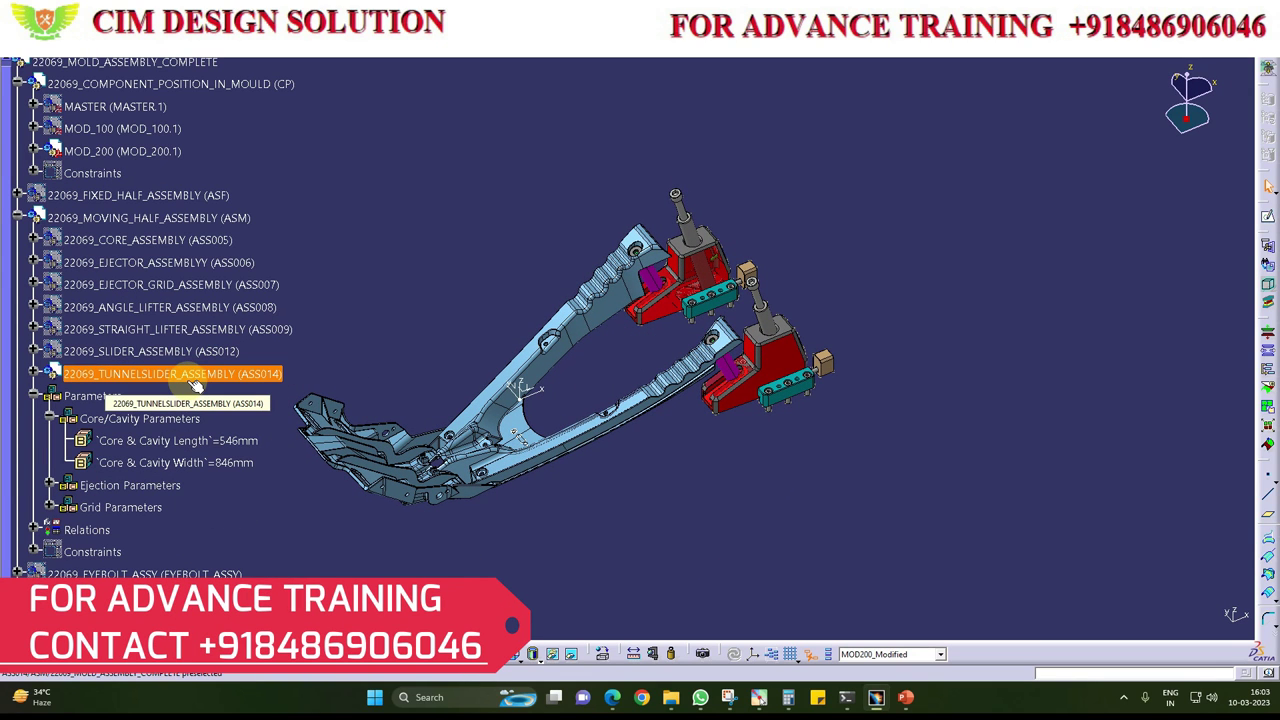
mouse_move(541, 492)
middle_down()
mouse_move(623, 514)
mouse_move(792, 515)
mouse_move(801, 503)
middle_up()
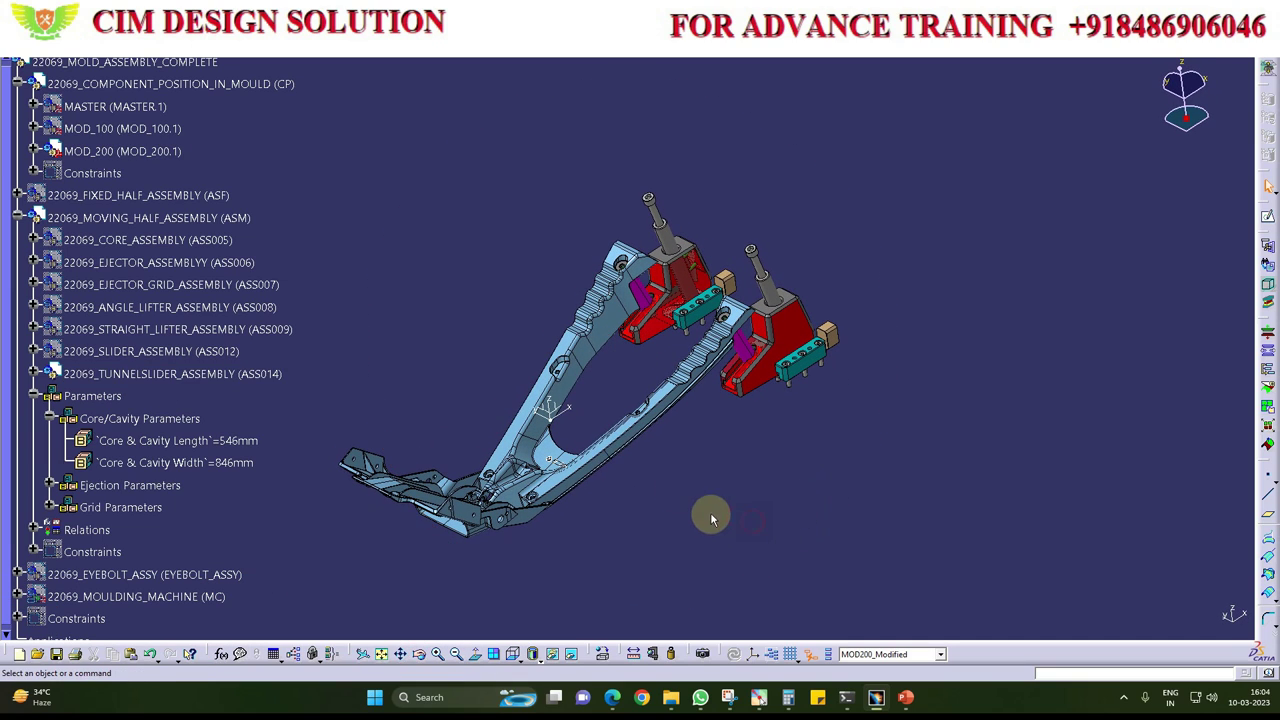
middle_drag(650, 494, 640, 503)
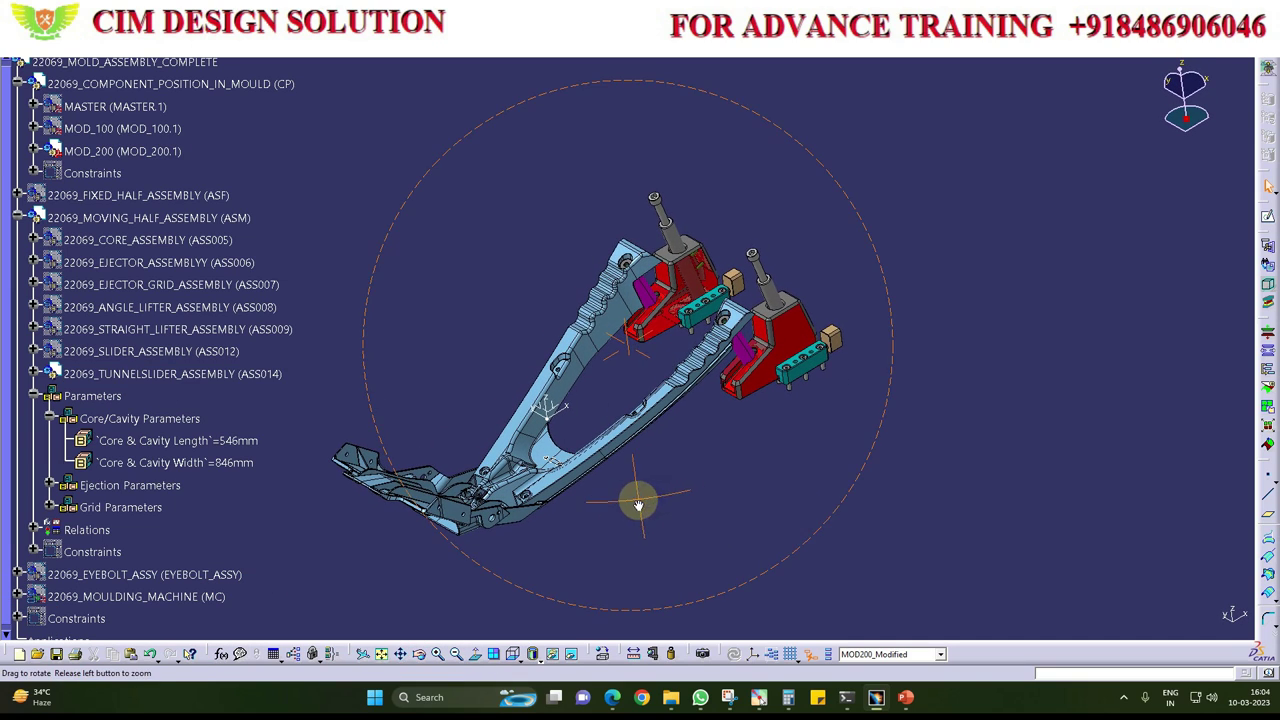
Step: Hide the tunnel slider assembly, then collapse Parameters and 22069_MOVING_HALF_ASSEMBLY in the tree
right_click(196, 375)
click(233, 419)
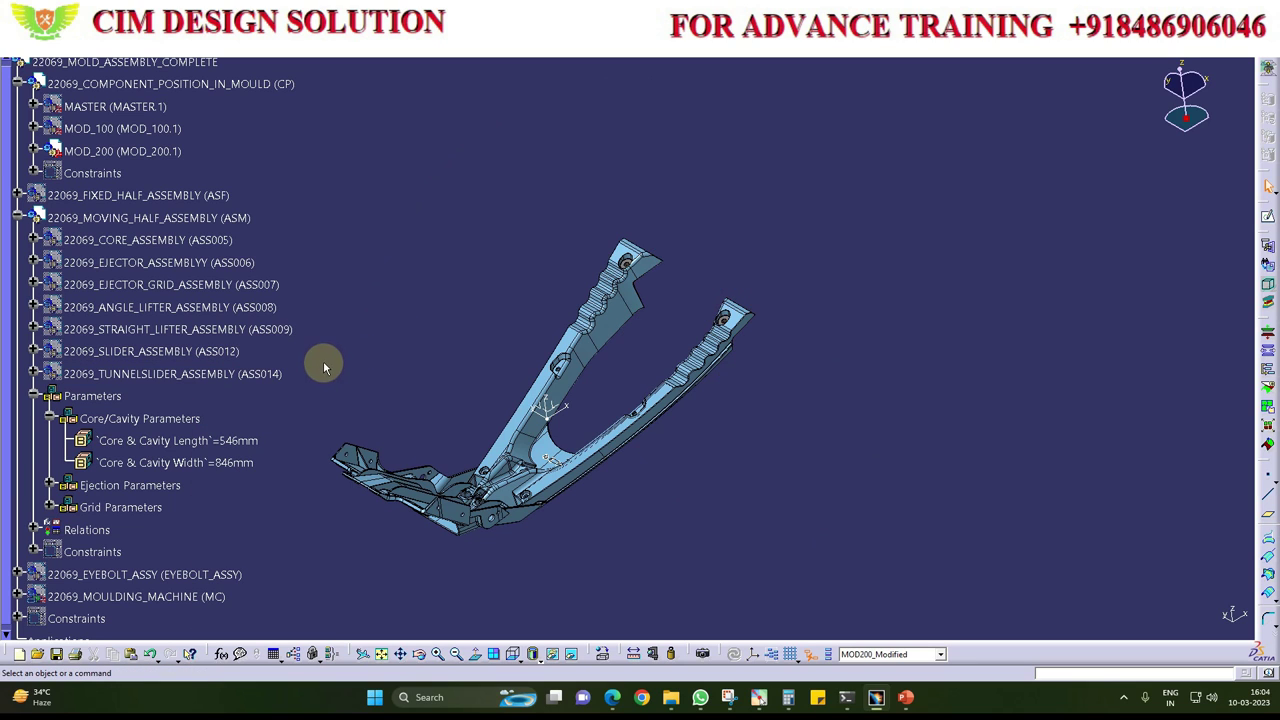
middle_drag(706, 406, 737, 457)
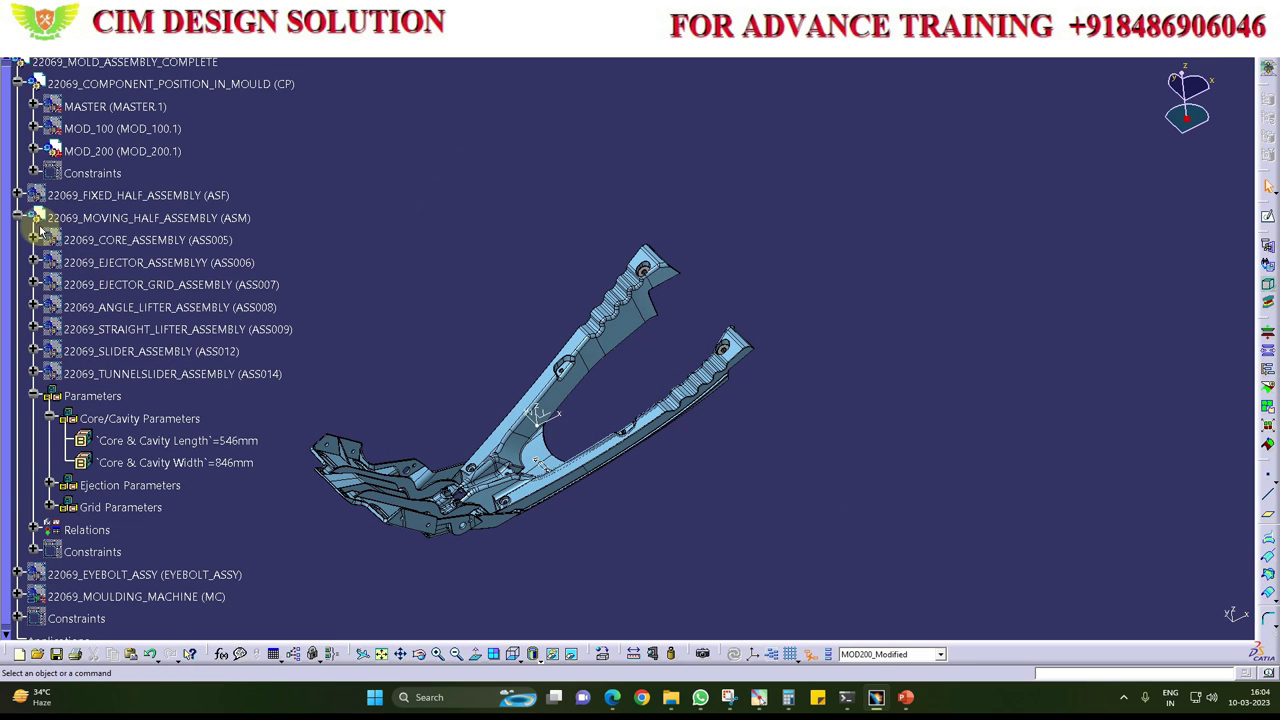
click(36, 395)
click(17, 219)
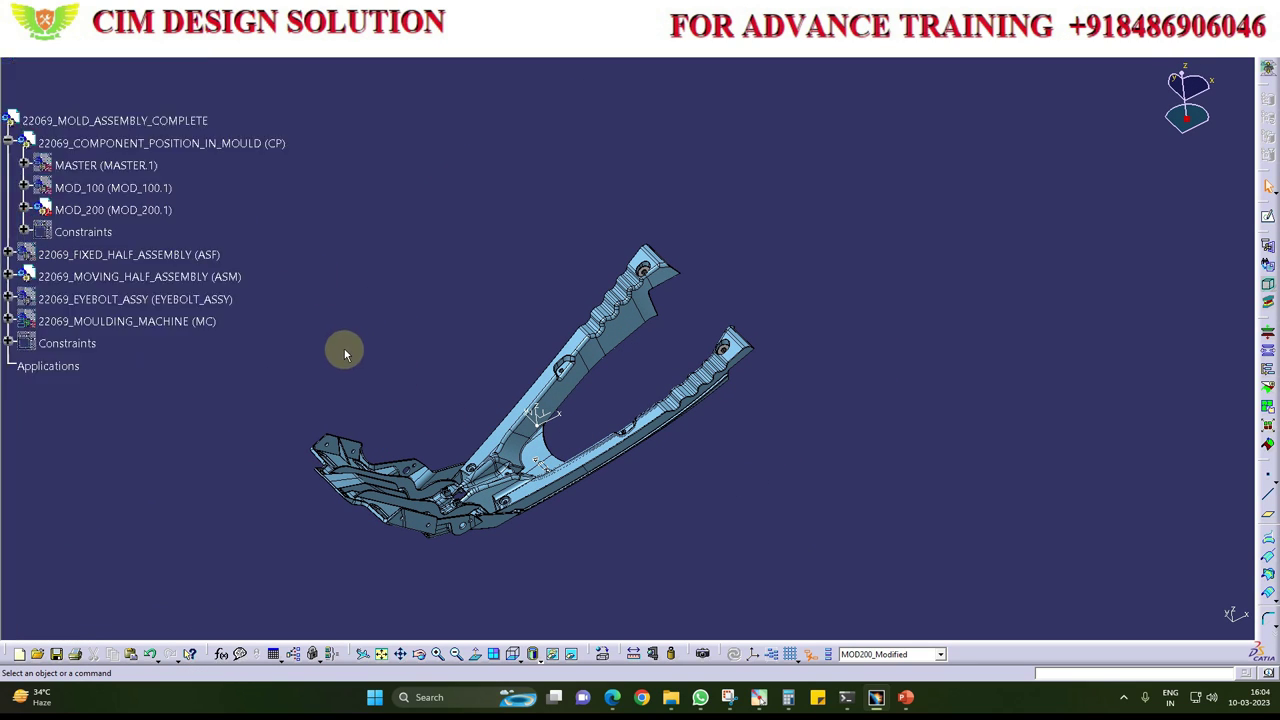
Step: Expand MOD_200's feature list and switch the display to the standard Top View
click(24, 327)
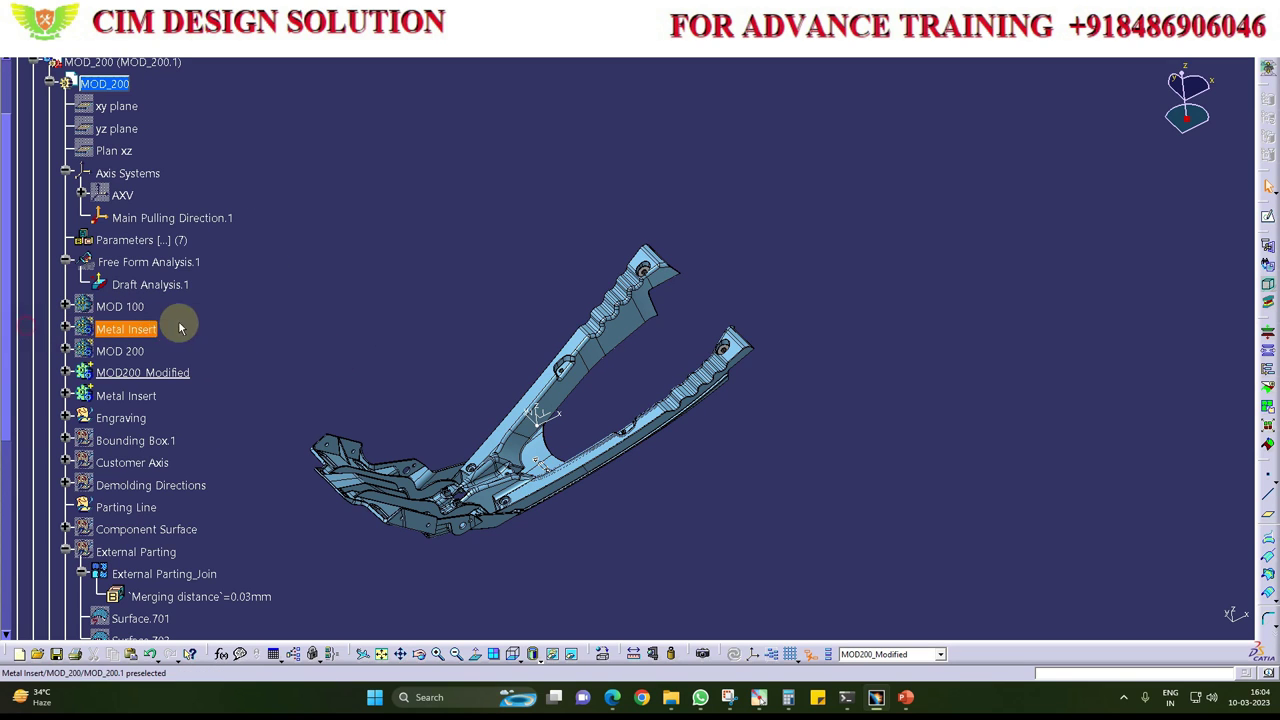
middle_drag(684, 508, 726, 486)
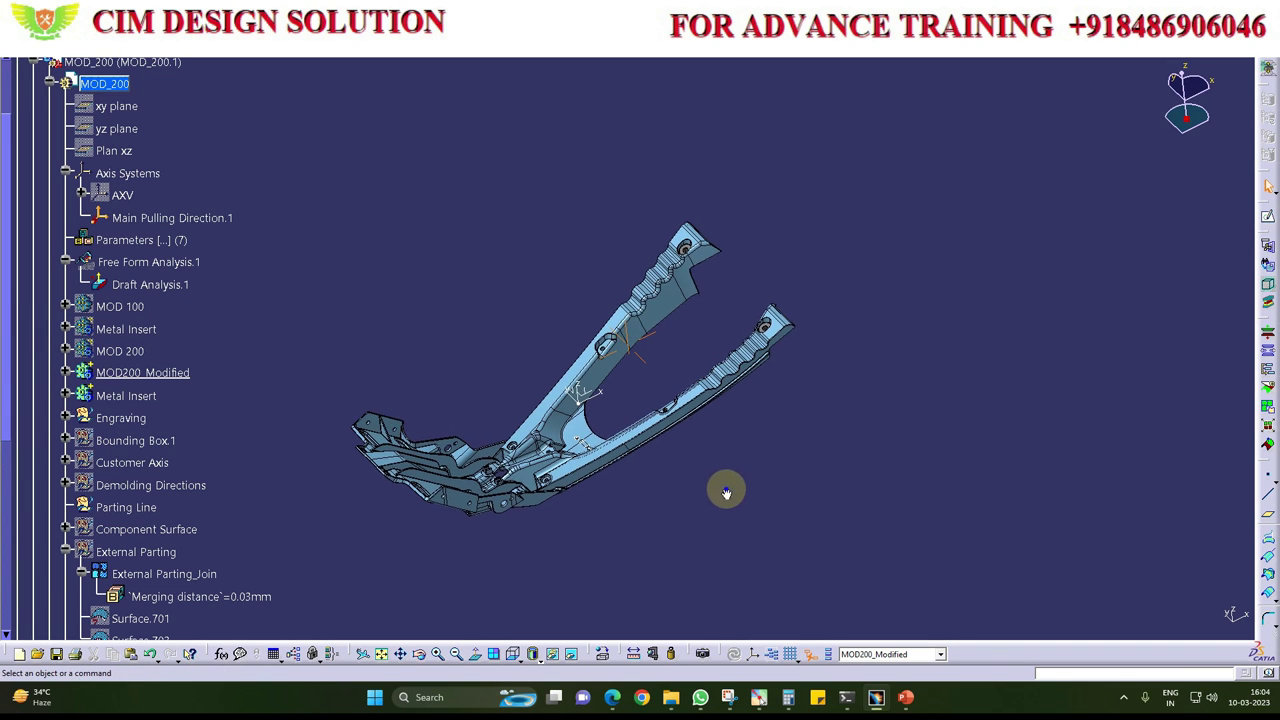
click(521, 648)
click(535, 543)
Step: Orbit and pan the bare part to look over its ribbed arms and slotted base plate
middle_drag(520, 531, 663, 471)
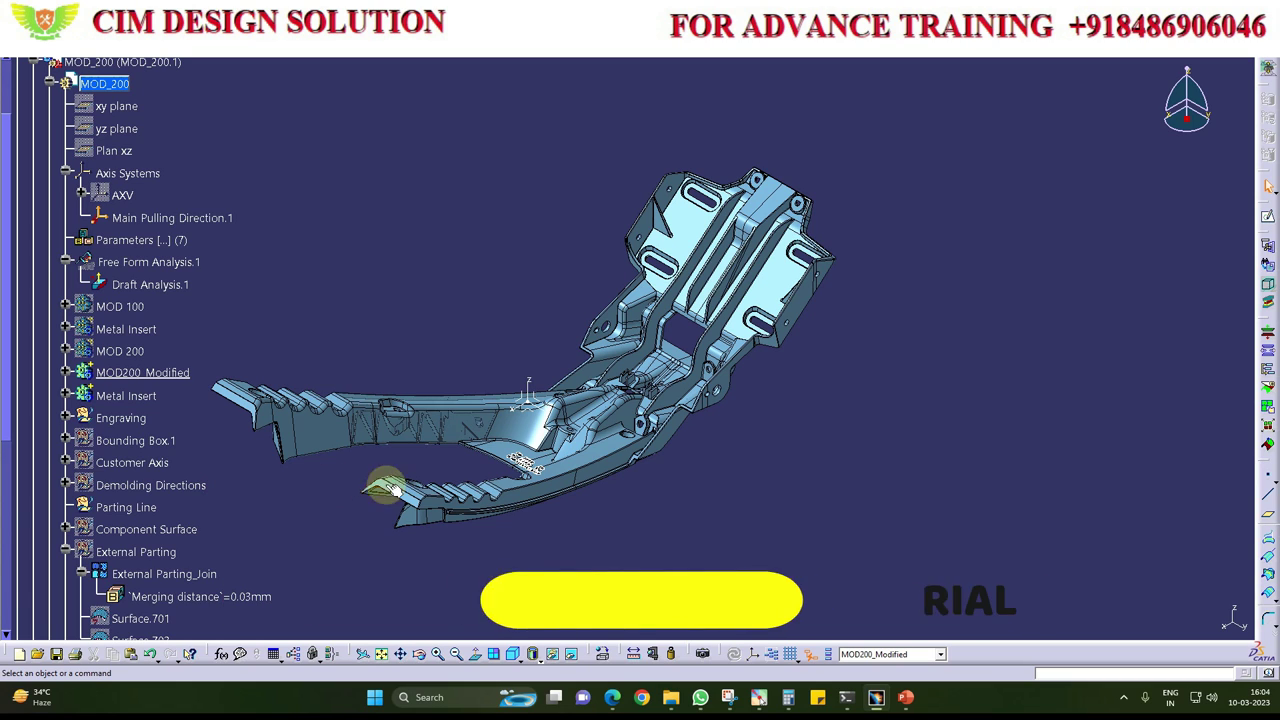
middle_drag(437, 340, 671, 71)
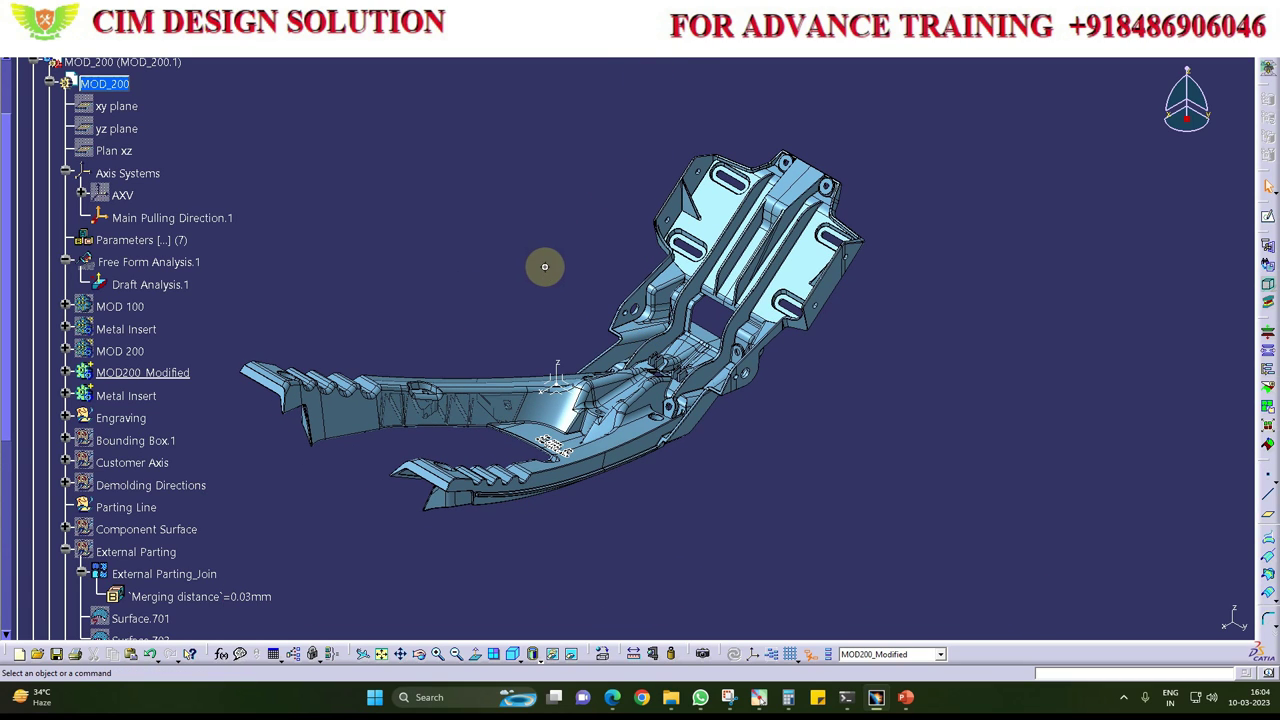
middle_drag(544, 266, 585, 272)
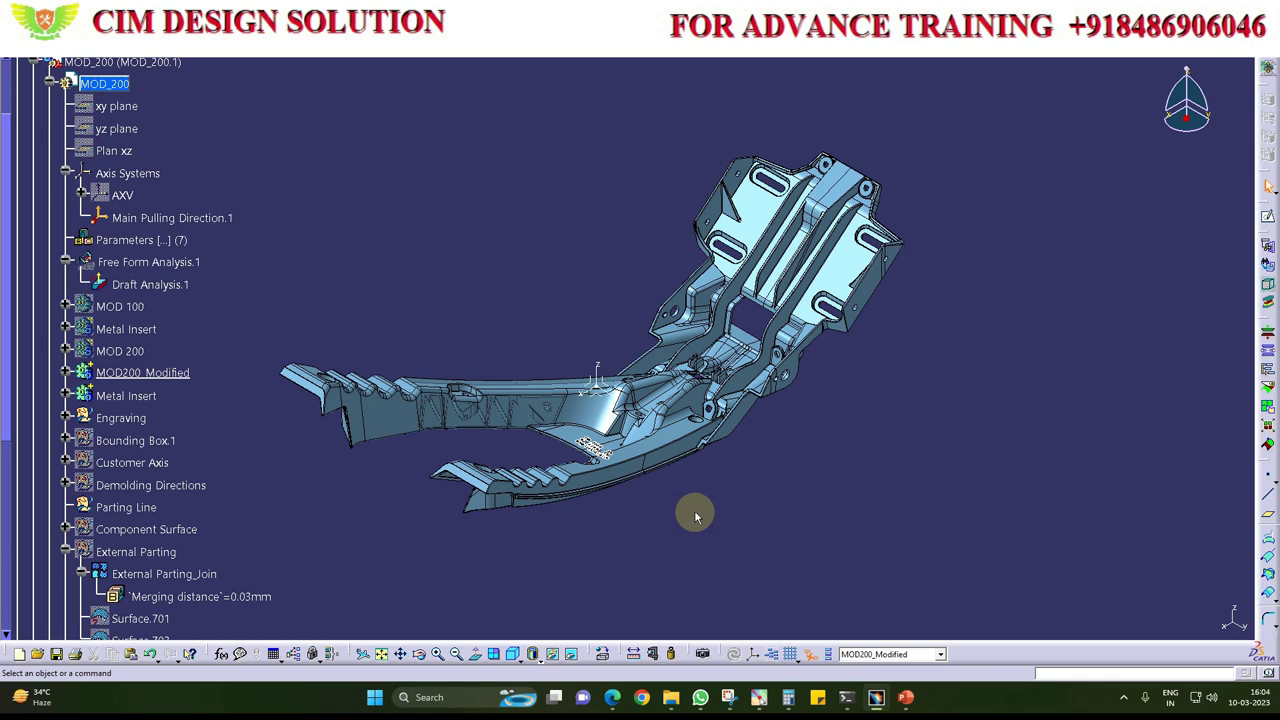
middle_drag(761, 527, 771, 529)
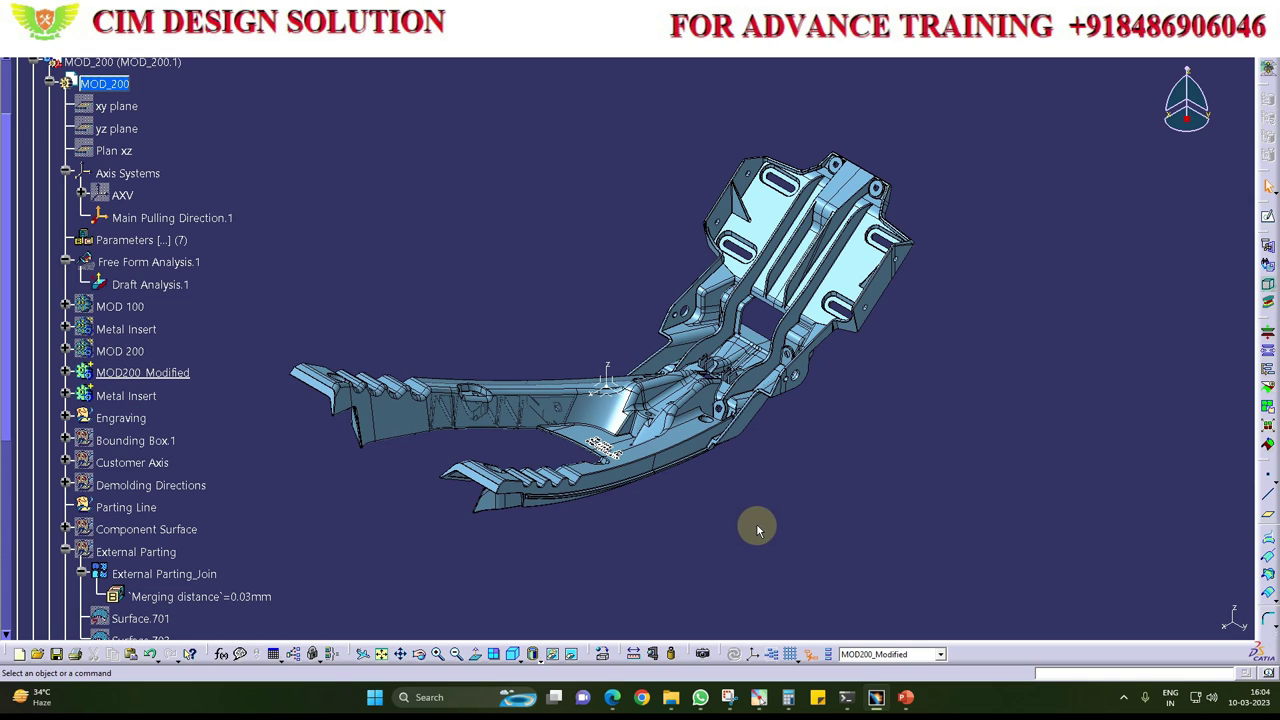
middle_drag(793, 498, 822, 513)
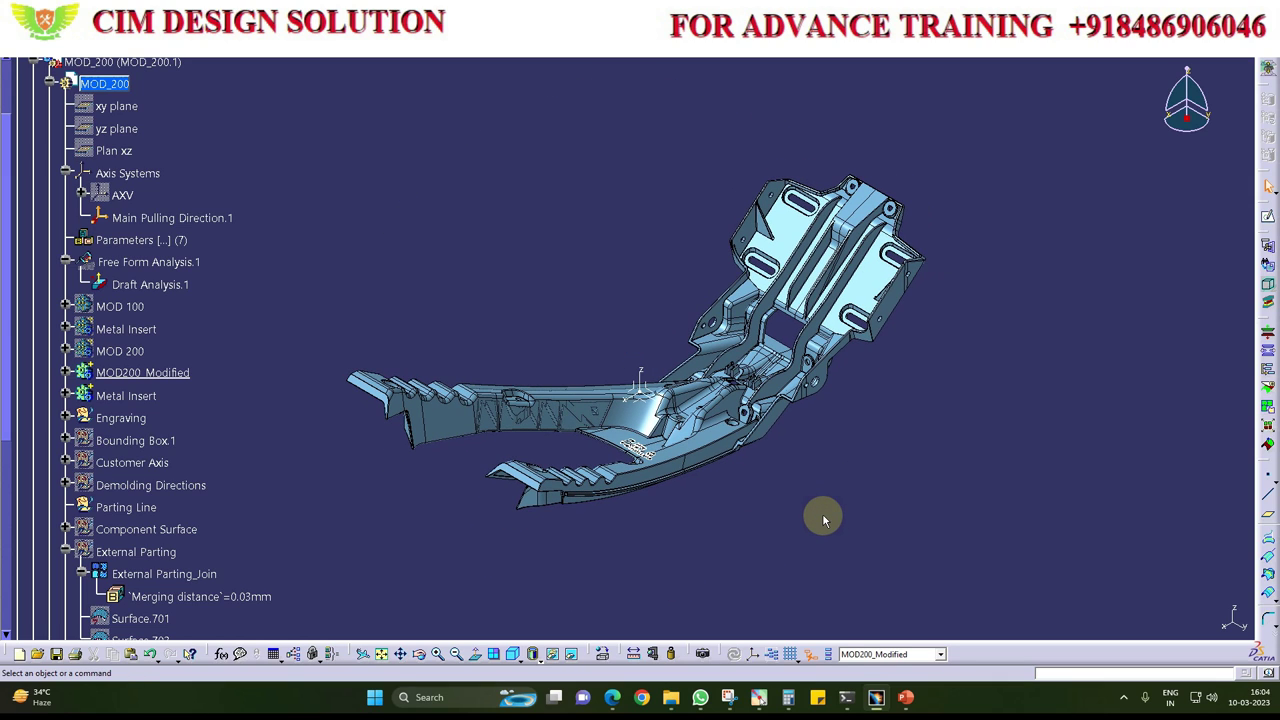